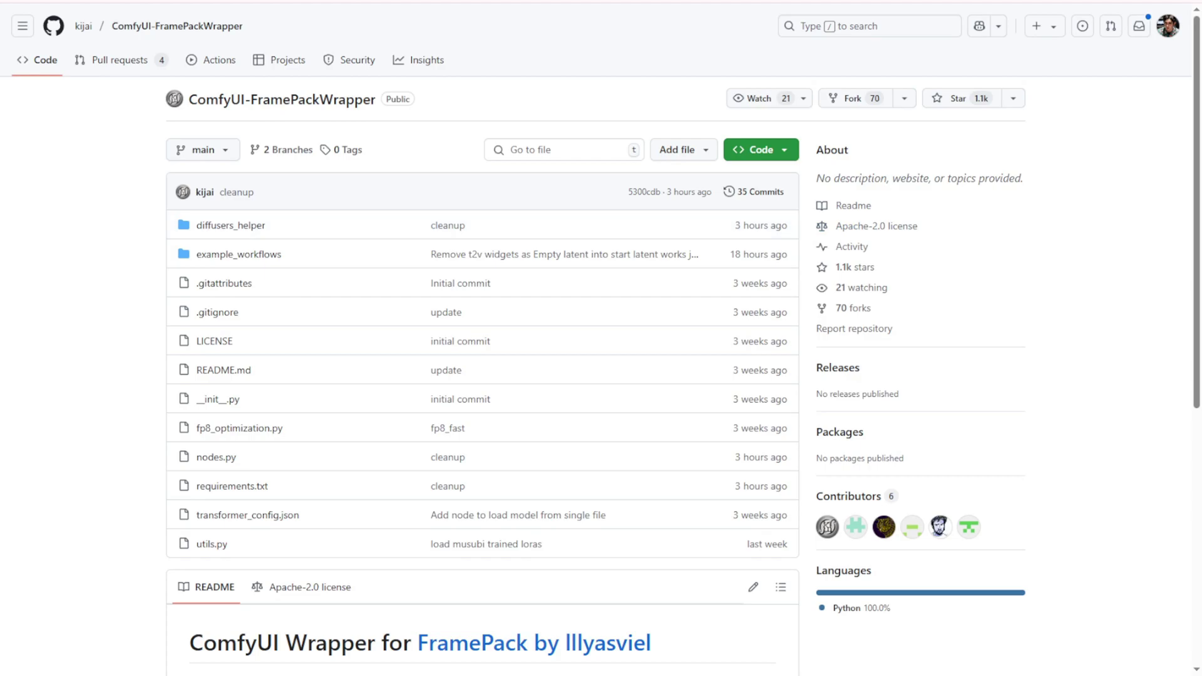
Step: Scroll the FramePack README down to the News section announcing FramePack-F1
scroll(601, 338, down, 7)
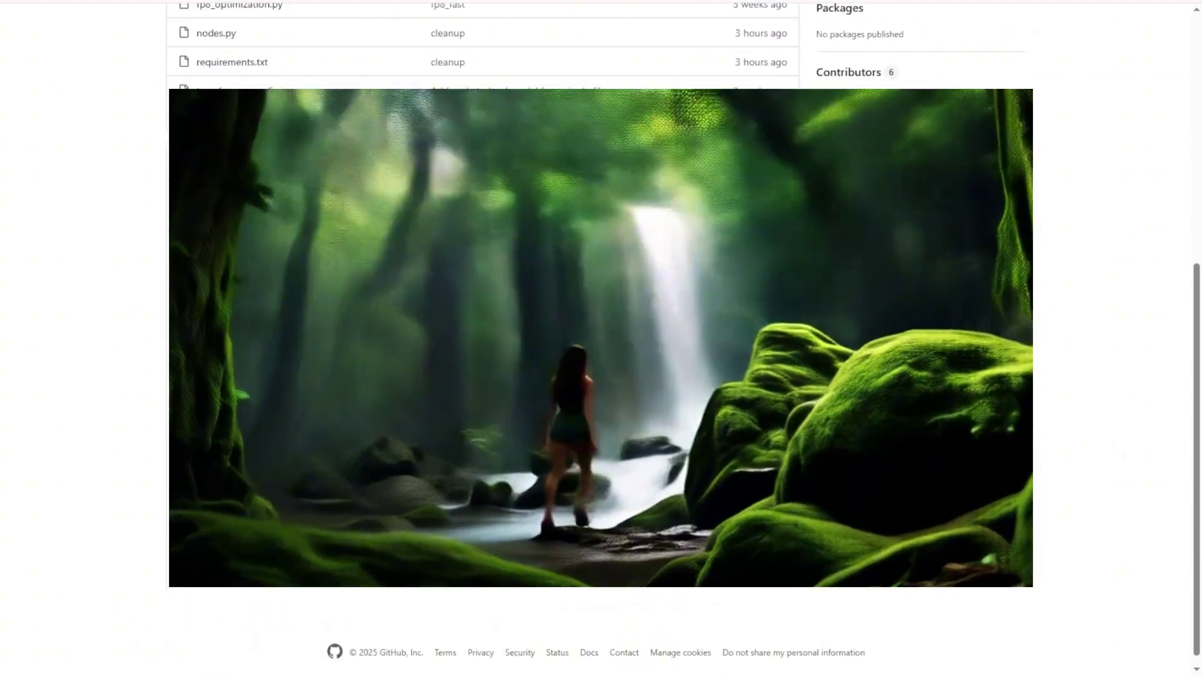
scroll(601, 338, up, 2)
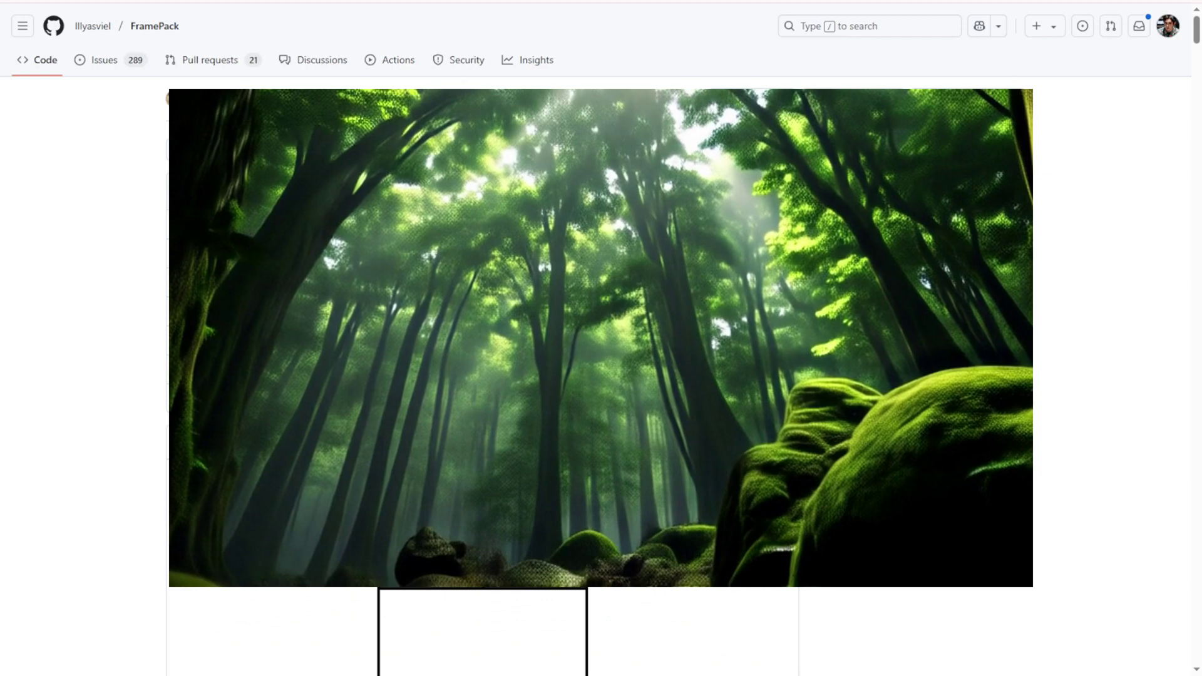
scroll(601, 338, down, 10)
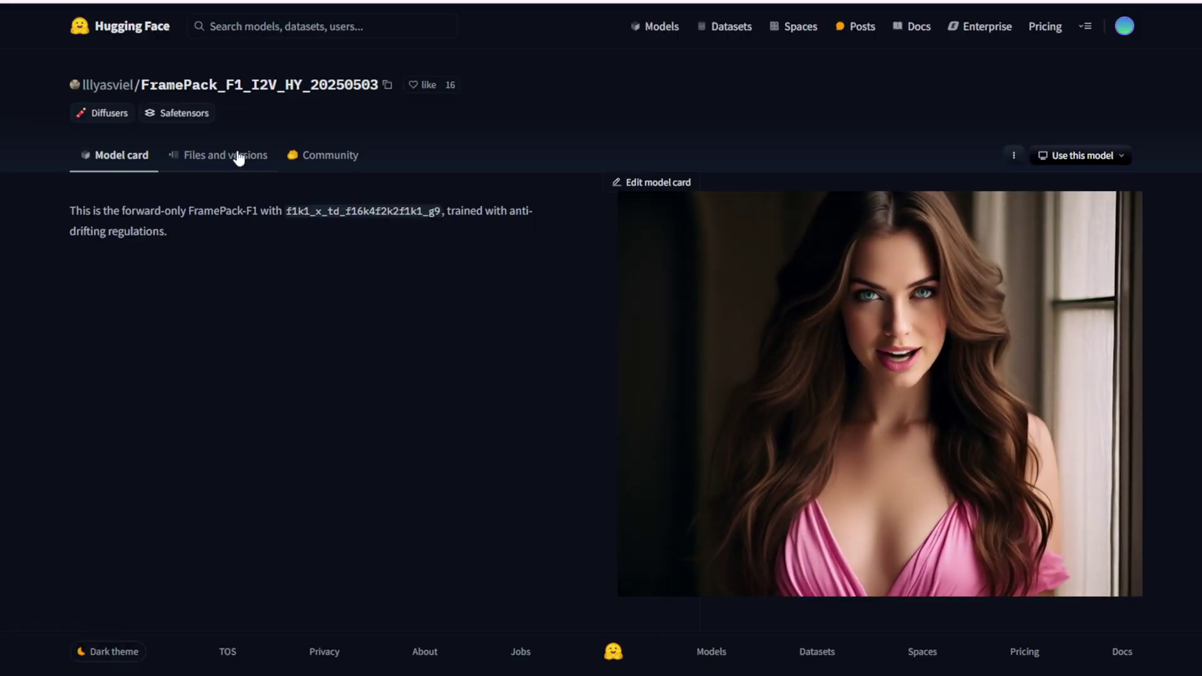
Step: Show the Files and versions list for FramePack_F1_I2V_HY_20250503 instead of its model card
click(238, 160)
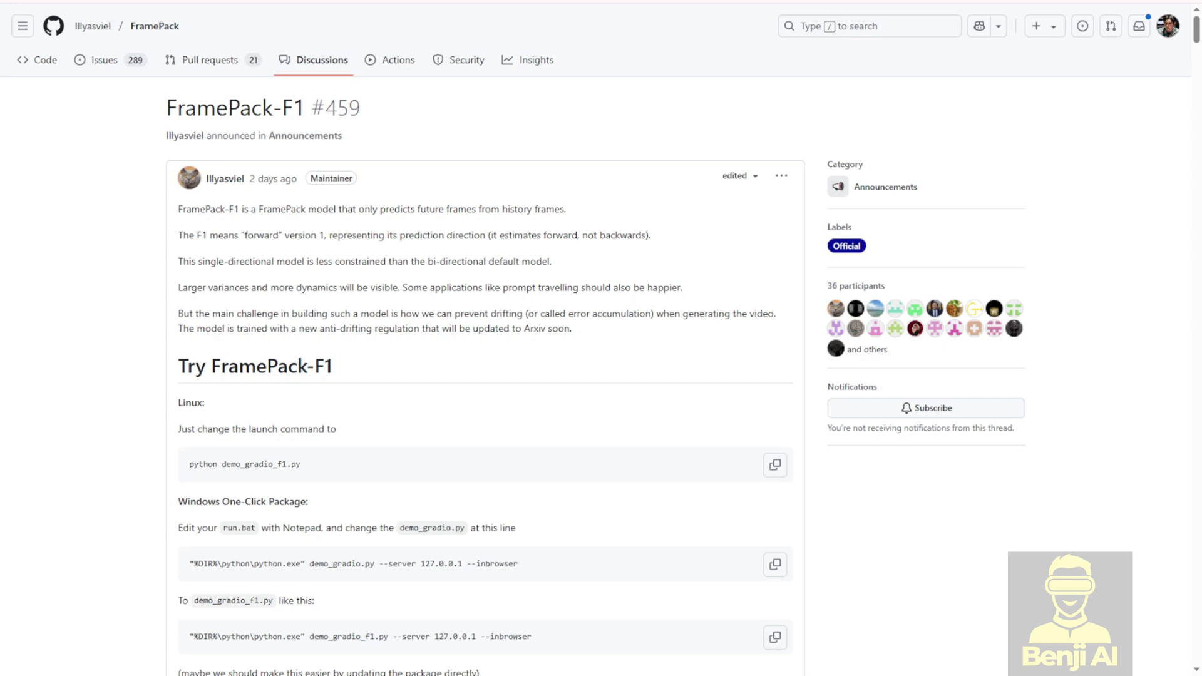
scroll(601, 357, down, 3)
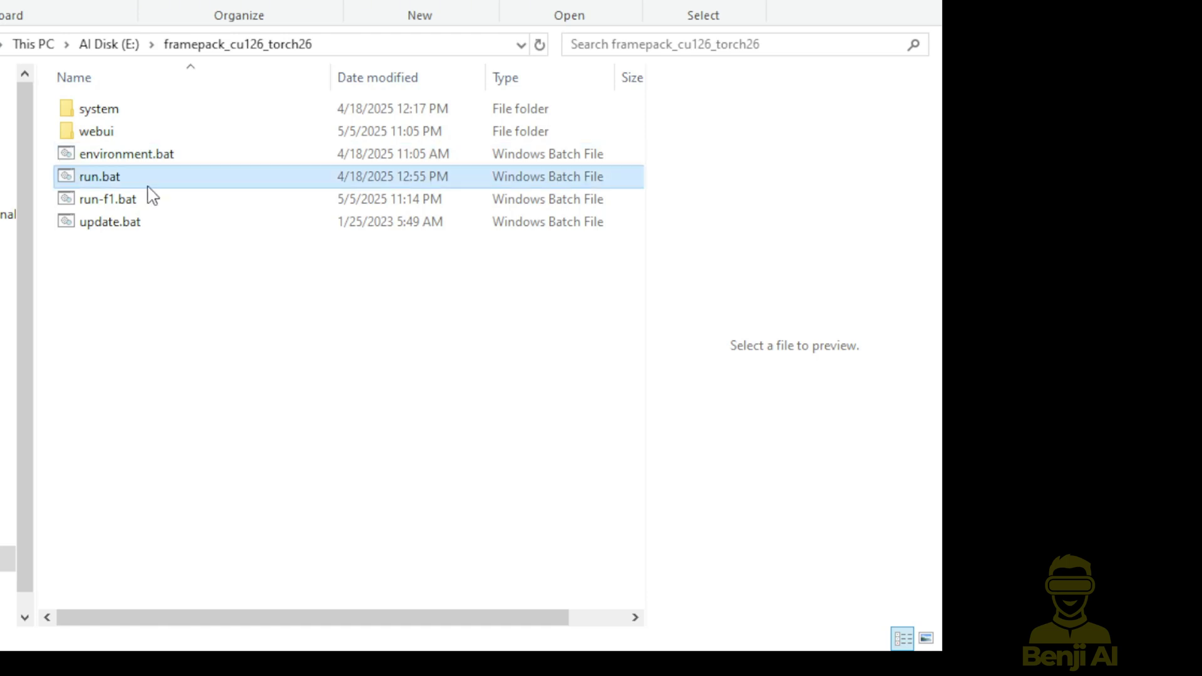
Step: Preview run.bat, then run-f1.bat, and highlight the demo_gradio_f1.py launch command
click(95, 179)
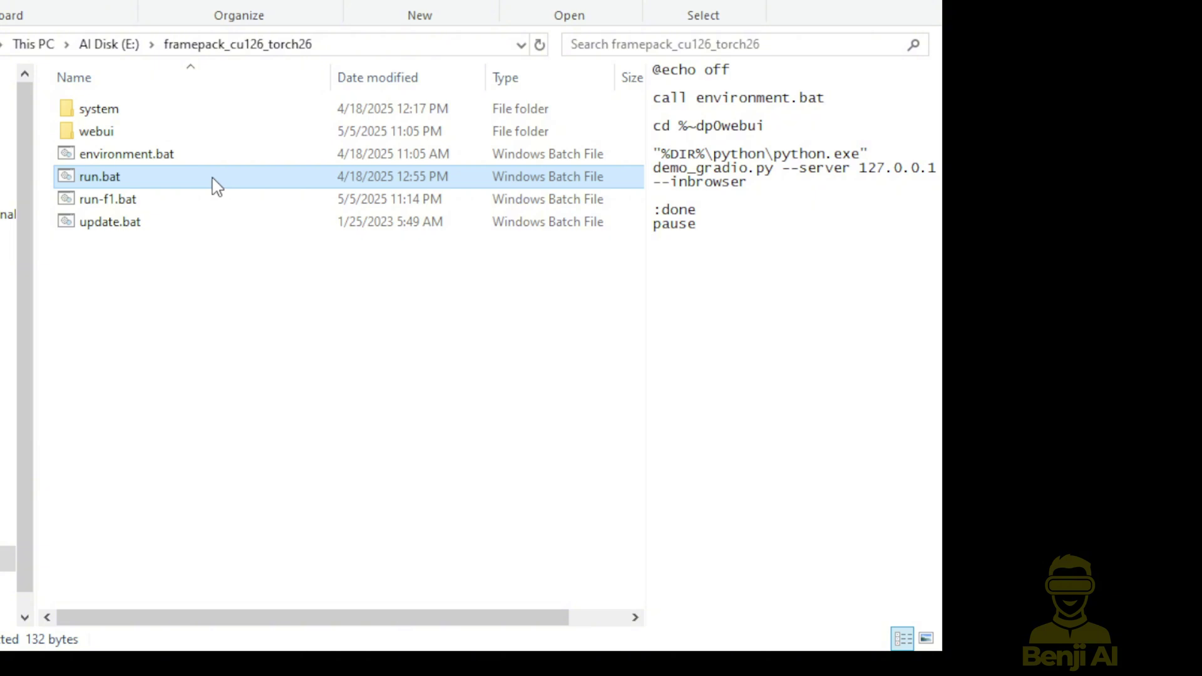
click(123, 205)
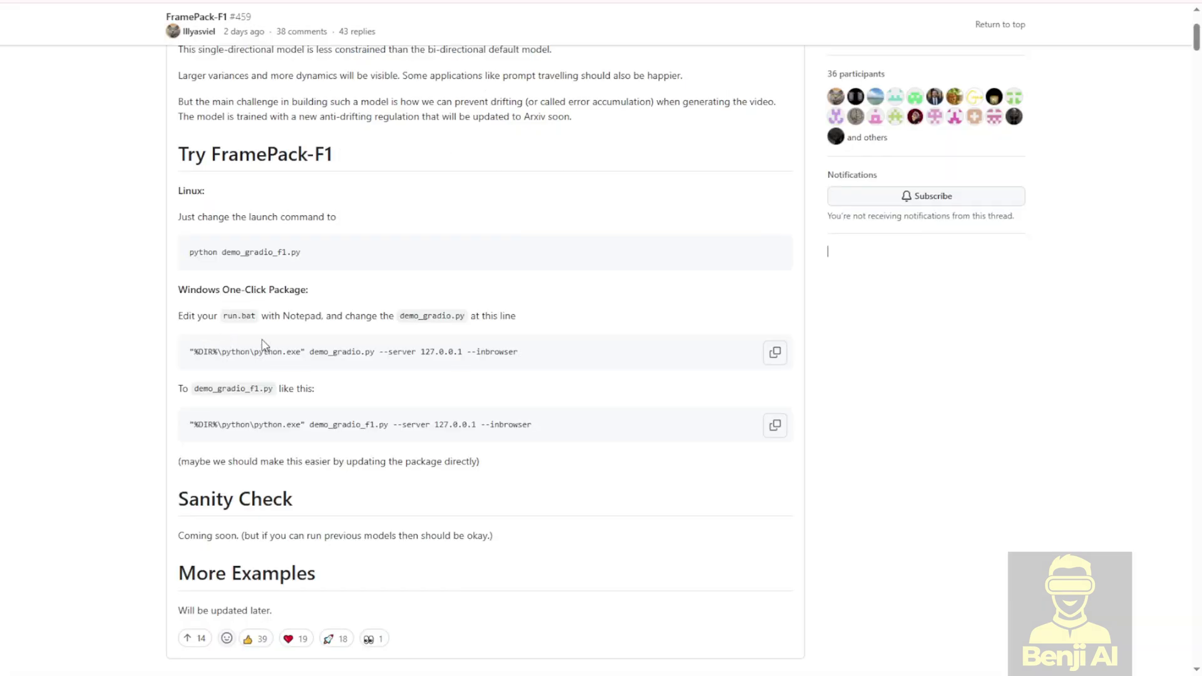
drag(273, 352, 481, 348)
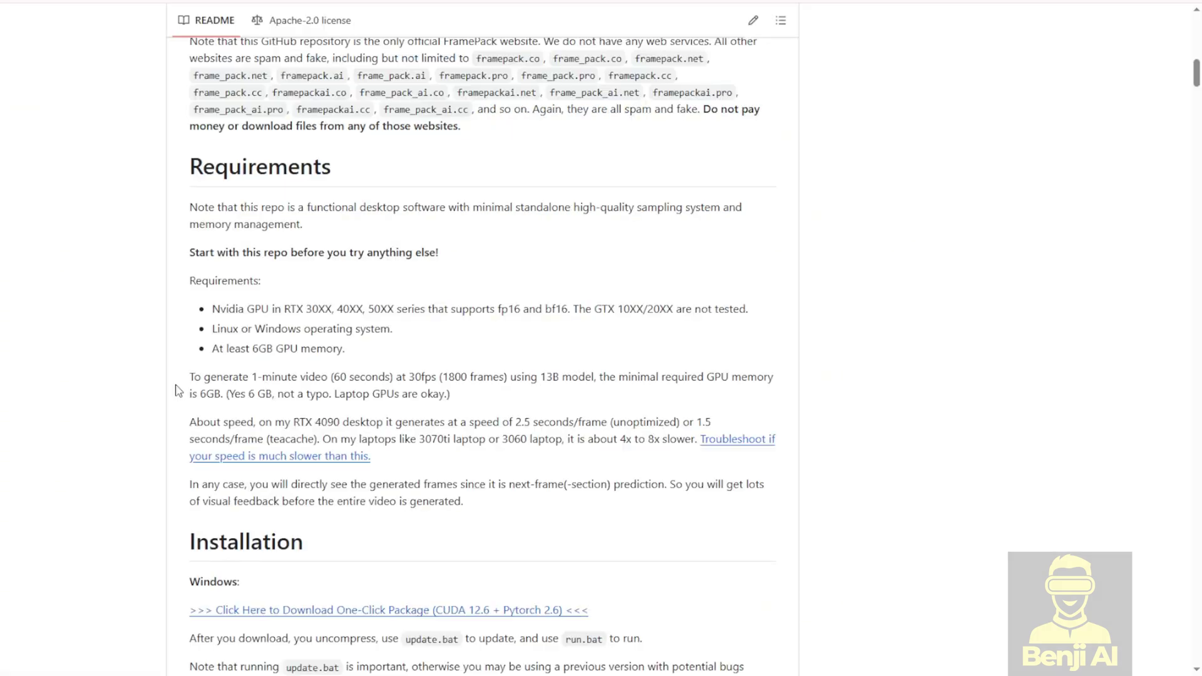
Step: Scroll the FramePack README to the Installation heading and briefly highlight it
scroll(177, 391, down, 5)
scroll(177, 401, down, 2)
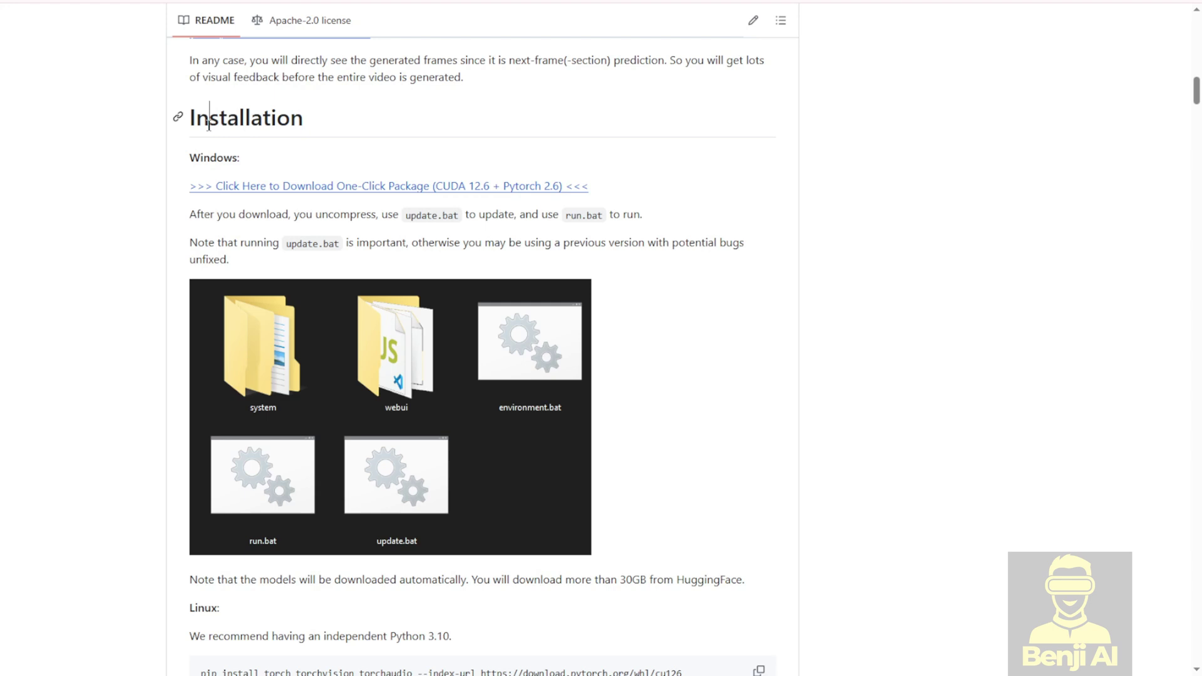
drag(208, 118, 263, 118)
click(271, 118)
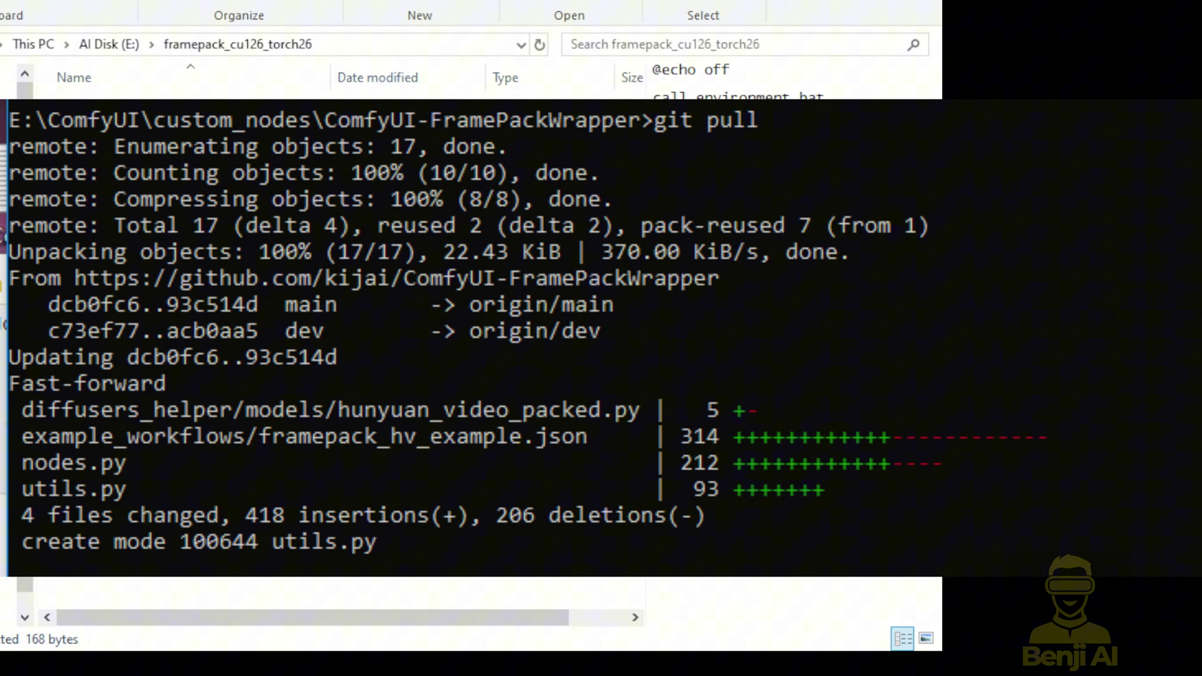
Step: Check the update.bat and run.bat scripts, then launch FramePack-F1 with run-f1.bat
click(126, 131)
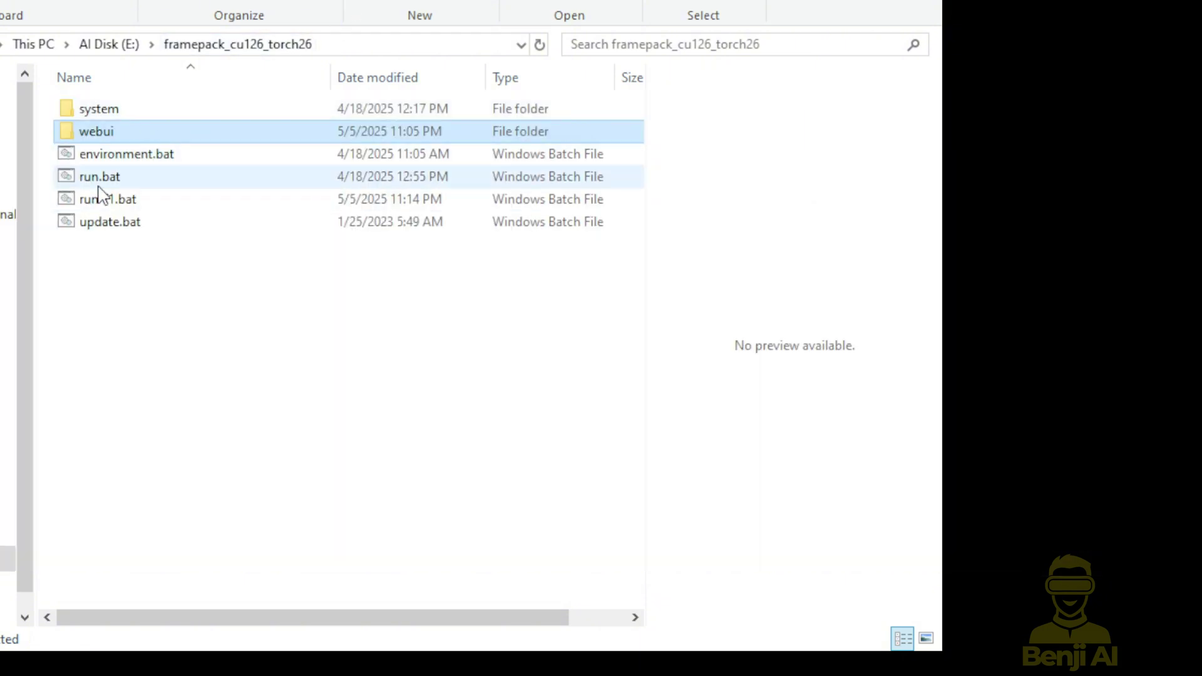
click(158, 226)
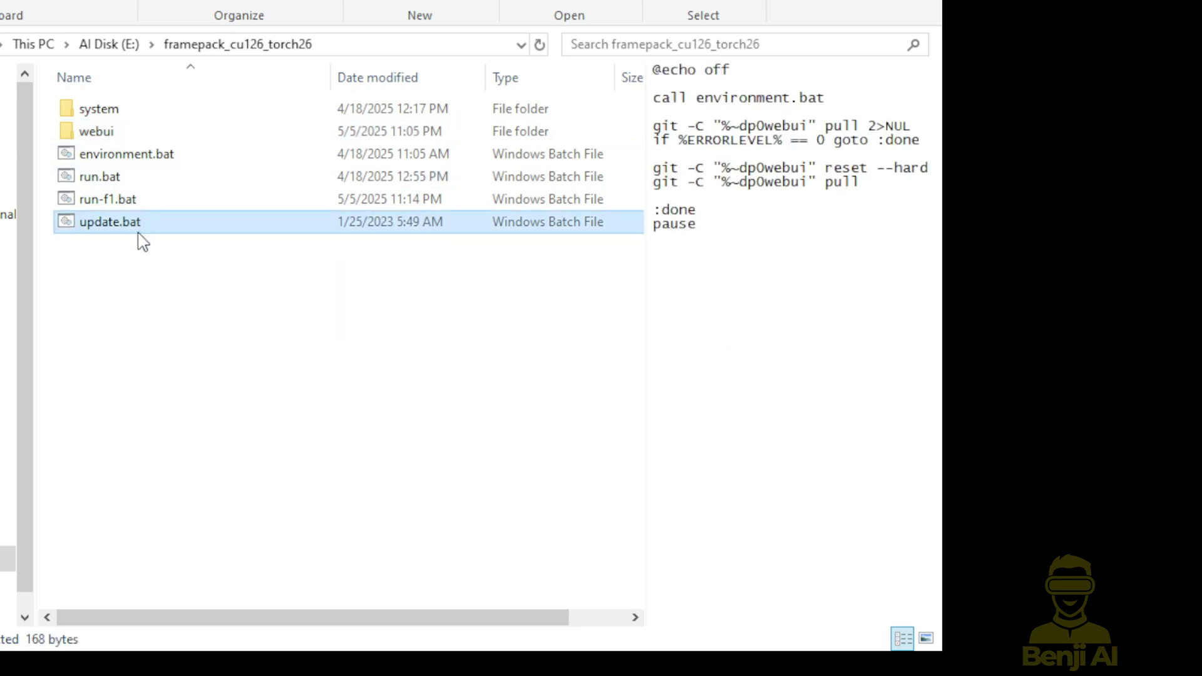
click(94, 181)
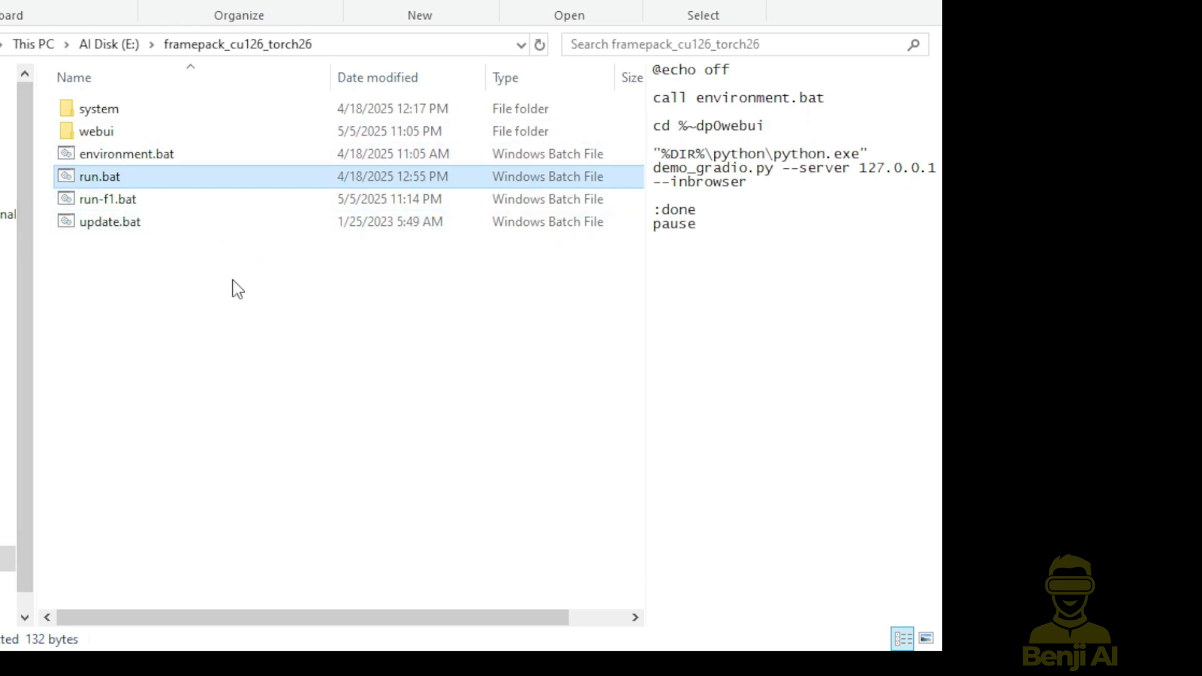
double_click(141, 200)
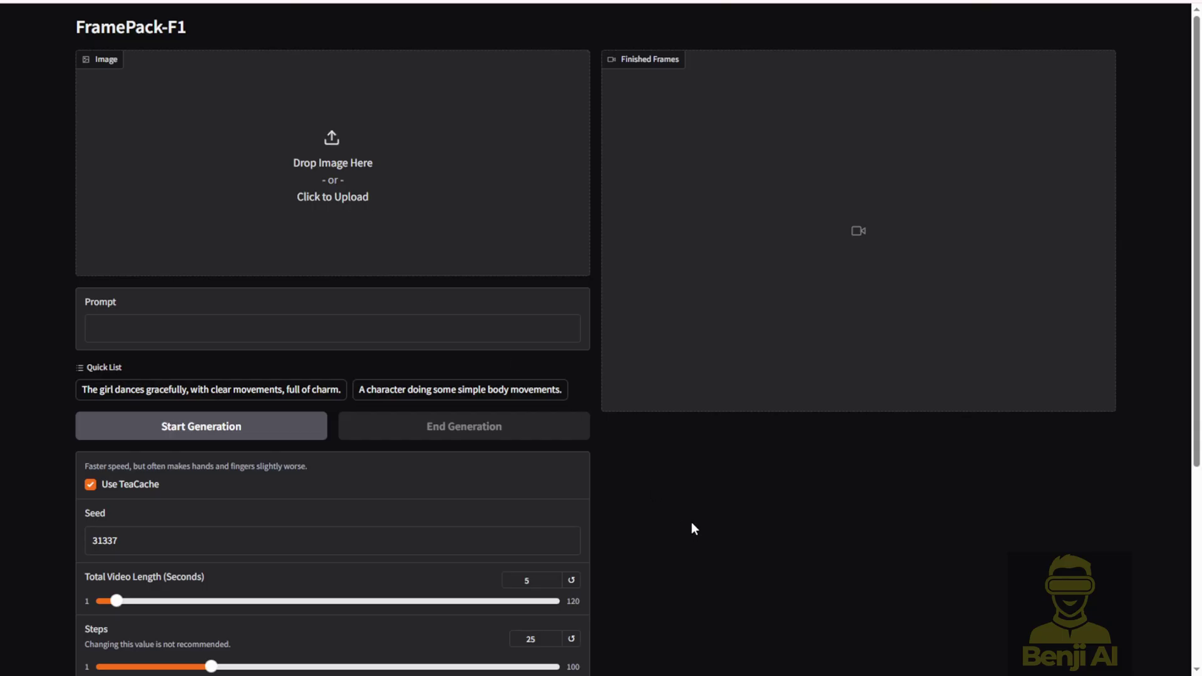
Step: Scroll through FramePack-F1 to review the tunnel image, walking prompt and 5-second length
scroll(663, 418, down, 5)
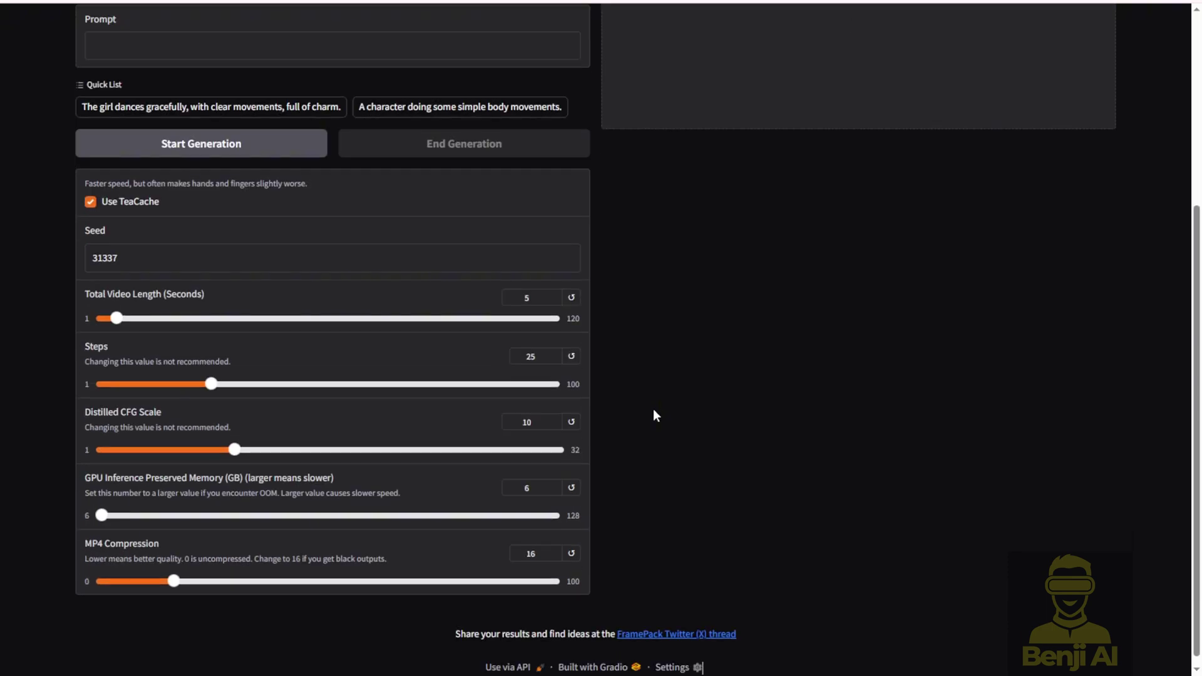
scroll(653, 410, up, 4)
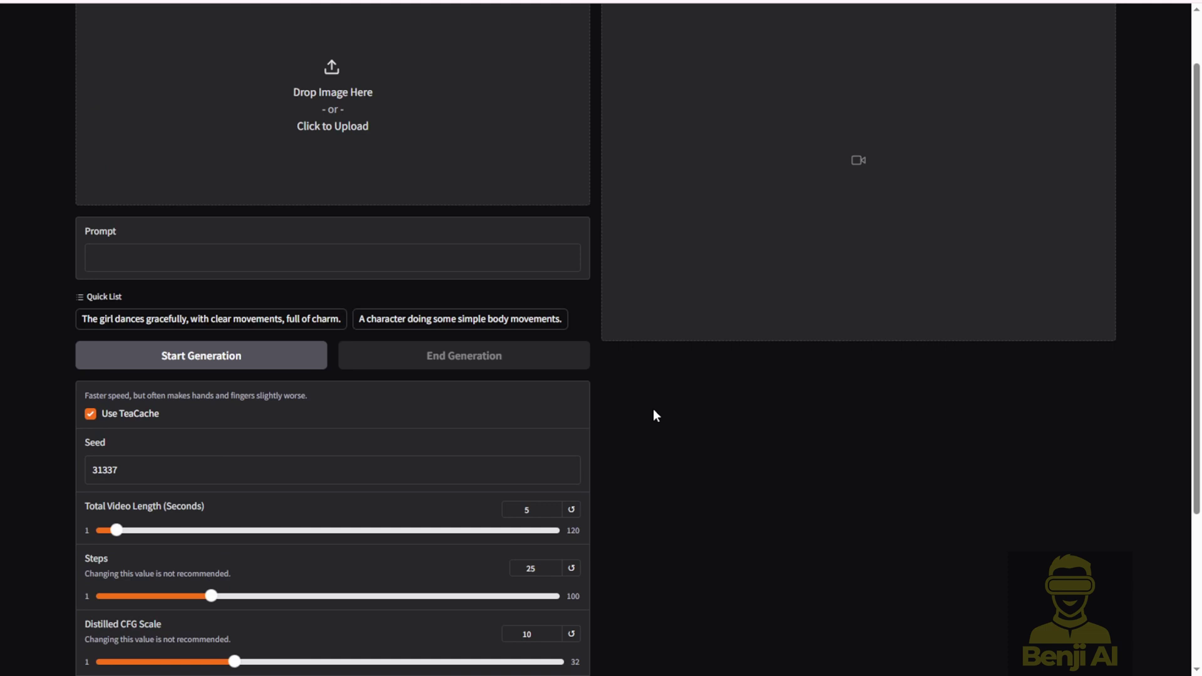
scroll(654, 416, up, 2)
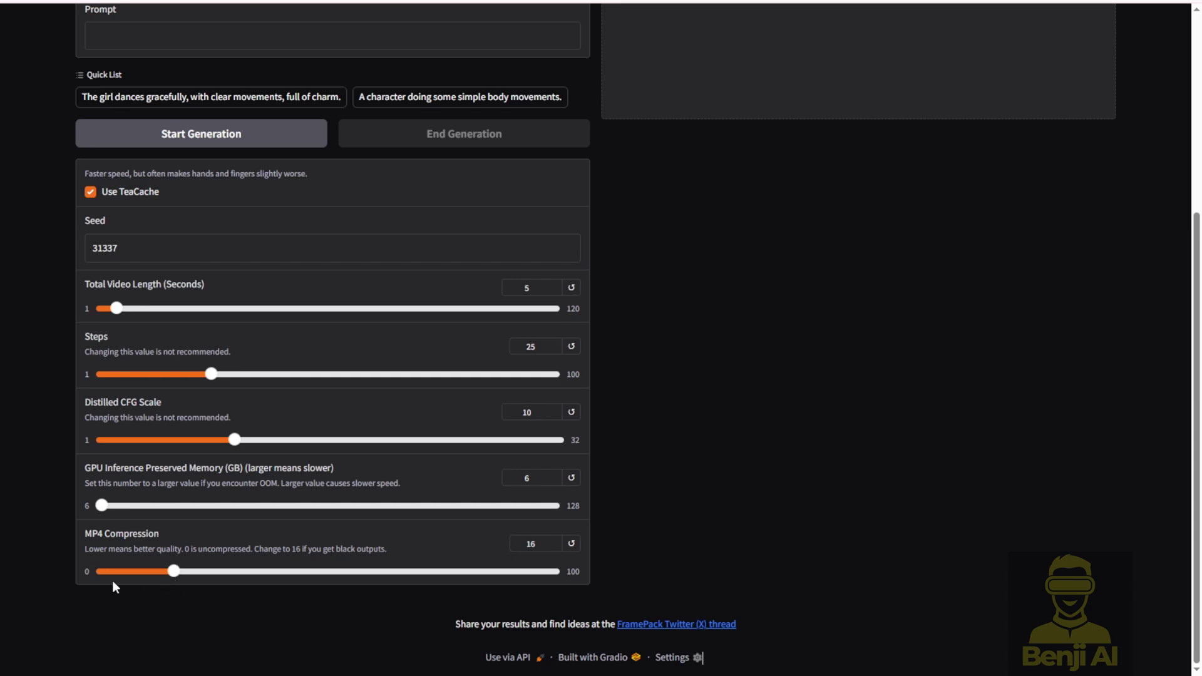
scroll(616, 316, up, 3)
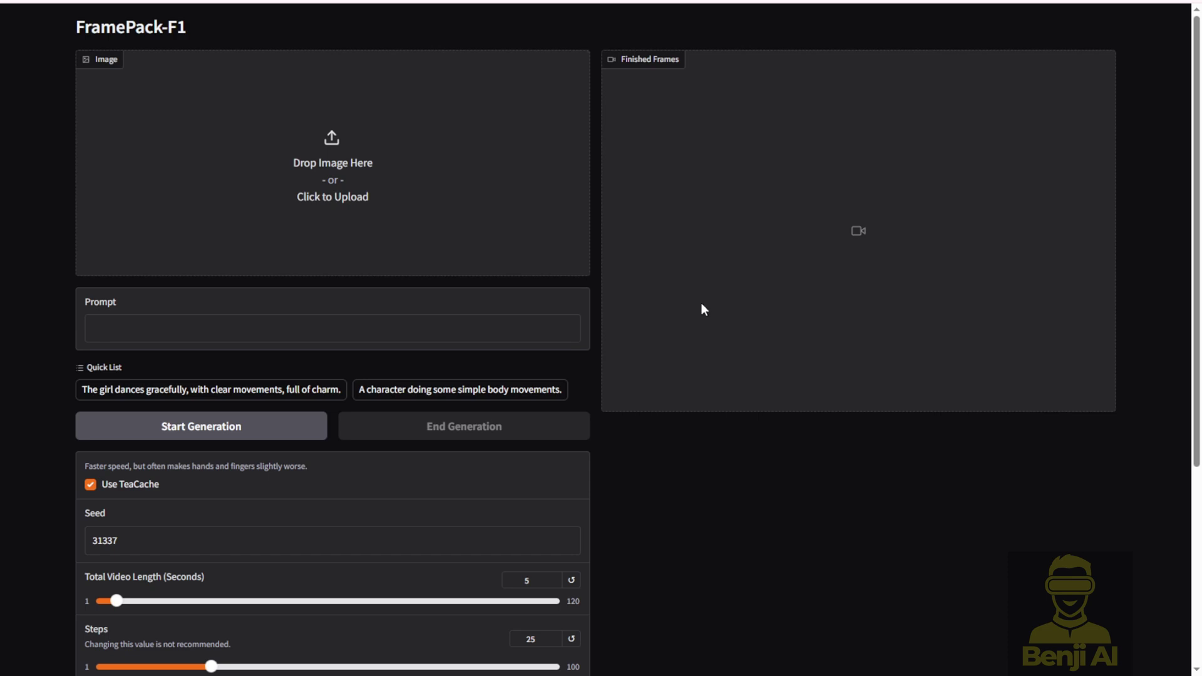
scroll(698, 313, down, 5)
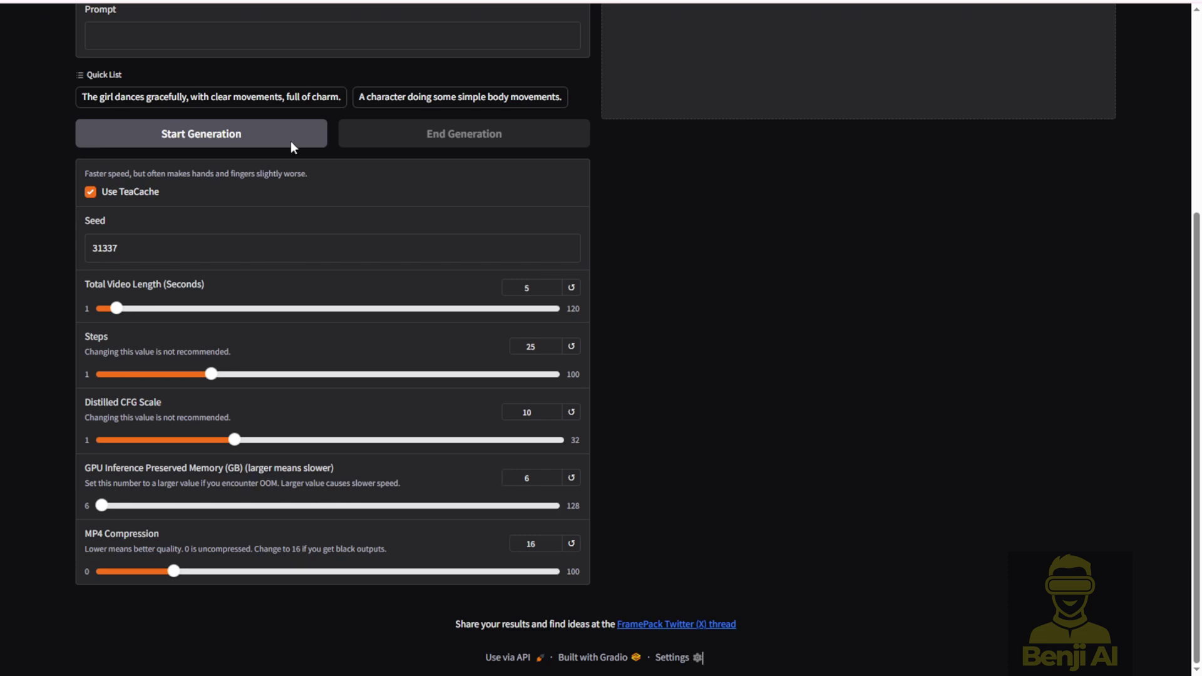
scroll(202, 340, up, 3)
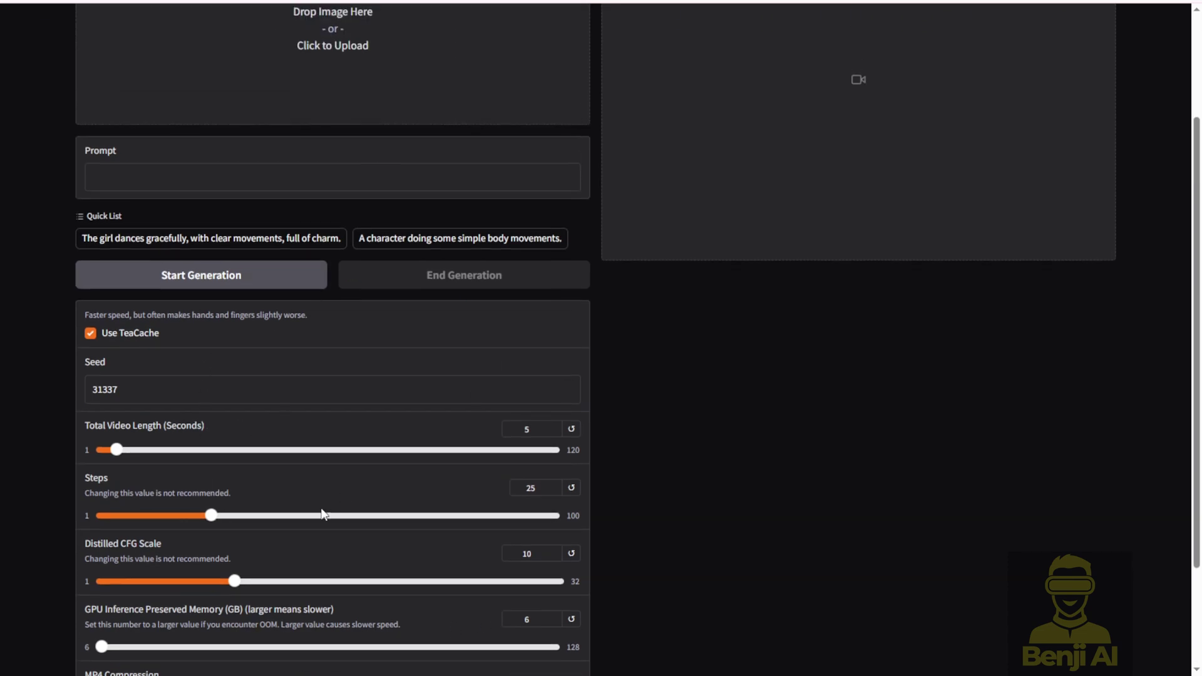
scroll(205, 444, down, 3)
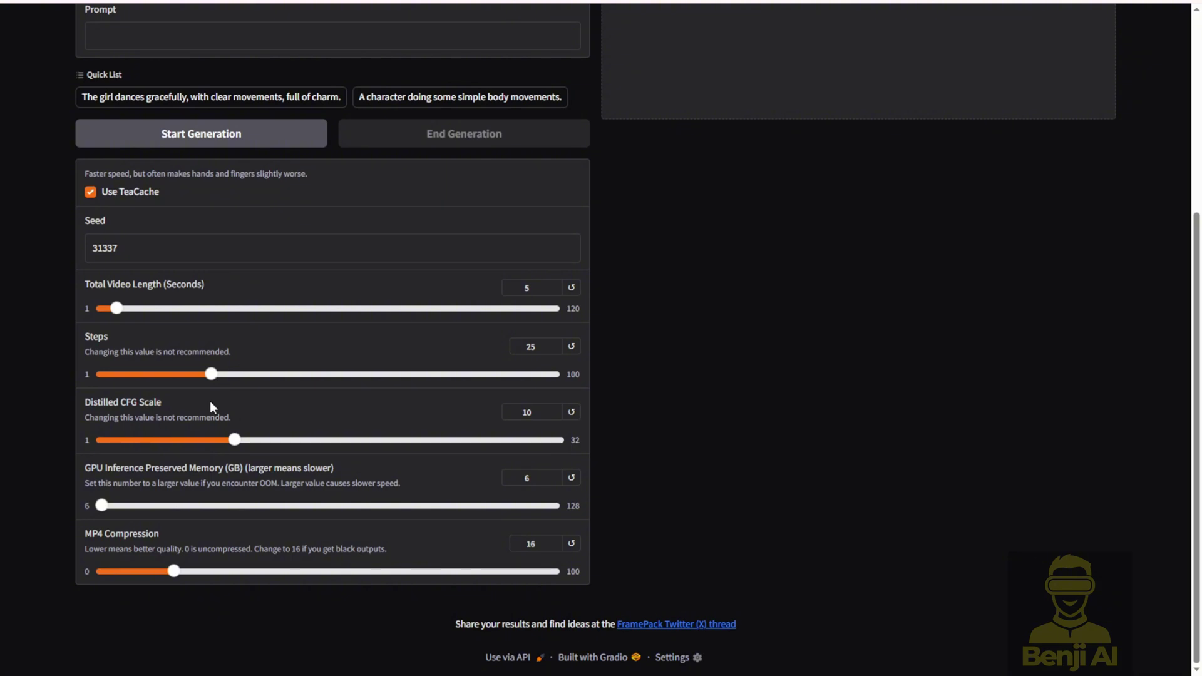
scroll(211, 404, up, 6)
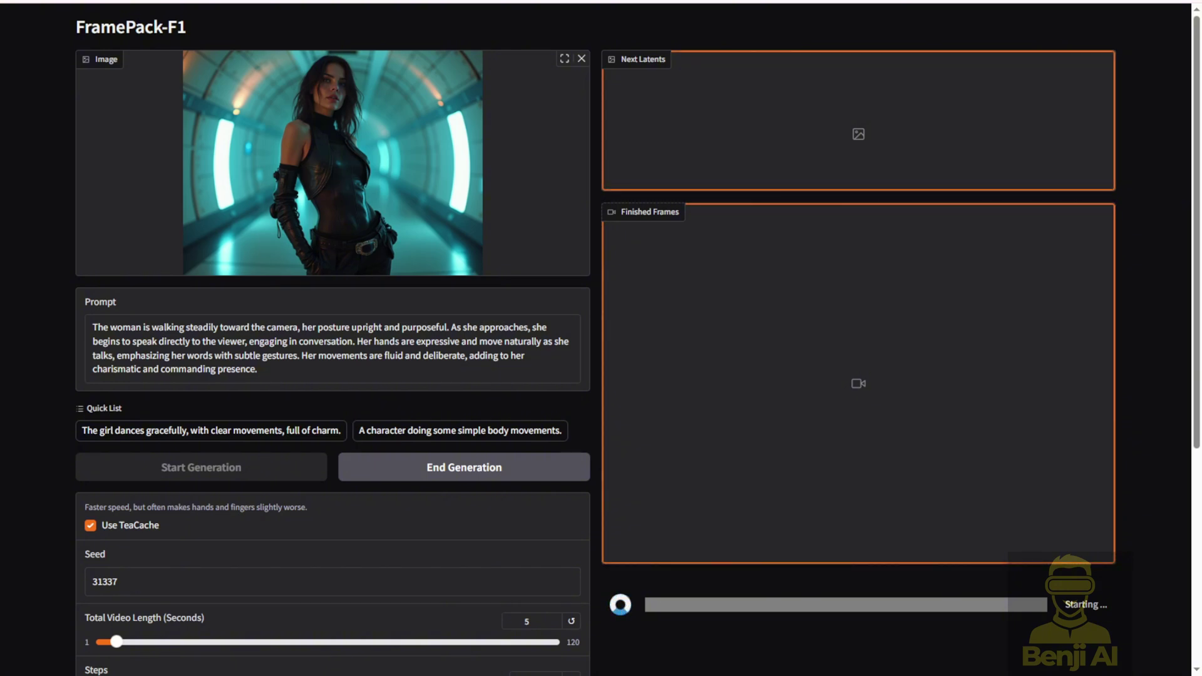
scroll(332, 376, down, 5)
drag(117, 308, 622, 344)
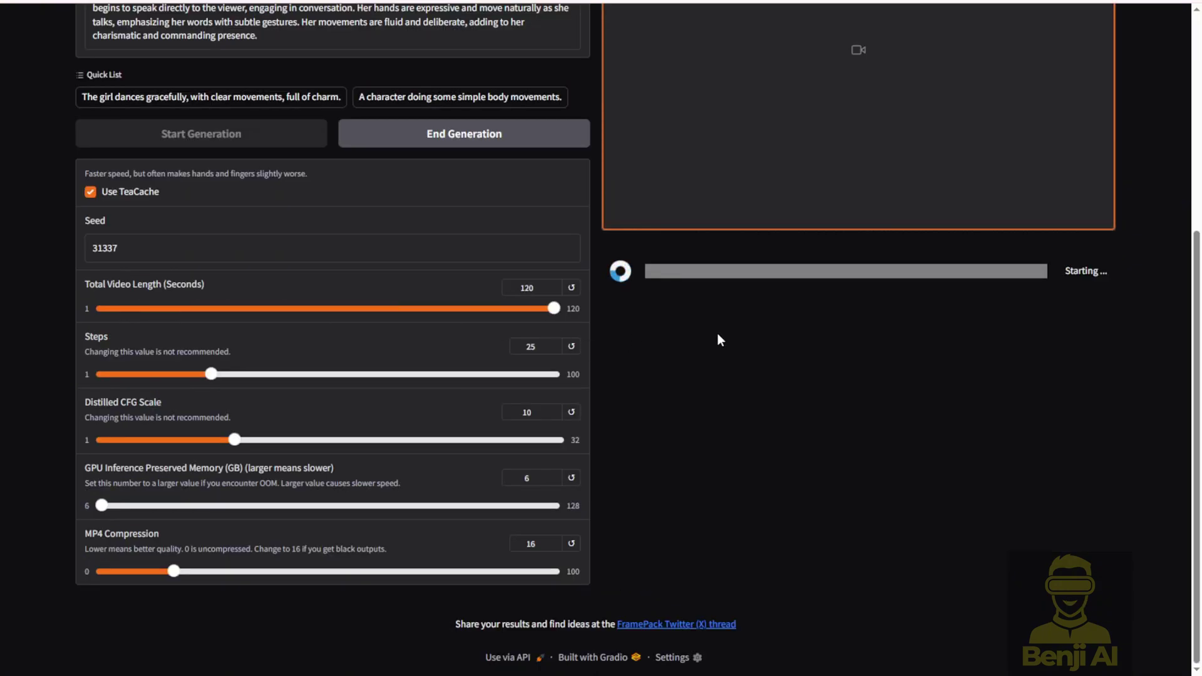
click(329, 310)
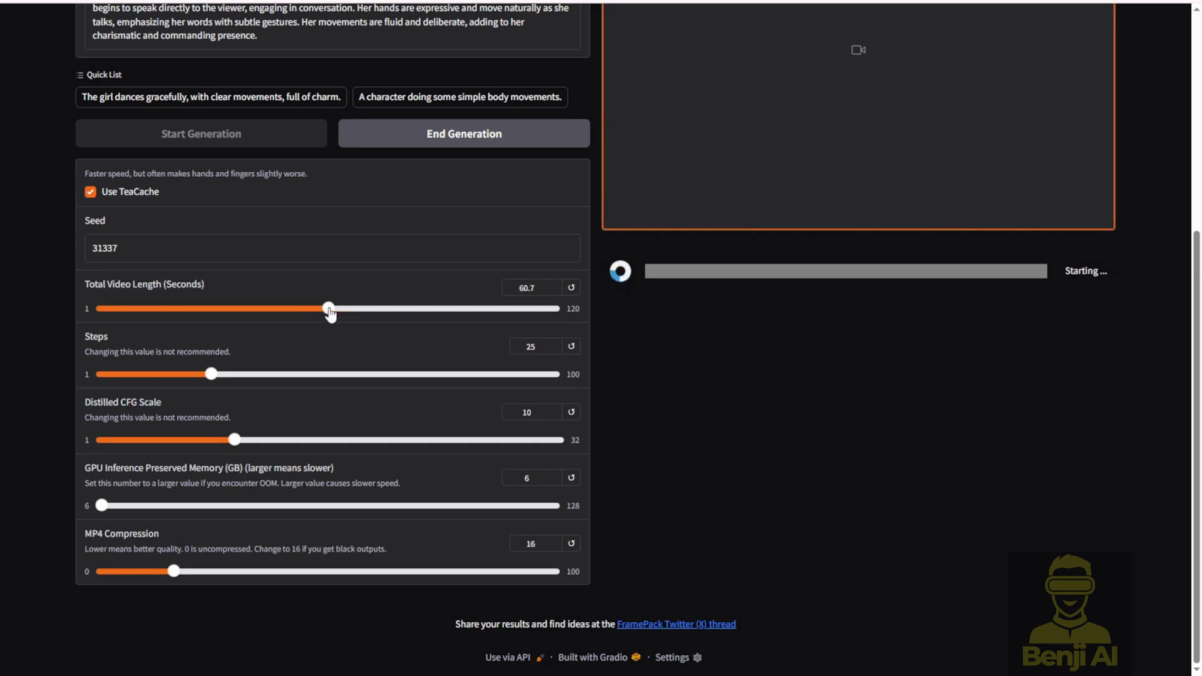
drag(328, 310, 132, 308)
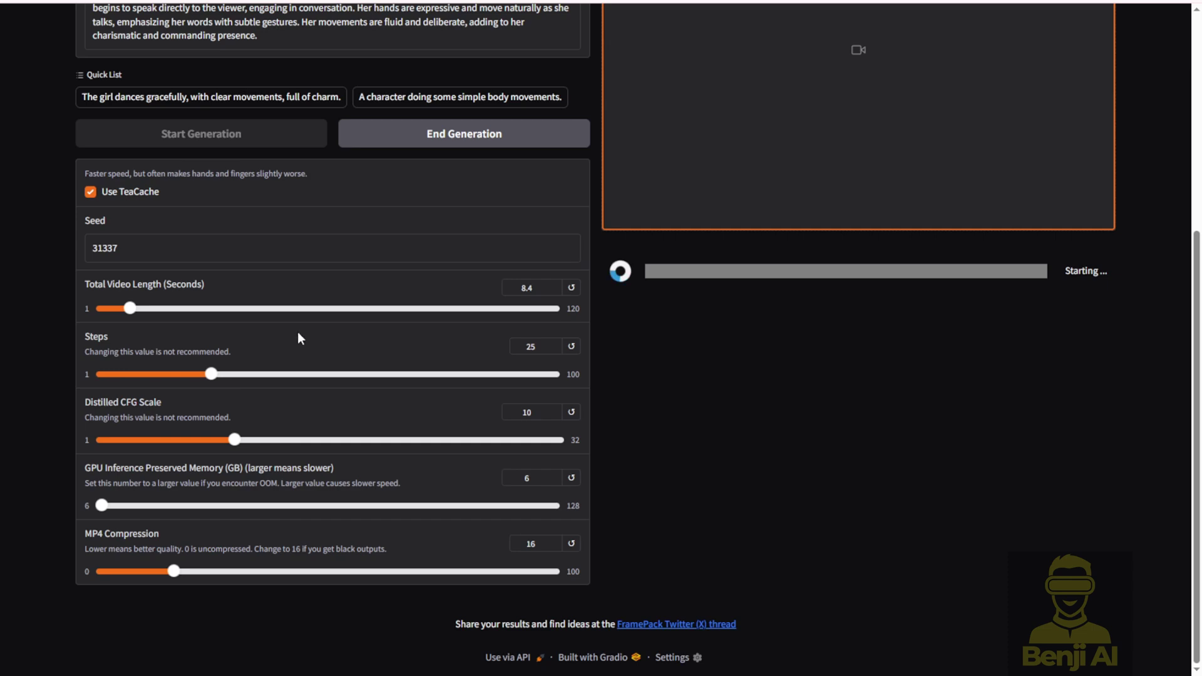
scroll(298, 338, up, 5)
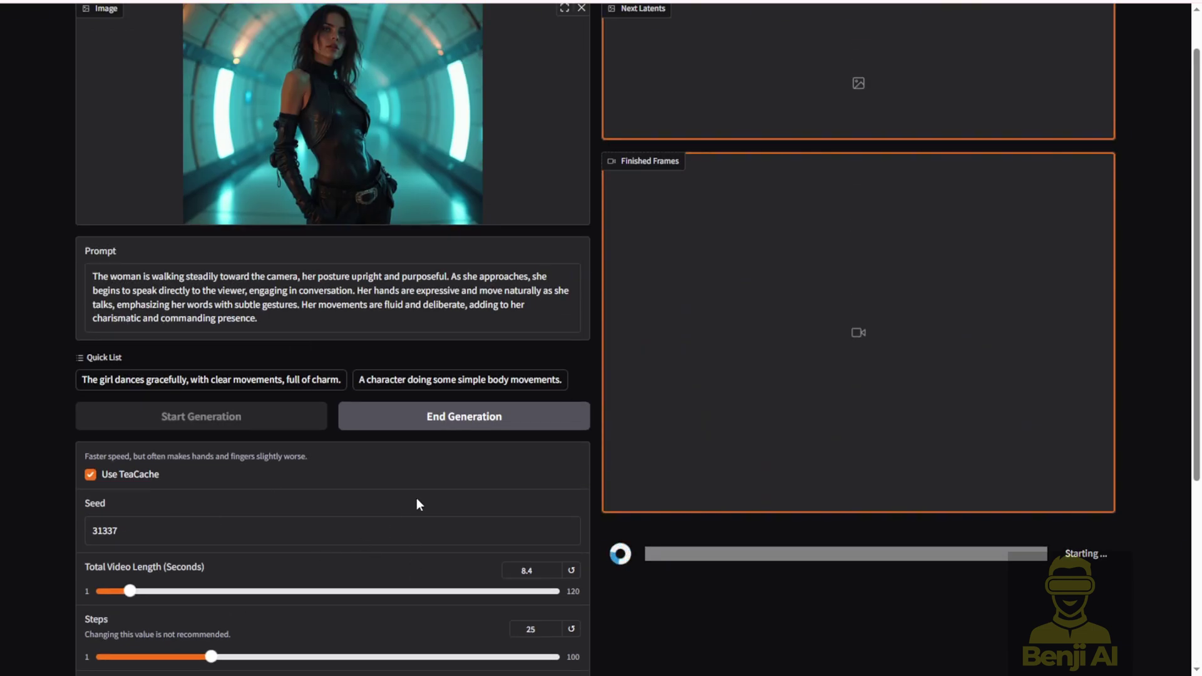
scroll(417, 501, up, 1)
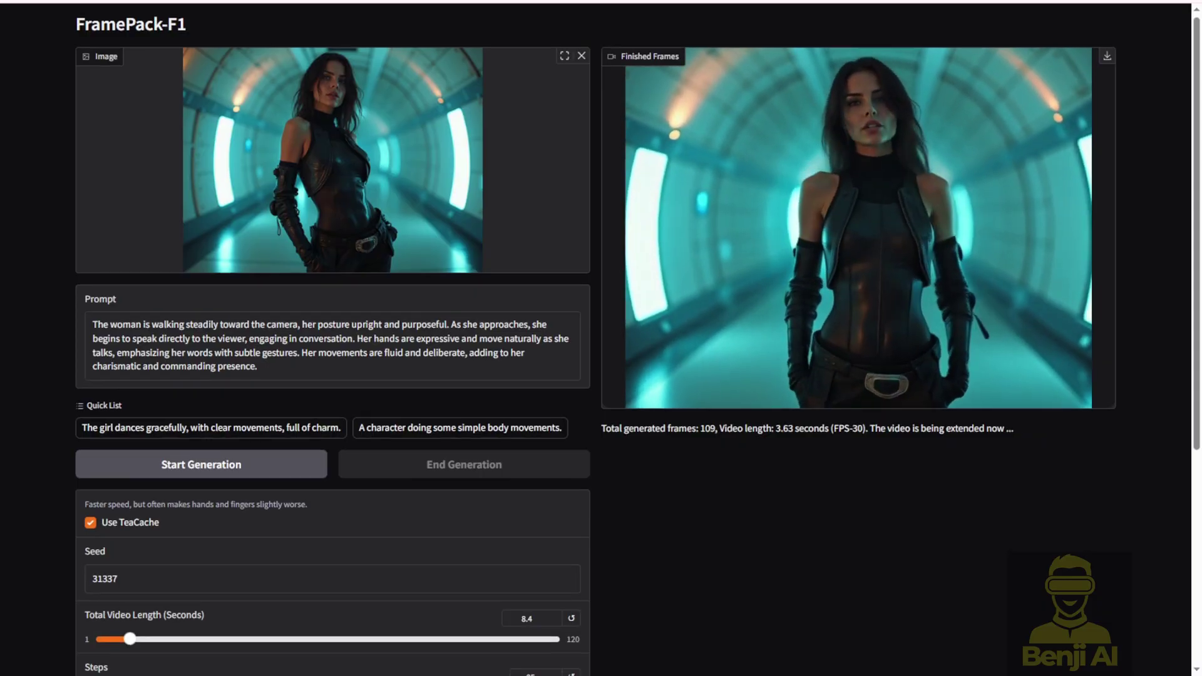
Step: Scroll through the FramePack-F1 settings while the 3.63-second, 109-frame tunnel clip finishes
scroll(601, 338, down, 2)
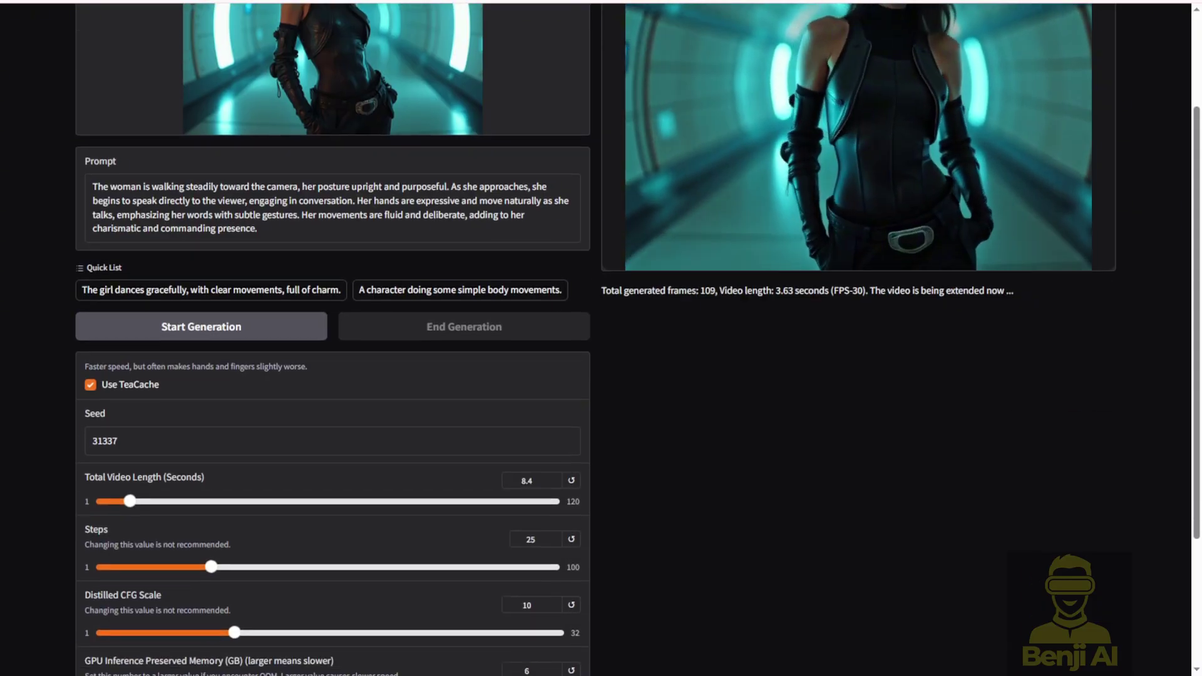
scroll(601, 338, up, 2)
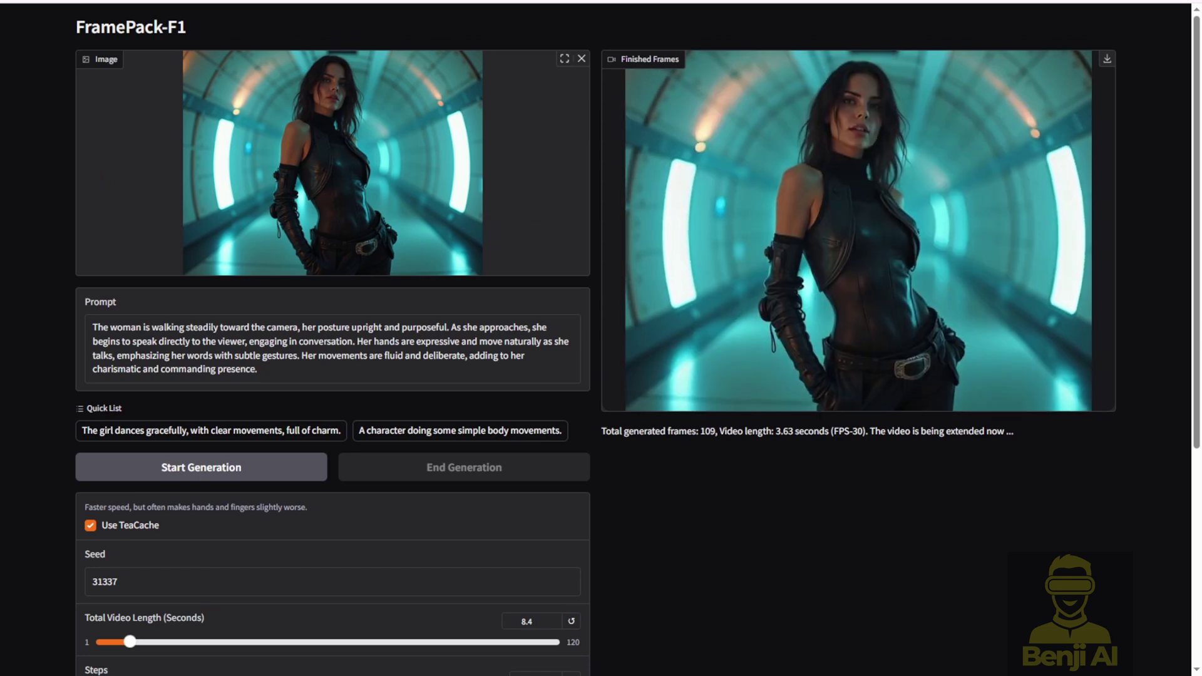
scroll(601, 338, down, 5)
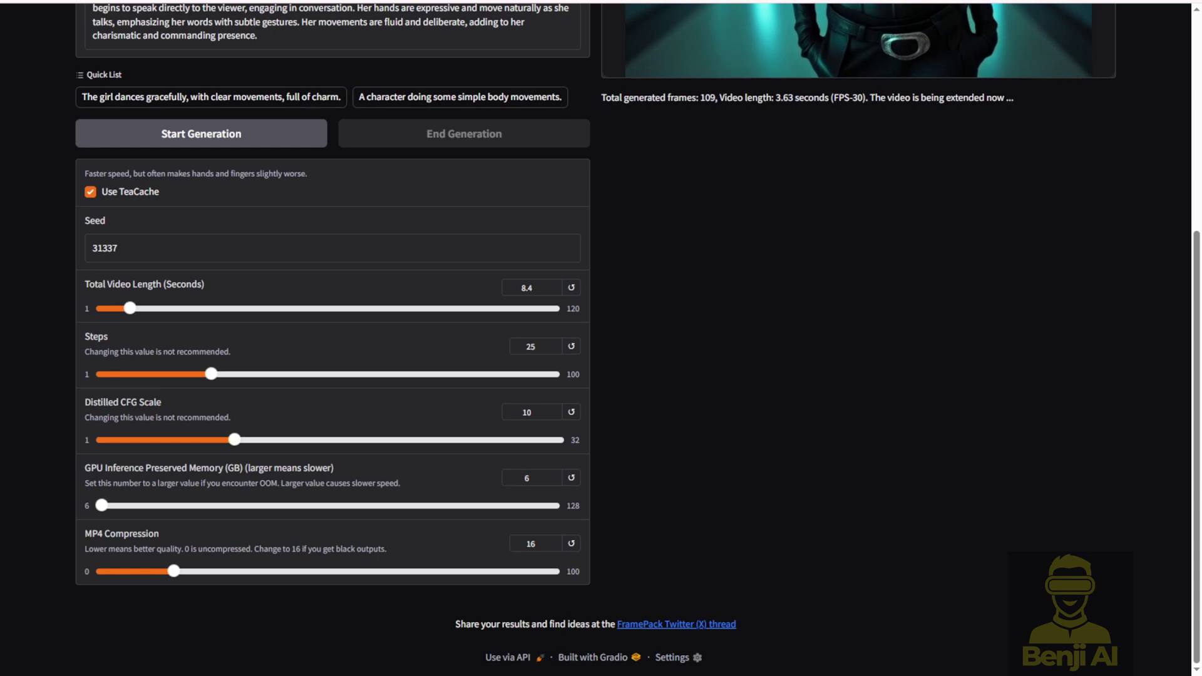
scroll(601, 338, up, 4)
scroll(601, 338, up, 1)
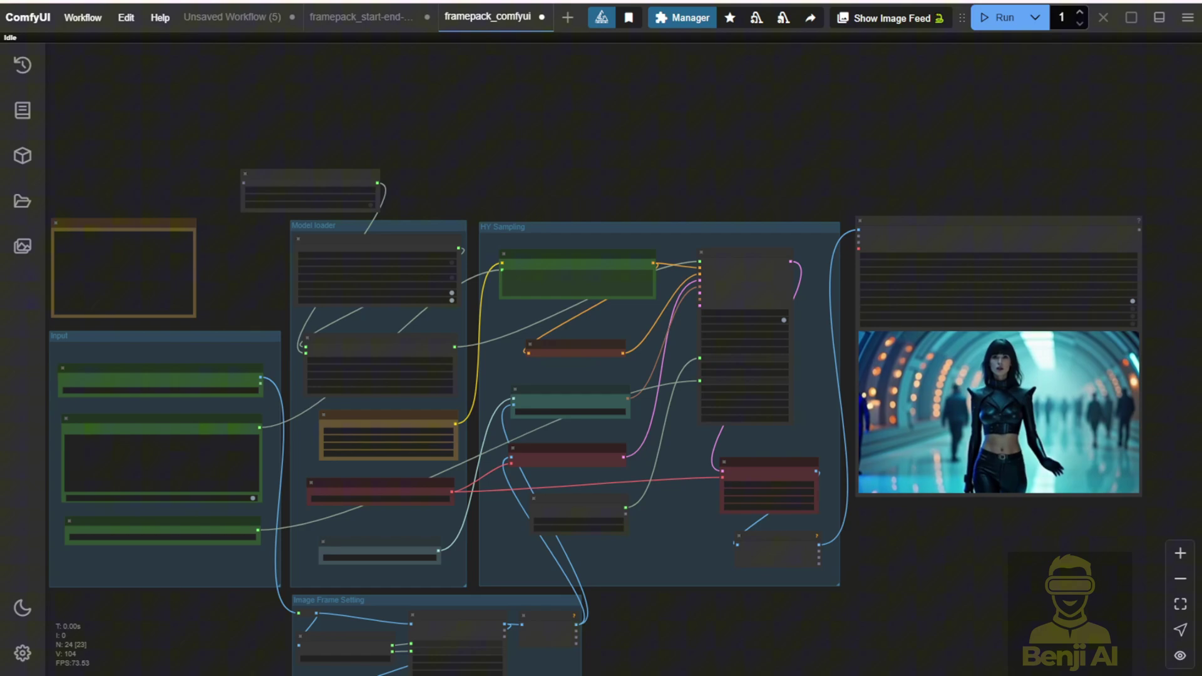
Step: Add a DownloadAndLoadFramePackModel node from FramePackSampler's model input, then delete it
scroll(426, 335, up, 10)
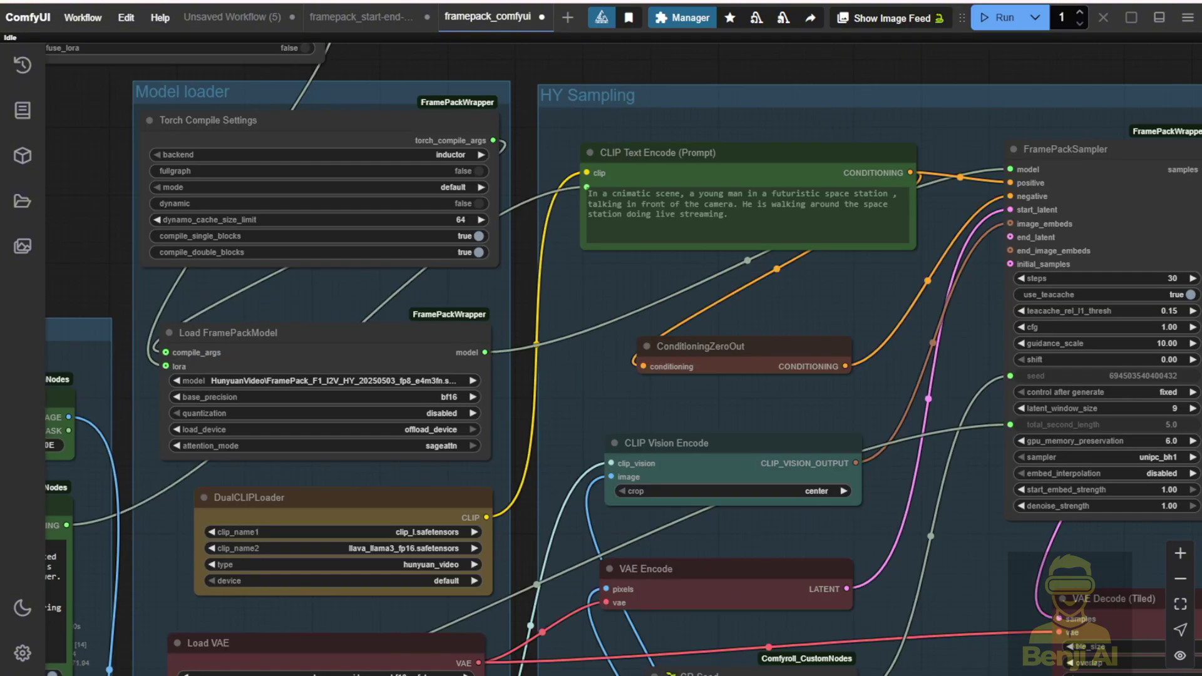
scroll(601, 338, down, 2)
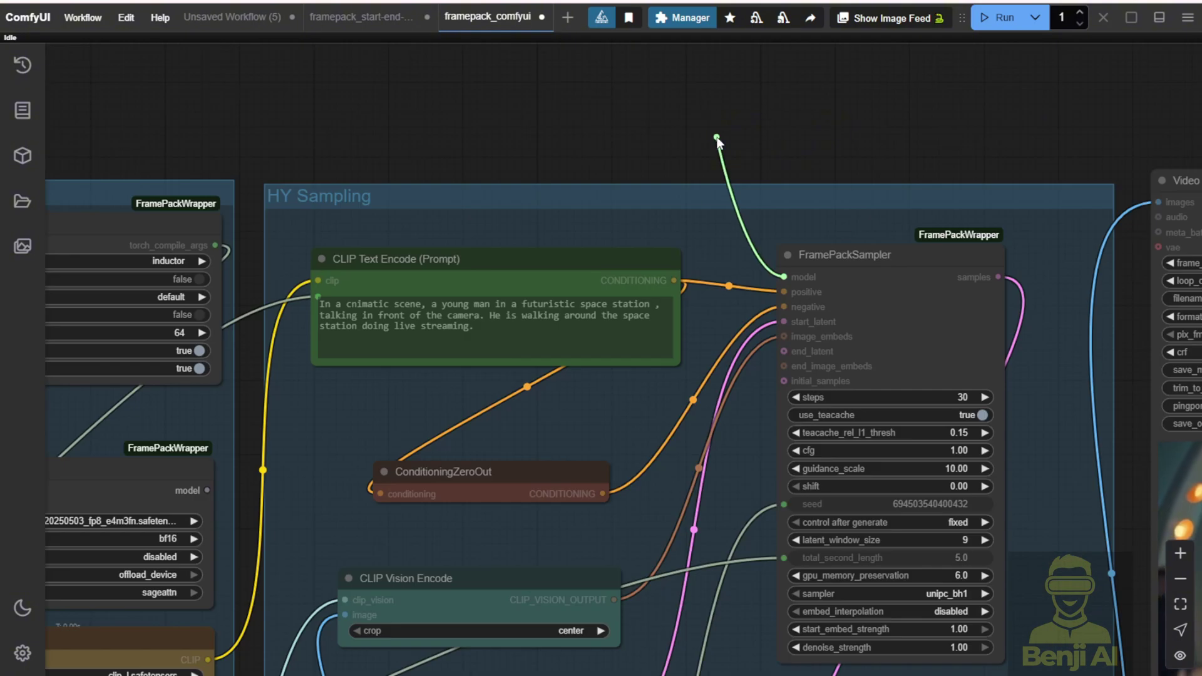
drag(784, 277, 746, 235)
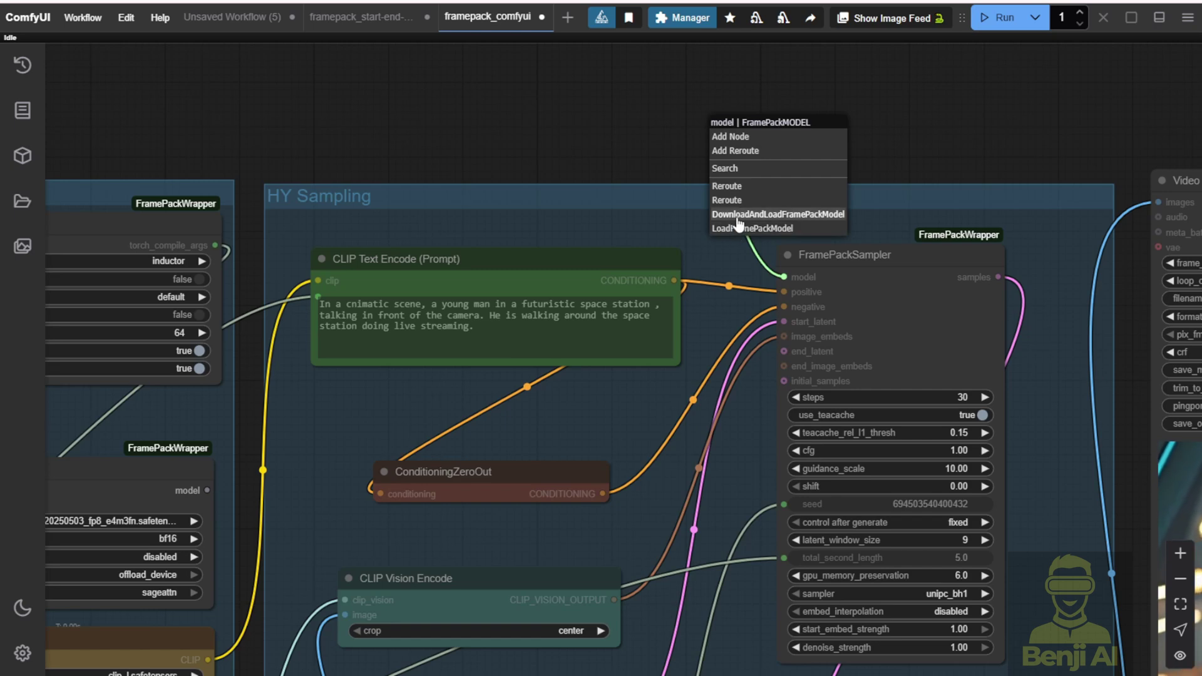
click(742, 215)
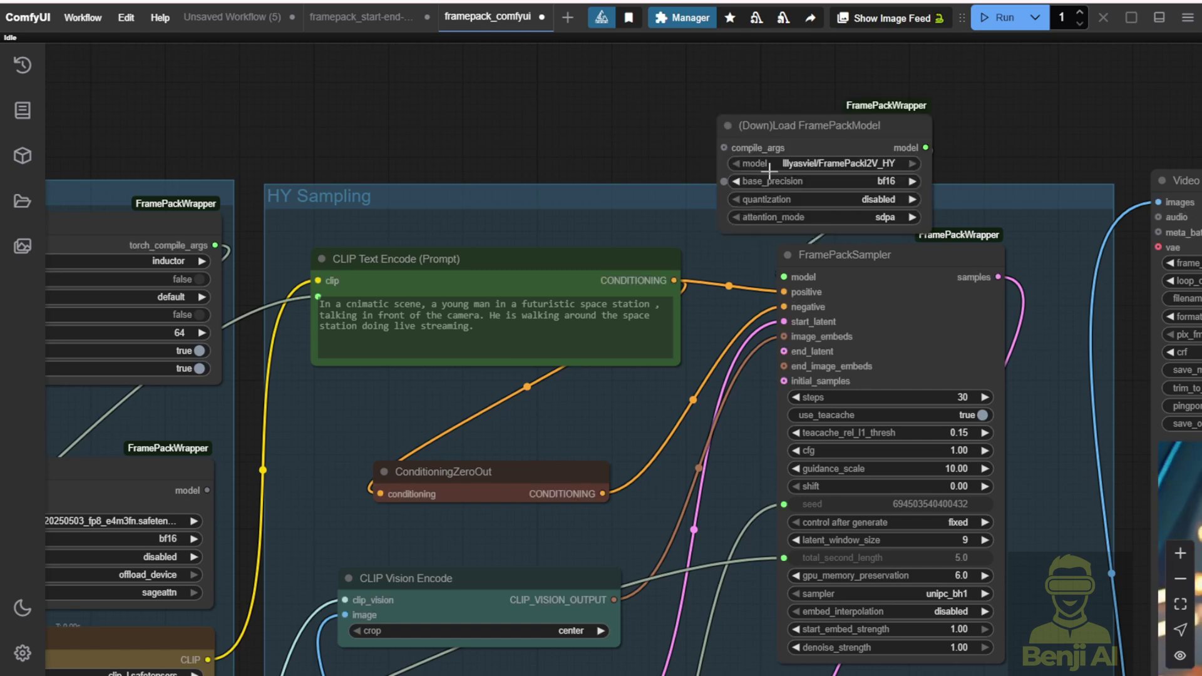
drag(812, 142, 543, 73)
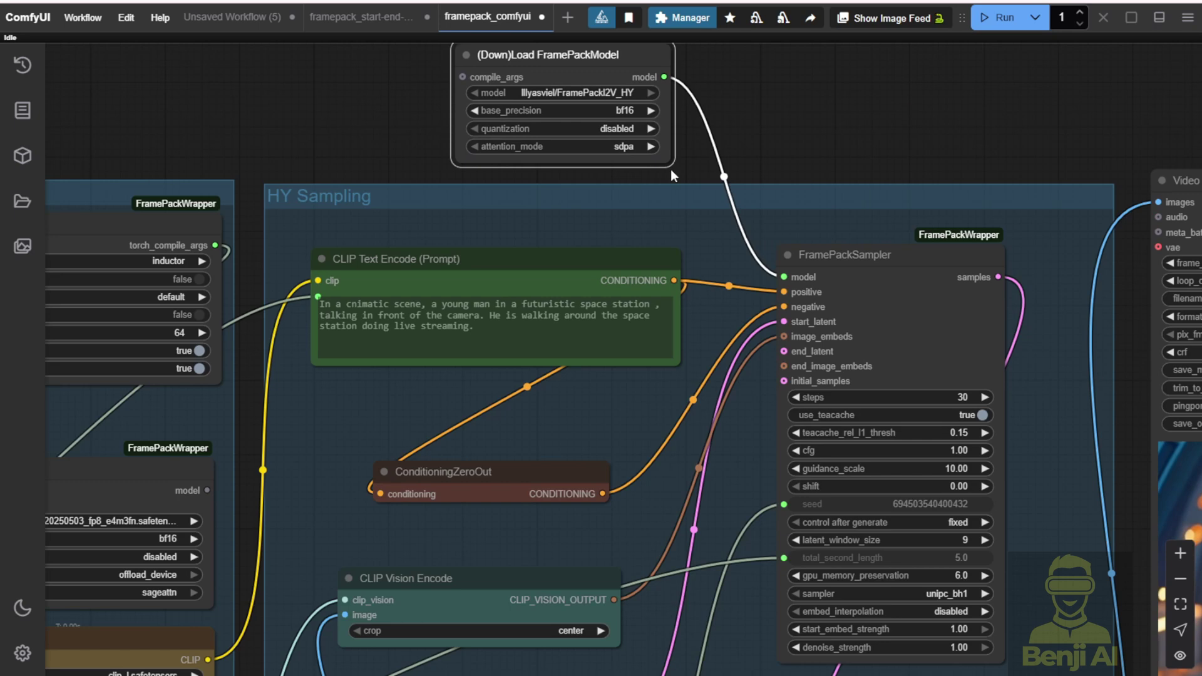
scroll(670, 163, up, 3)
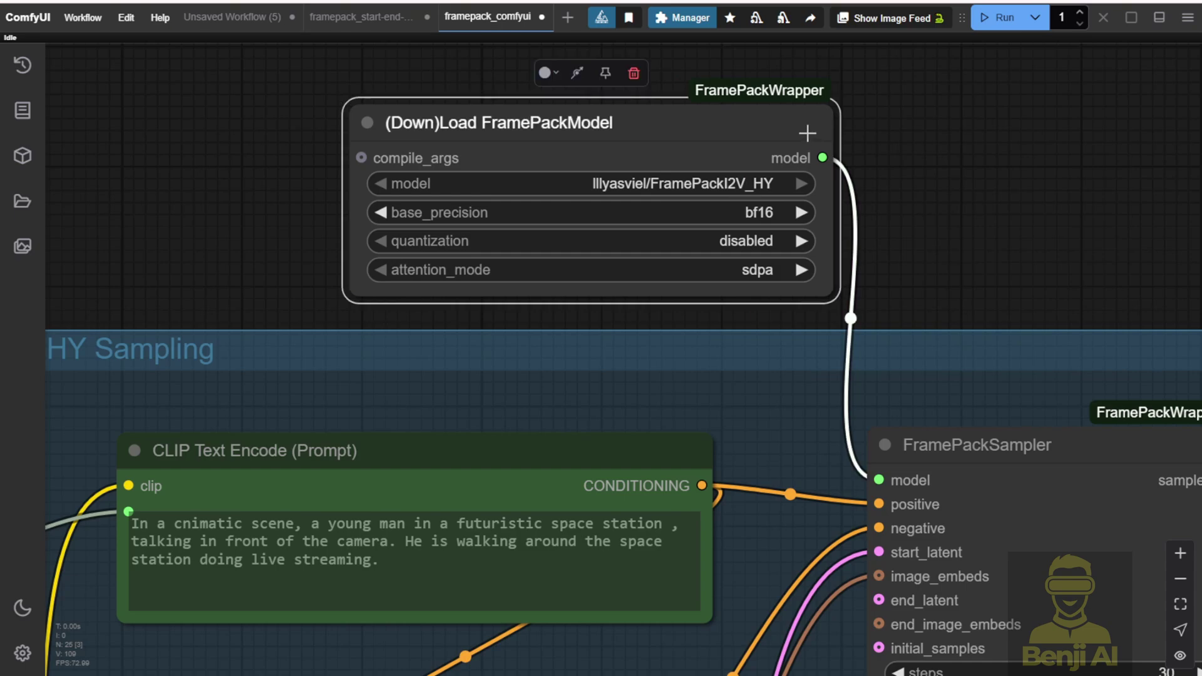
key(Delete)
Step: Pan the canvas back to the existing Load FramePackModel node
scroll(974, 221, down, 5)
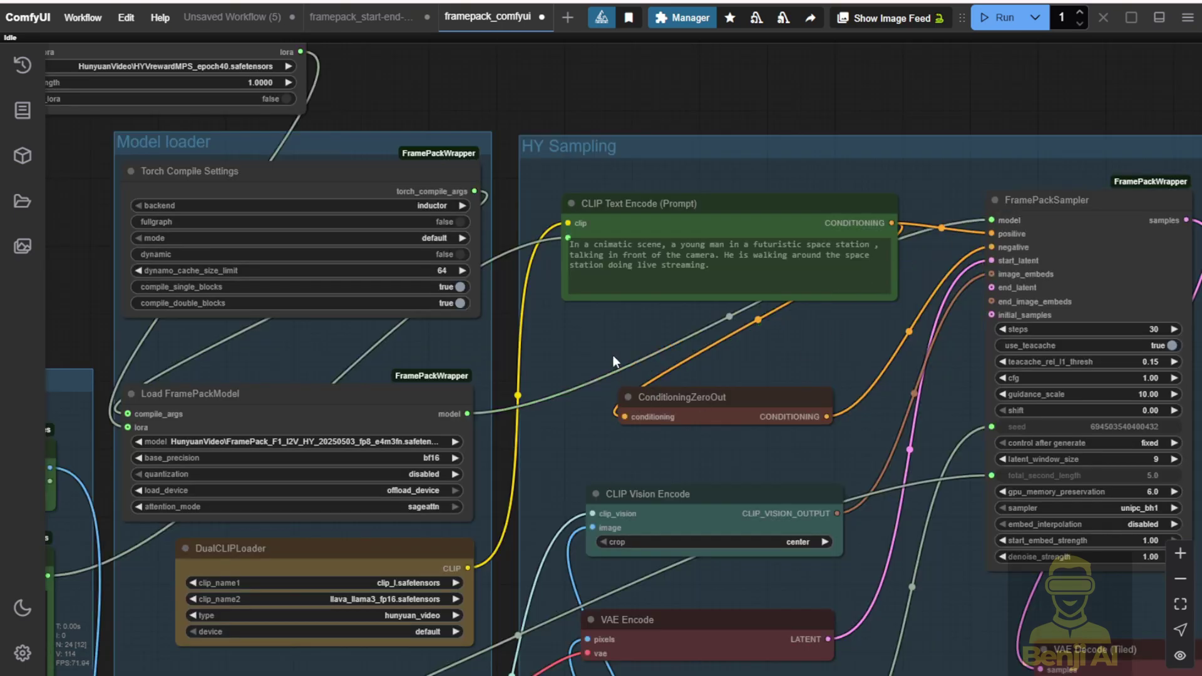
drag(613, 355, 867, 169)
scroll(633, 213, up, 5)
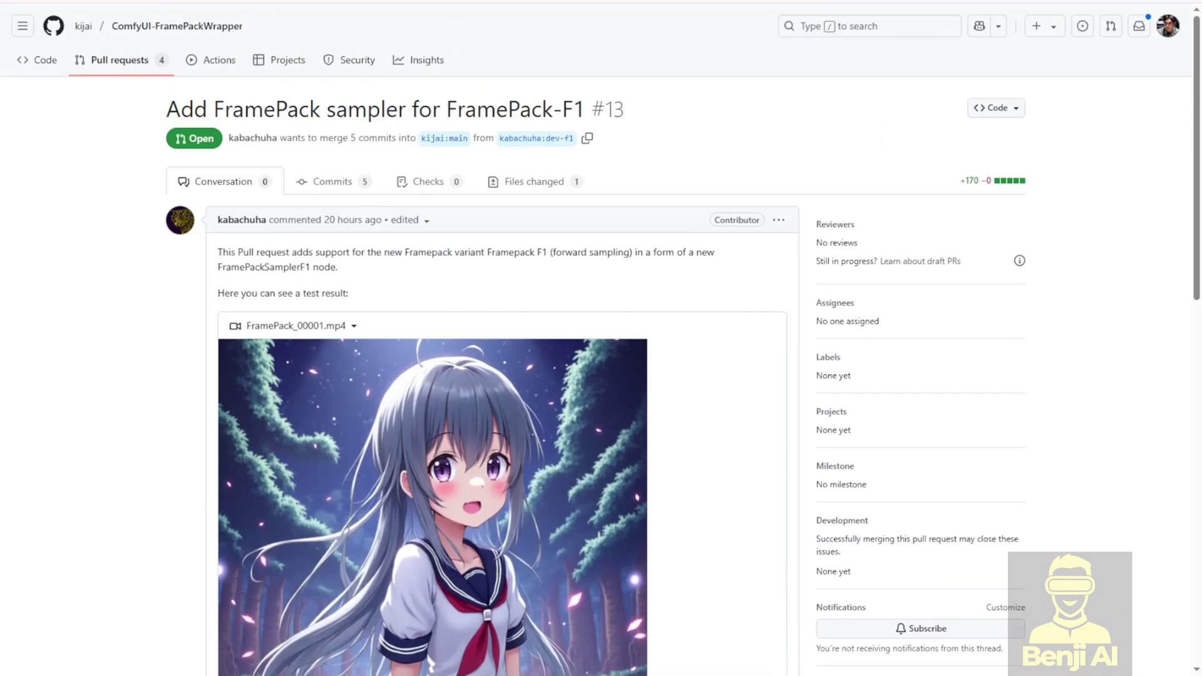
Step: Scroll through PR #13 adding a FramePack sampler for FramePack-F1
scroll(508, 303, down, 7)
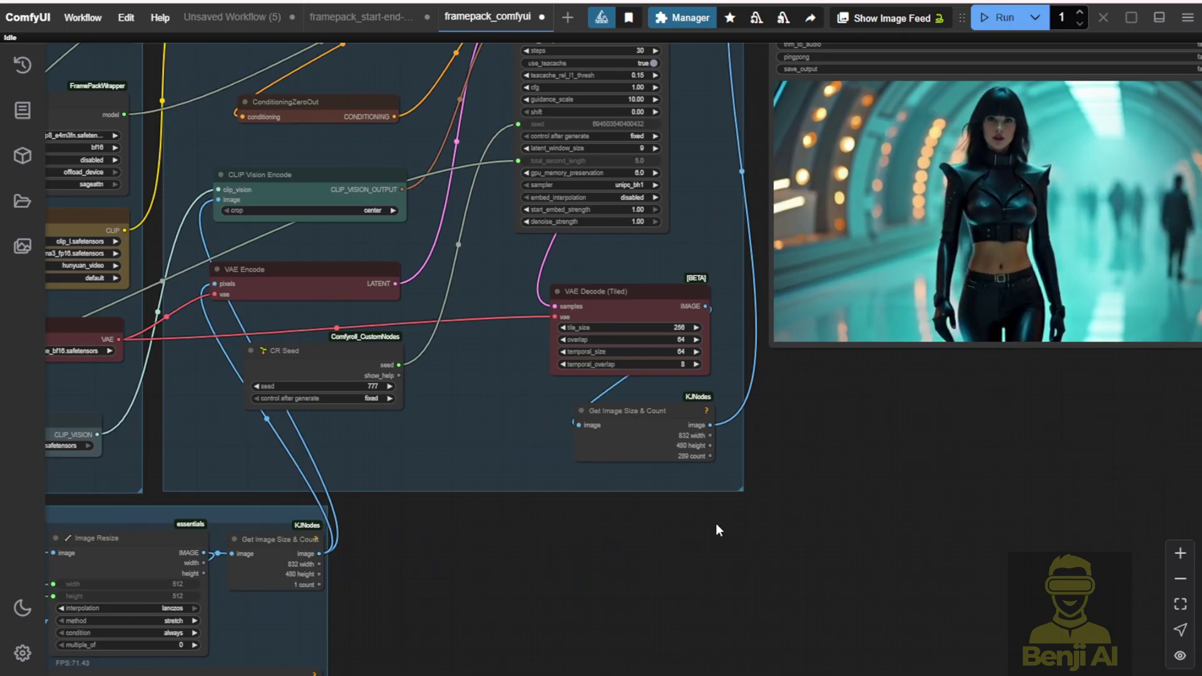
Step: Drag the Video Combine node's corner to enlarge the tunnel clip preview
scroll(716, 524, down, 2)
drag(768, 507, 655, 540)
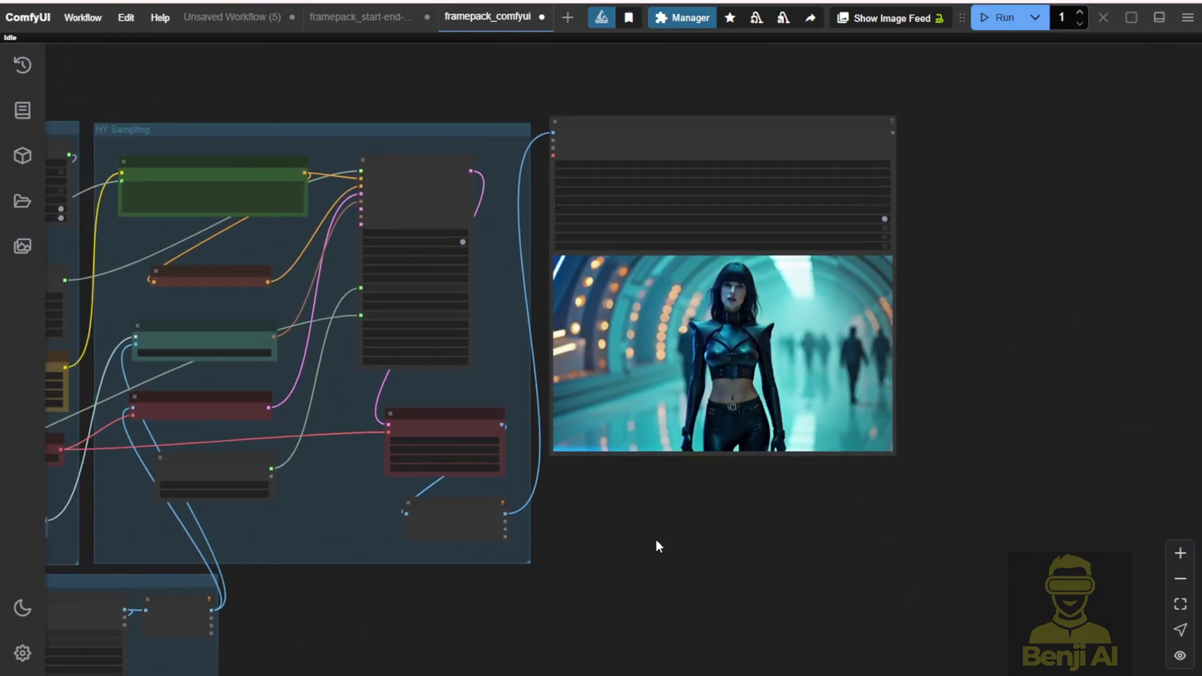
scroll(657, 536, up, 3)
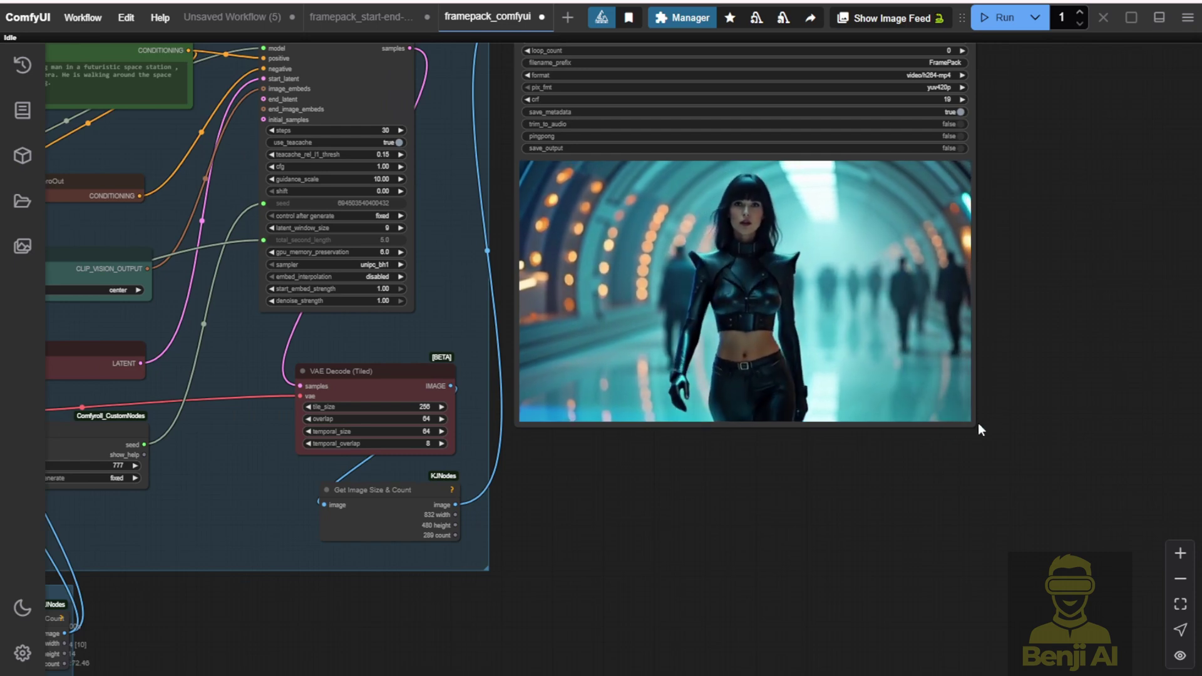
drag(972, 424, 1075, 459)
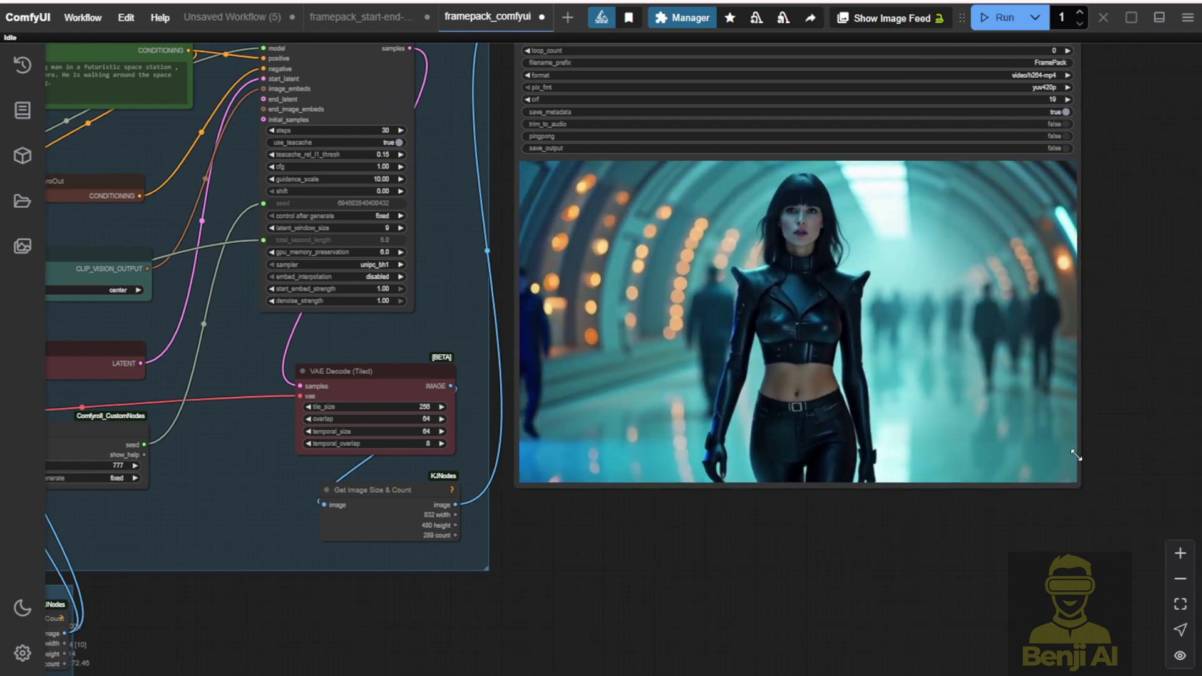
scroll(921, 529, down, 2)
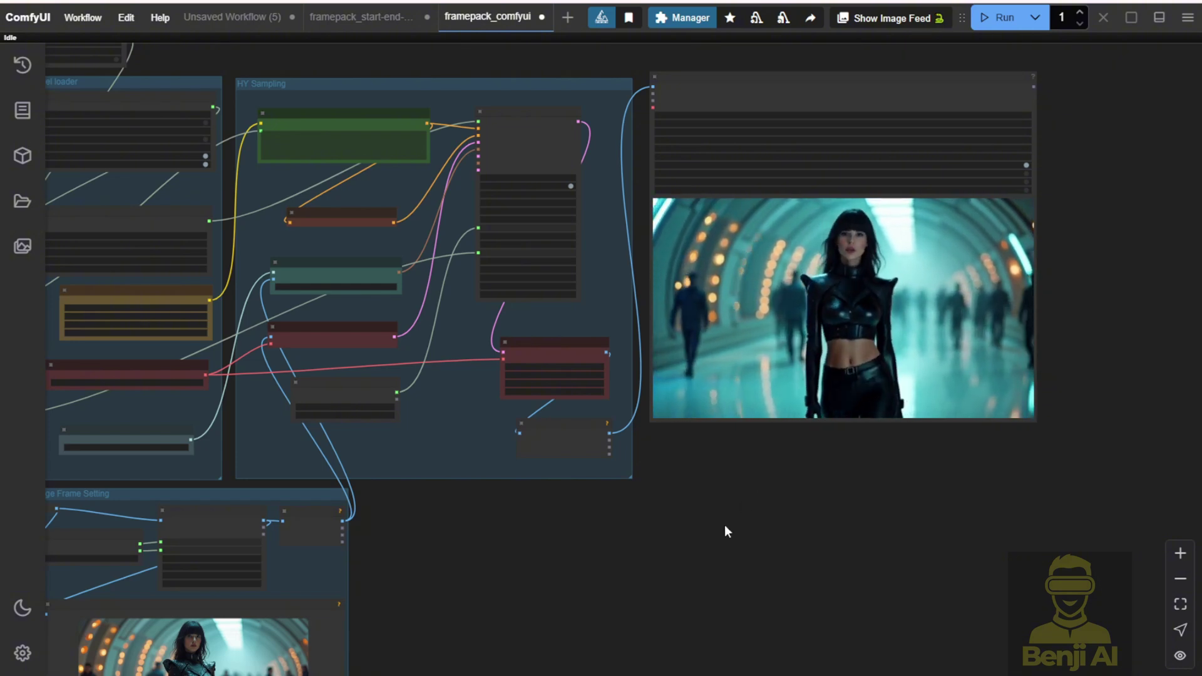
Step: Frame the whole workflow, then zoom in and select the FramePackSampler node
scroll(724, 523, up, 2)
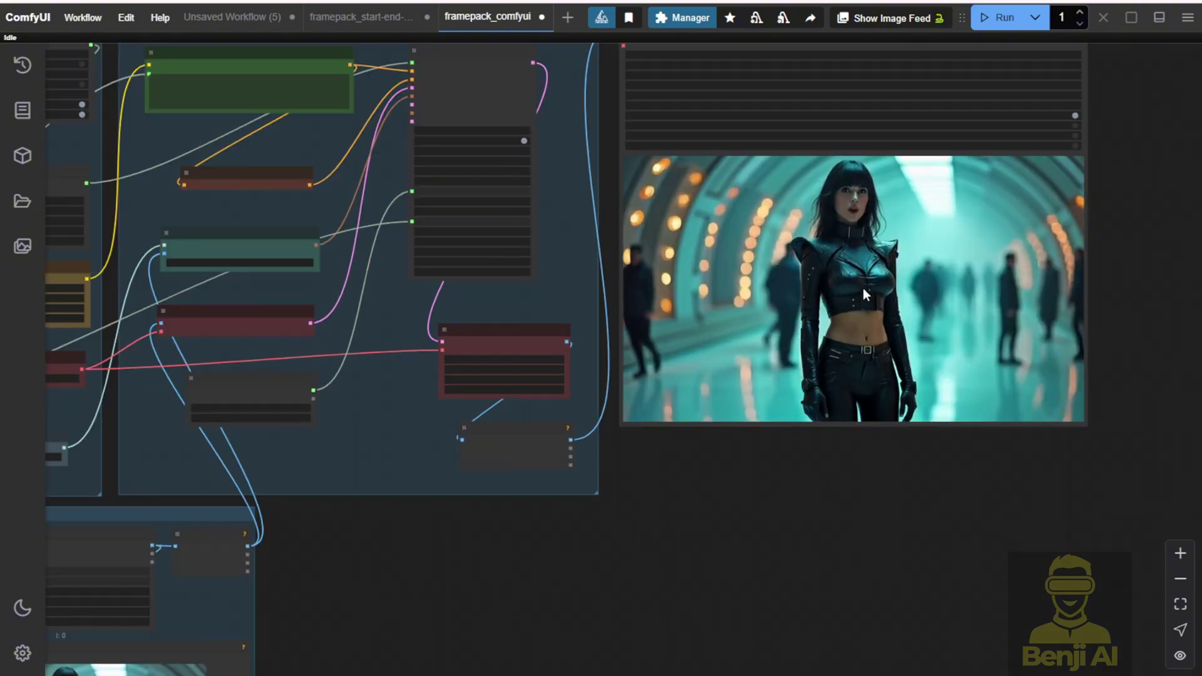
scroll(688, 528, down, 3)
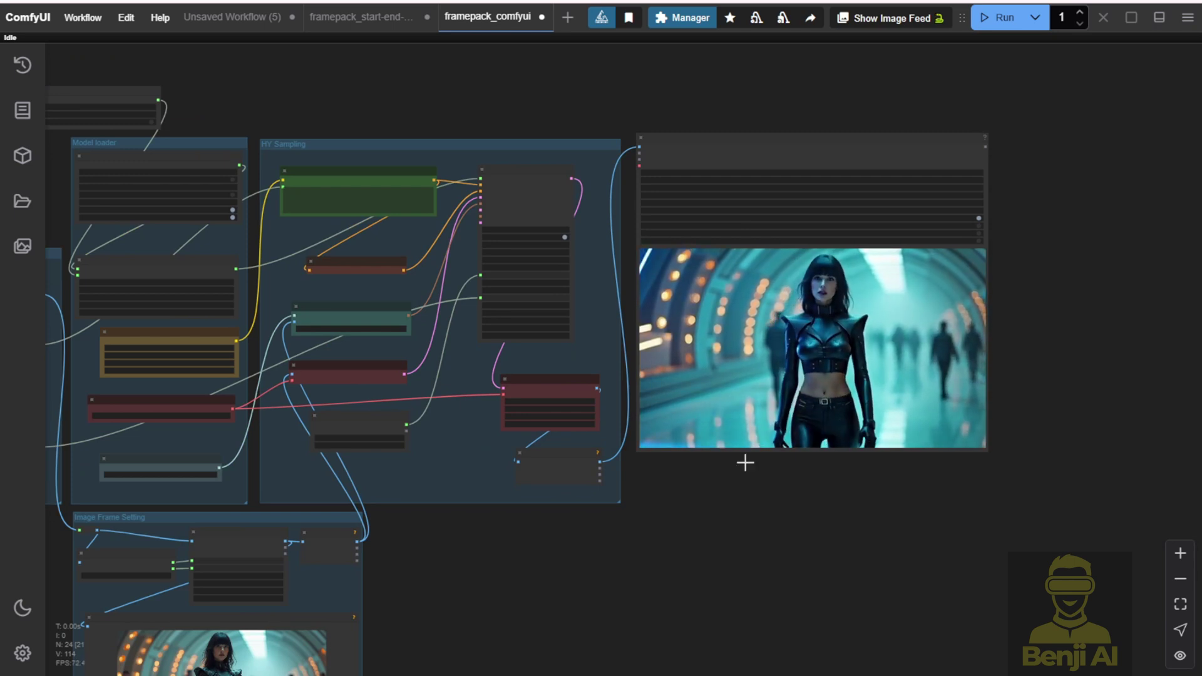
scroll(659, 537, down, 1)
scroll(658, 536, down, 1)
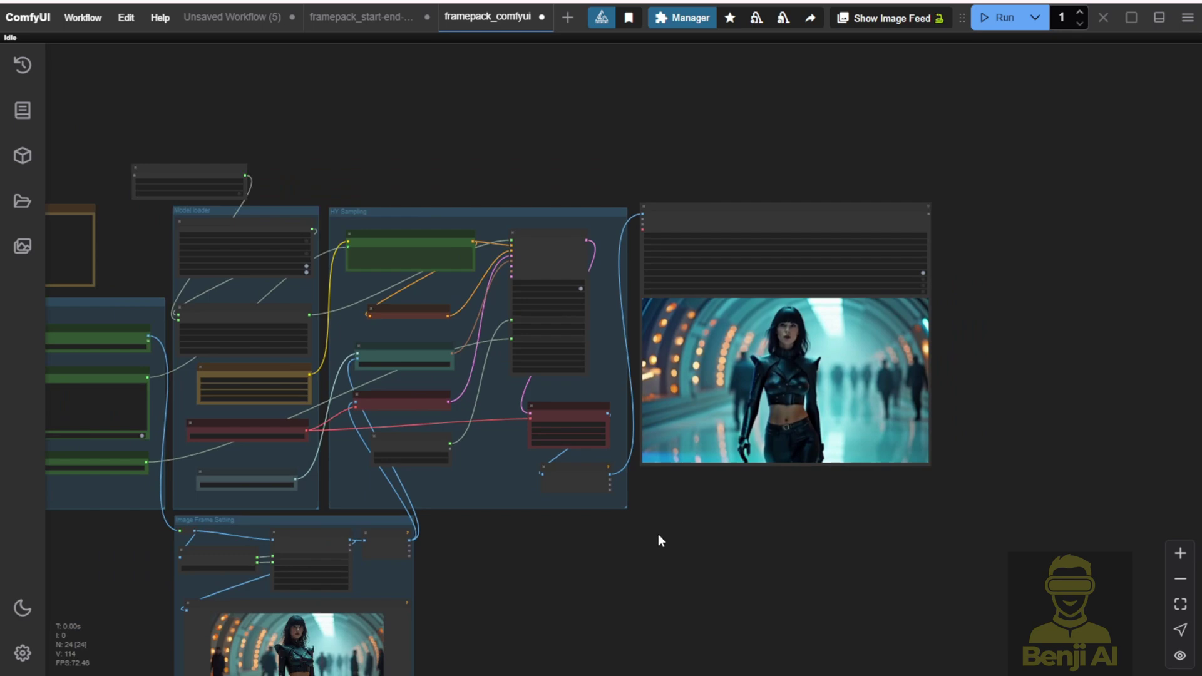
drag(606, 586, 809, 554)
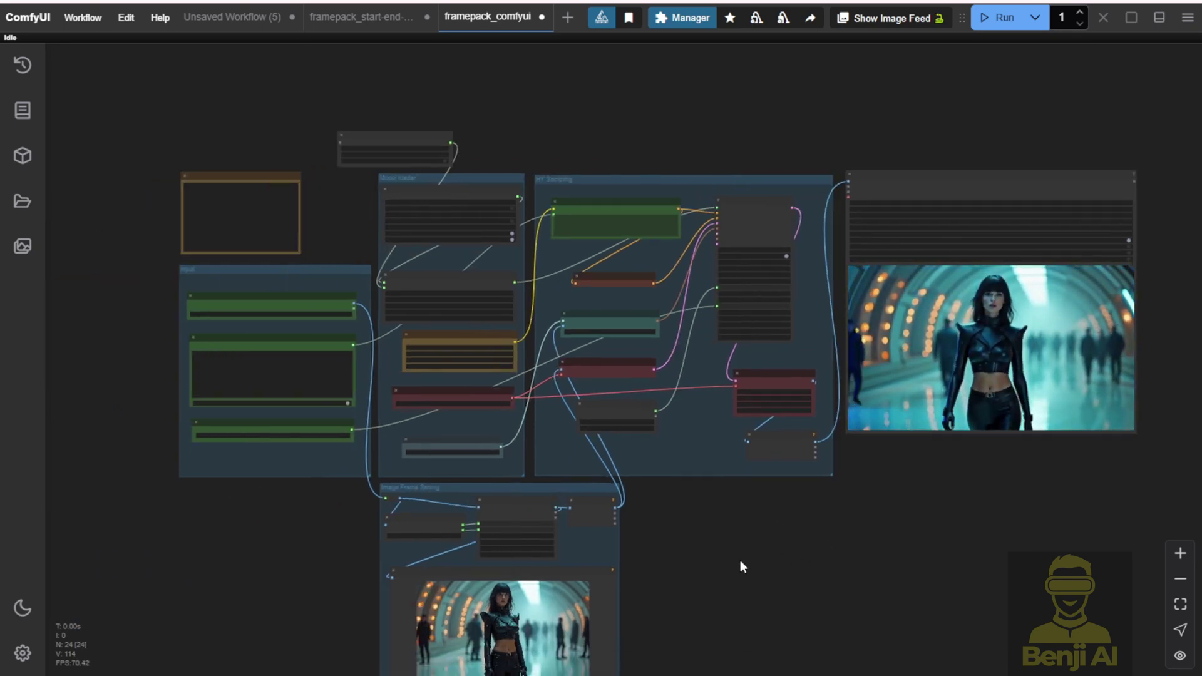
scroll(739, 554, up, 3)
scroll(678, 302, up, 6)
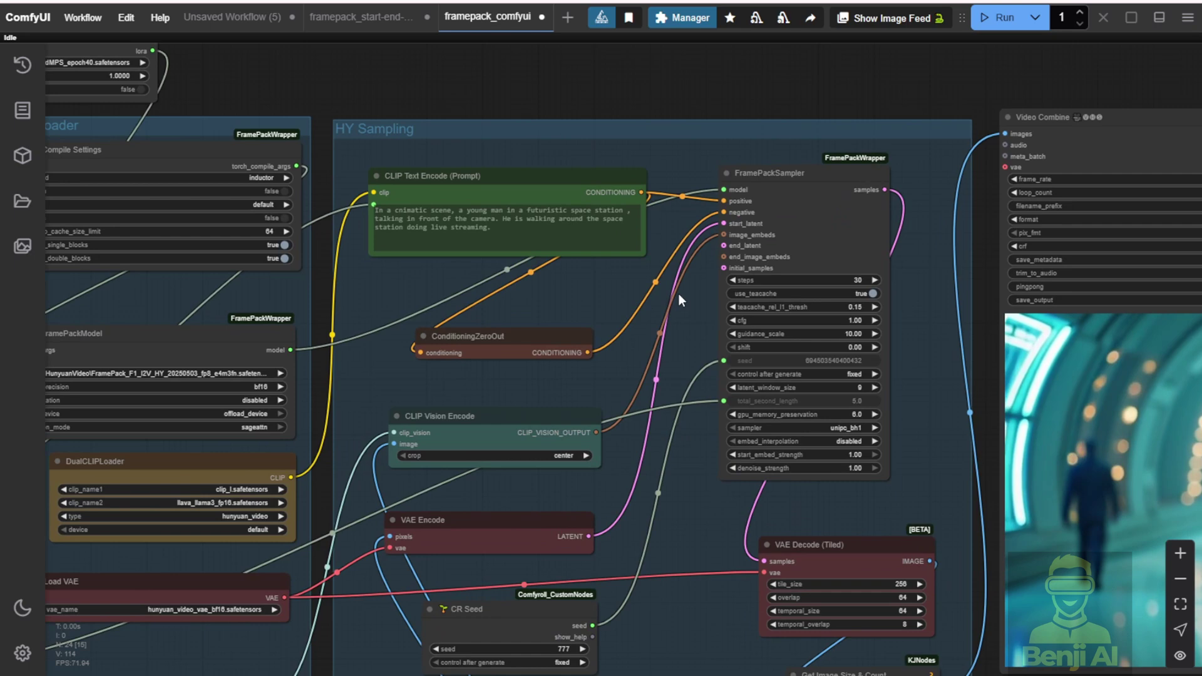
scroll(677, 294, up, 5)
click(754, 223)
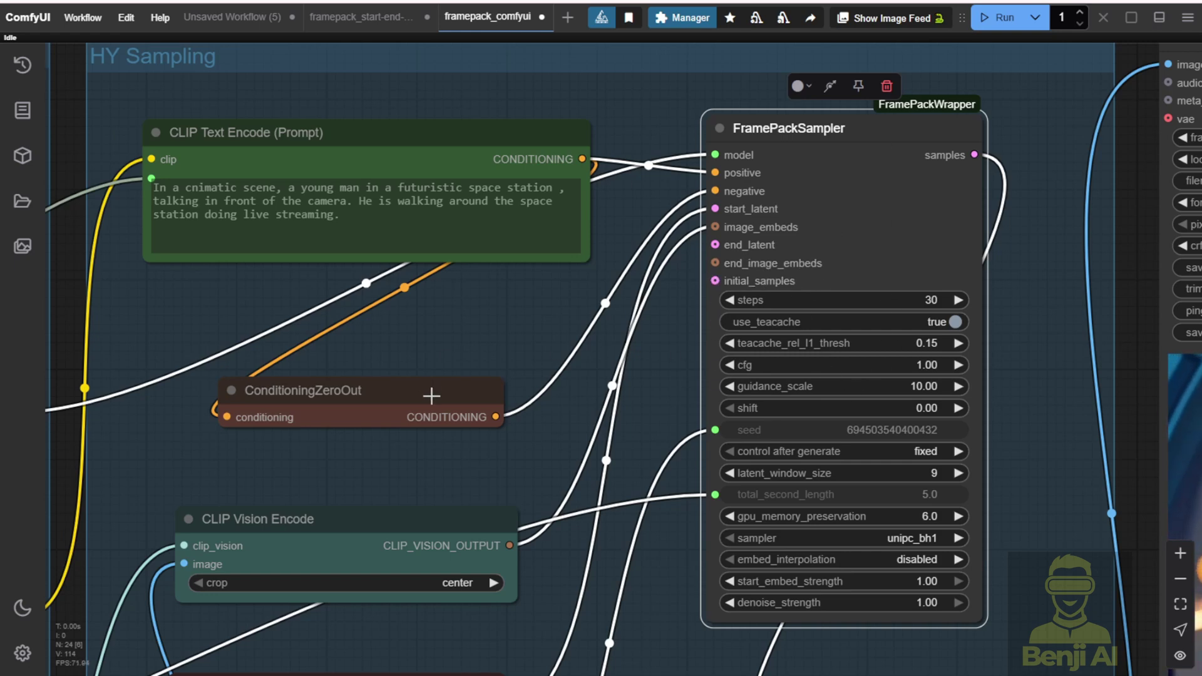
drag(430, 391, 473, 345)
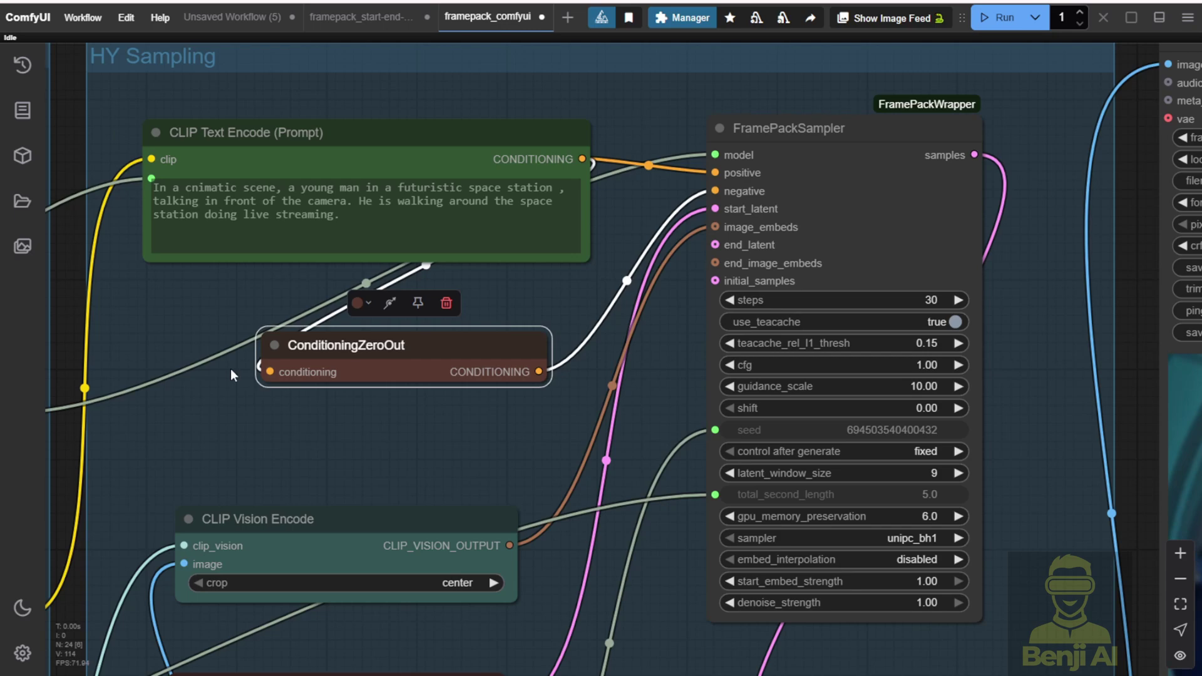
scroll(184, 423, down, 3)
drag(183, 426, 598, 296)
scroll(598, 295, down, 3)
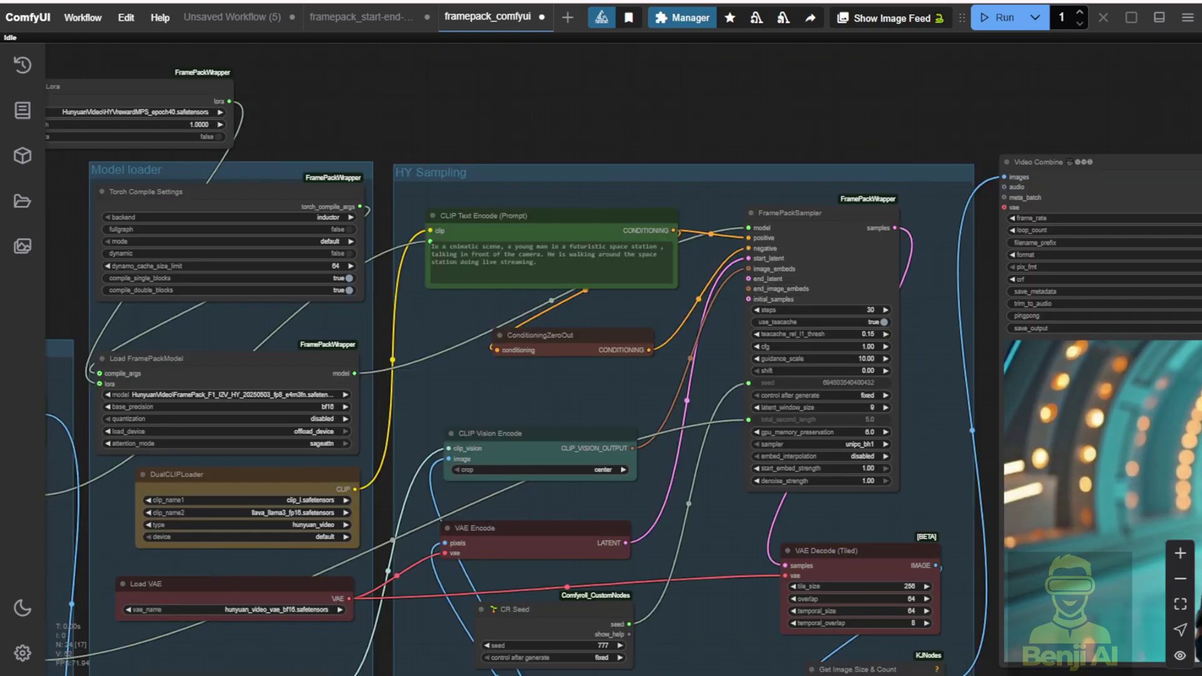
drag(325, 121, 471, 164)
scroll(471, 164, up, 5)
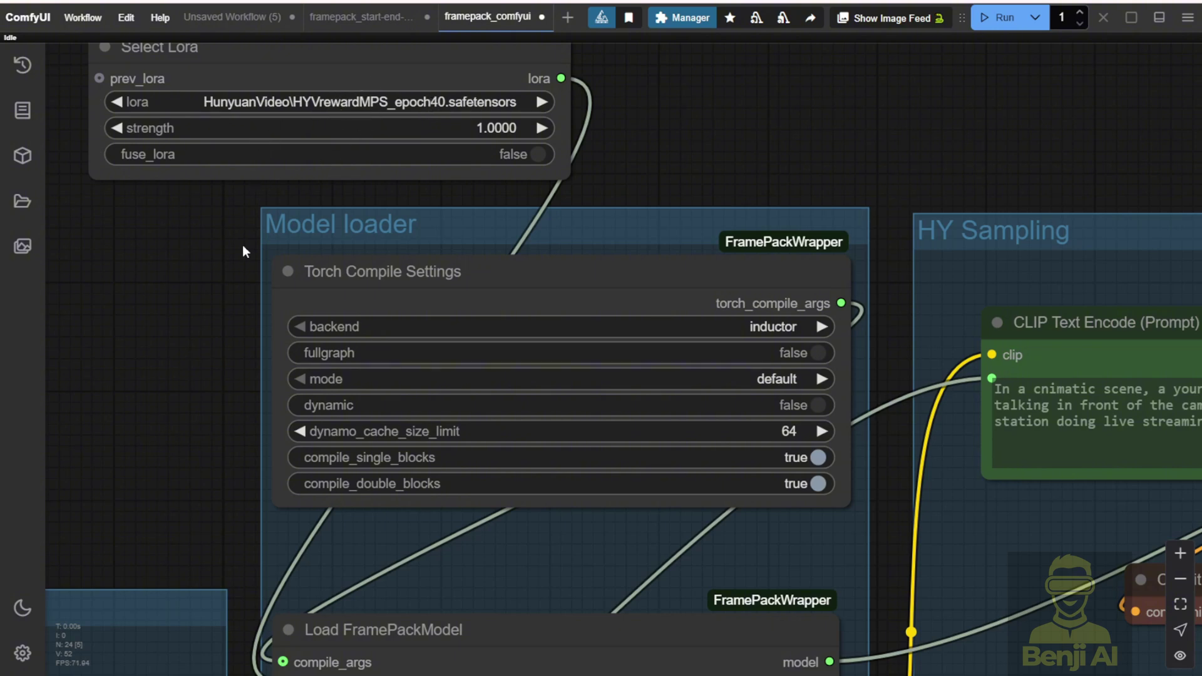
scroll(201, 306, down, 2)
scroll(201, 306, down, 5)
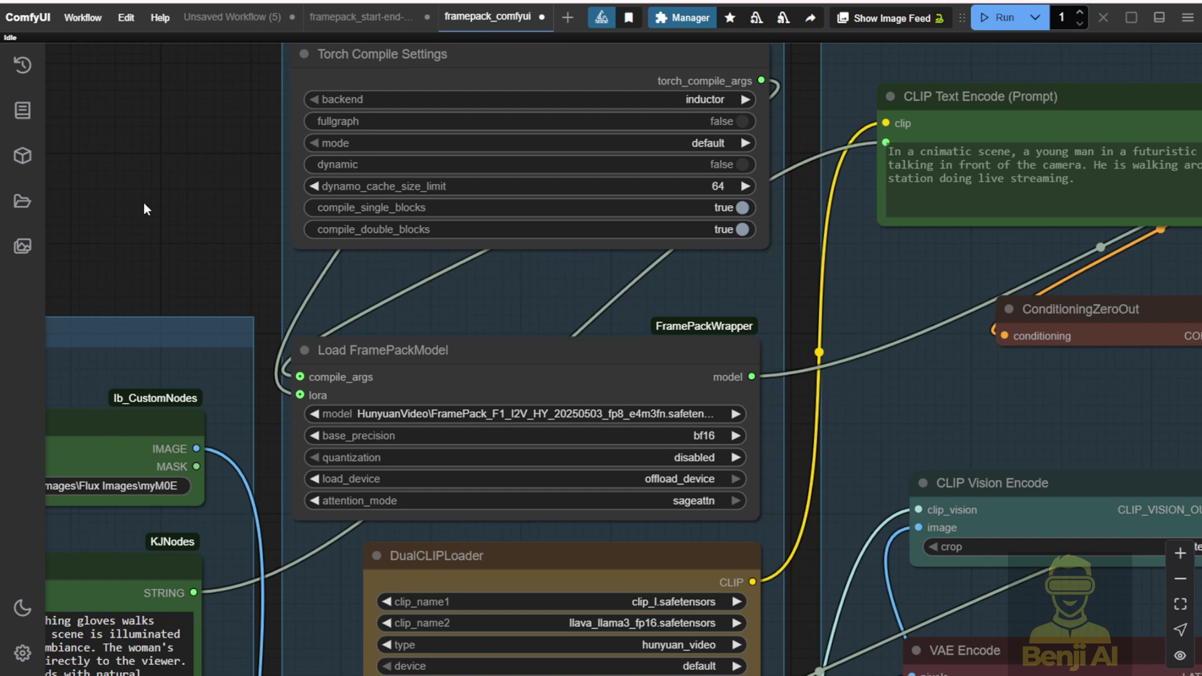
drag(143, 209, 159, 424)
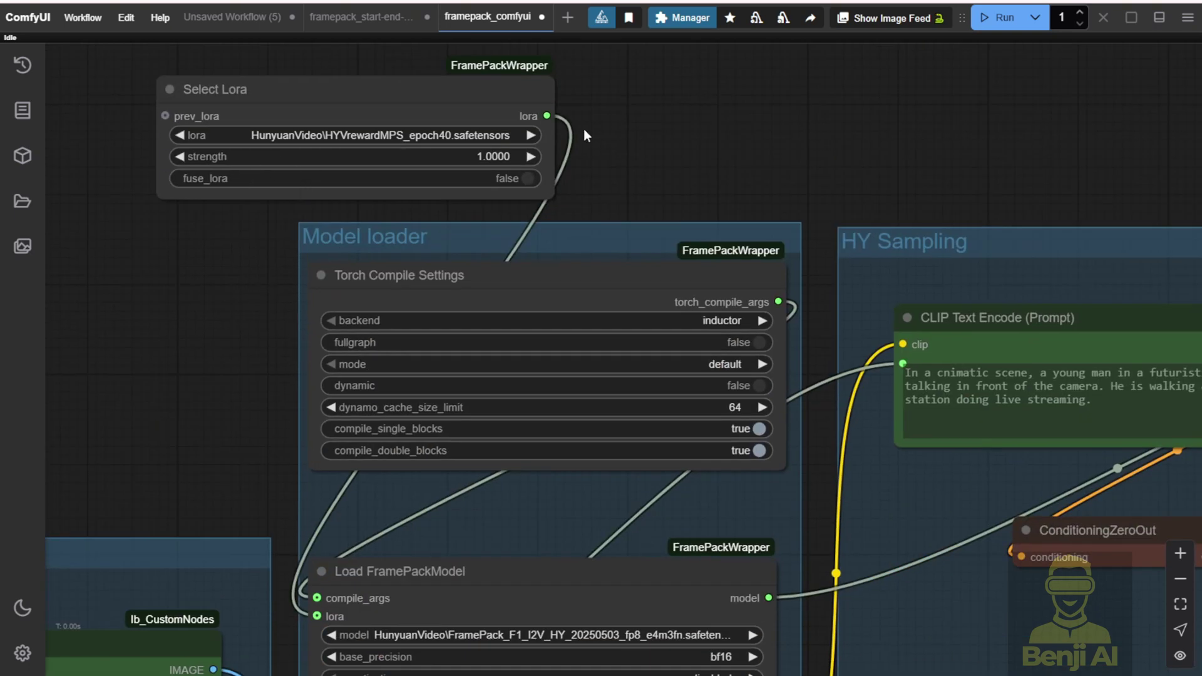
scroll(335, 176, up, 2)
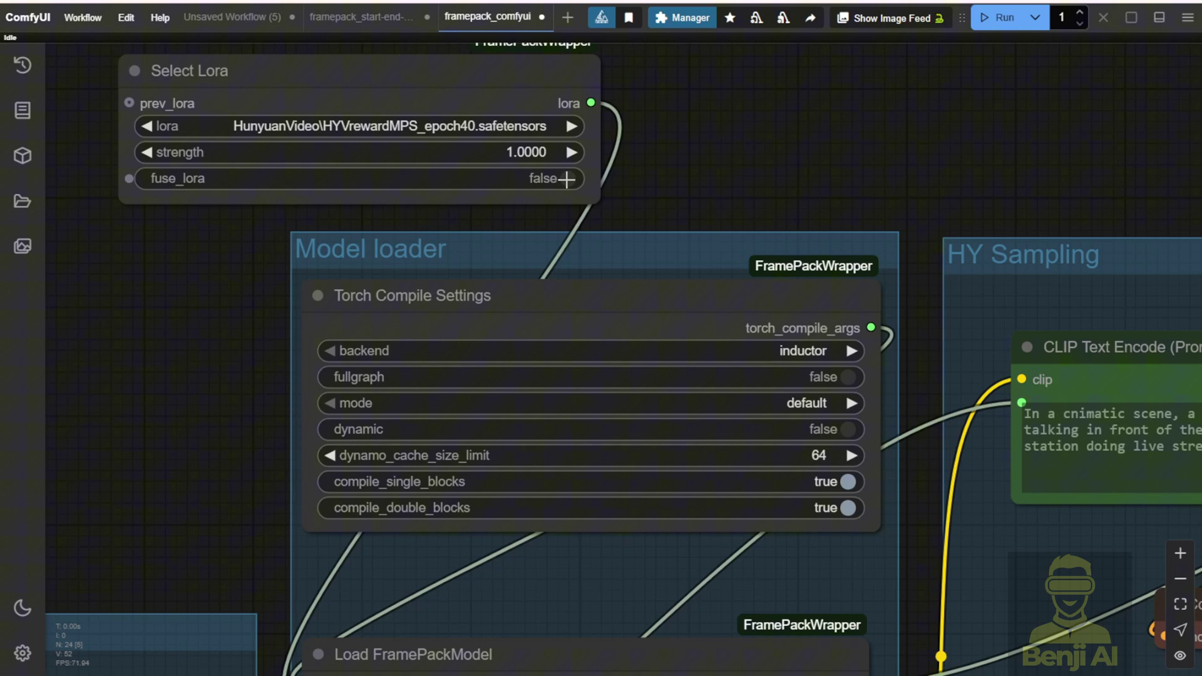
mouse_move(566, 179)
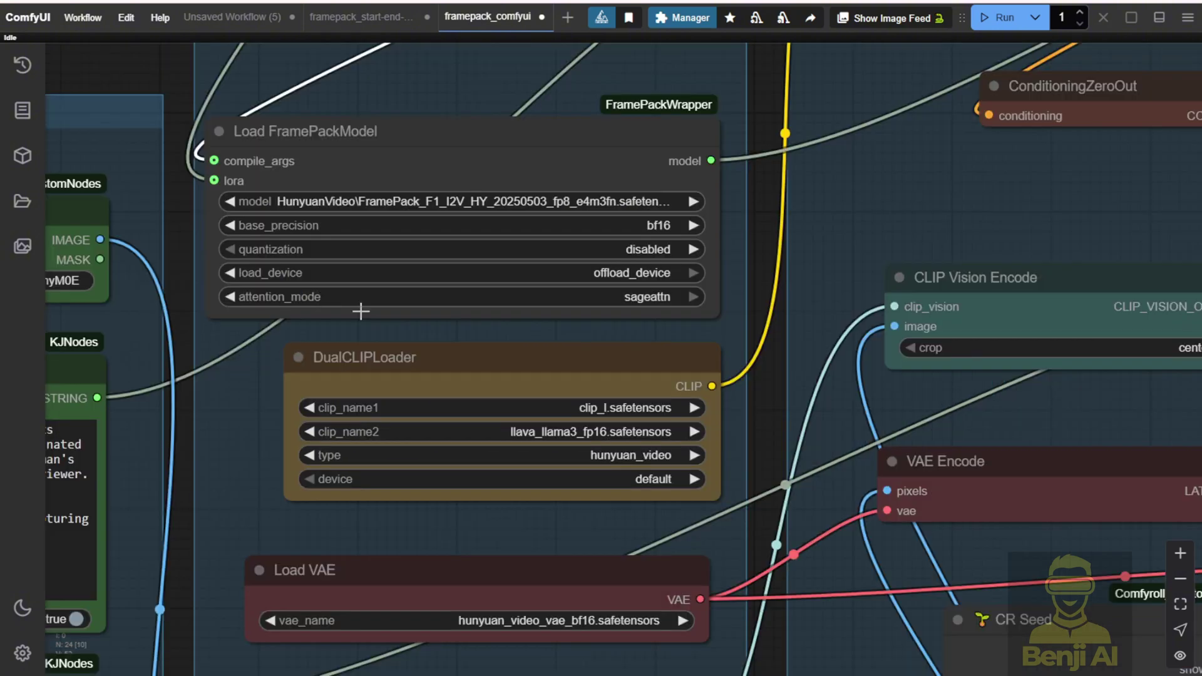
scroll(659, 297, up, 3)
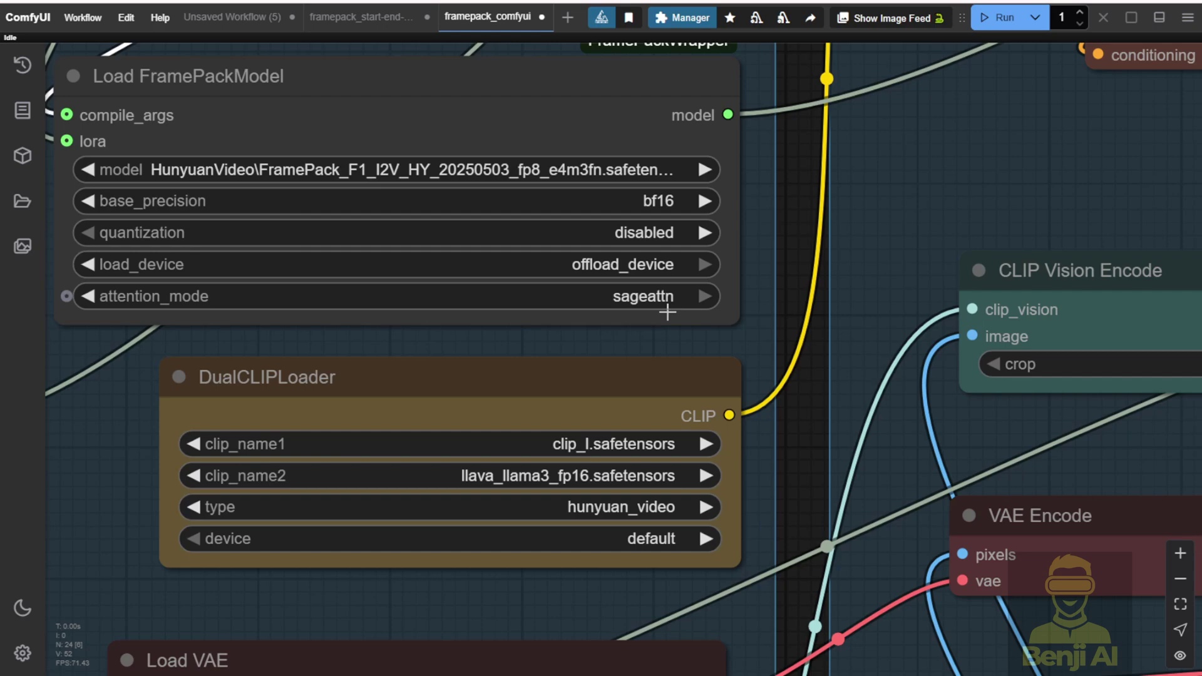
scroll(673, 300, down, 5)
scroll(689, 338, down, 3)
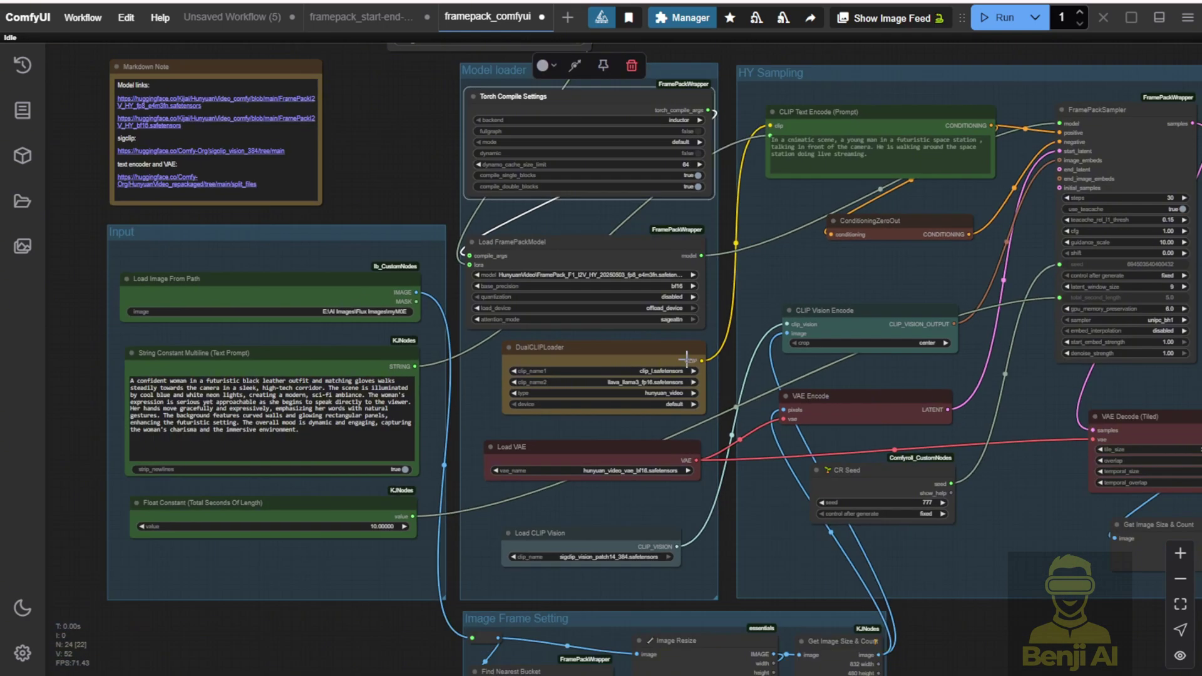
scroll(791, 448, down, 2)
drag(904, 479, 897, 423)
scroll(849, 363, up, 4)
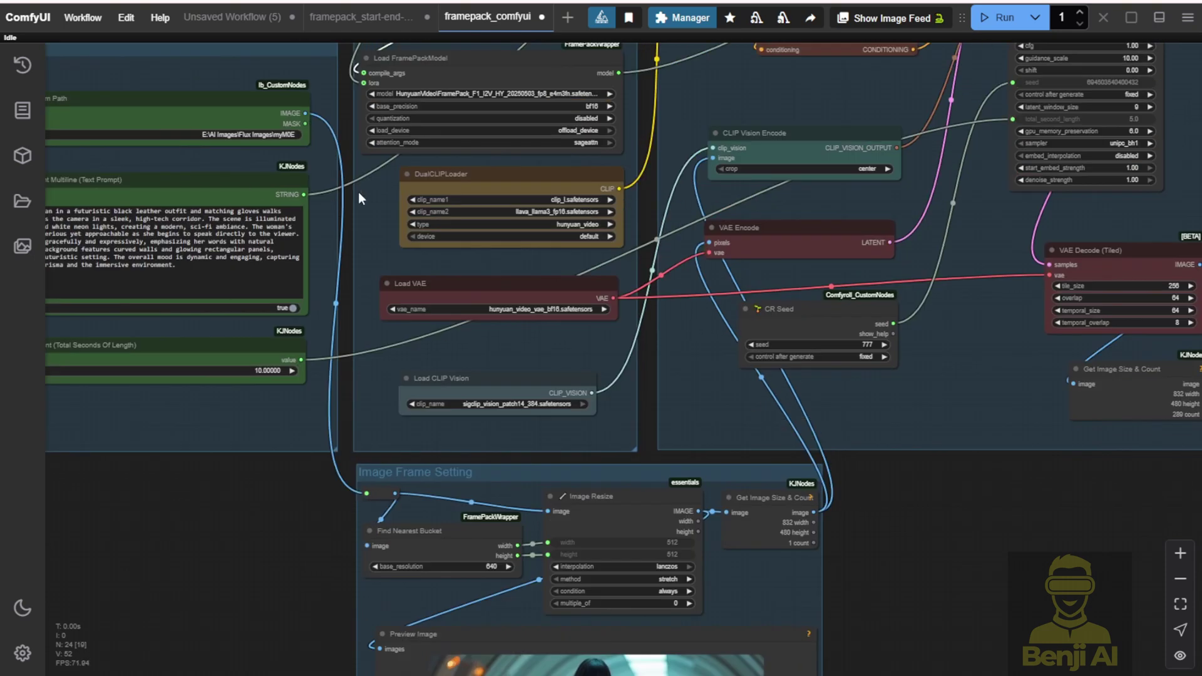
drag(966, 337, 786, 441)
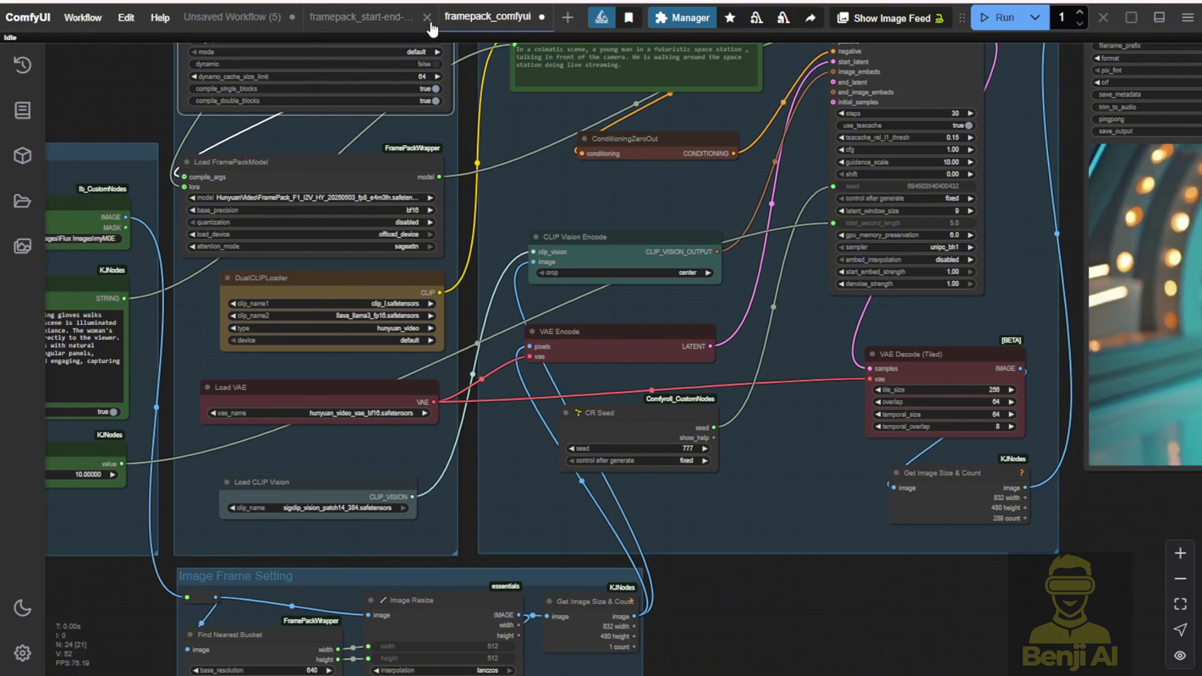
click(355, 25)
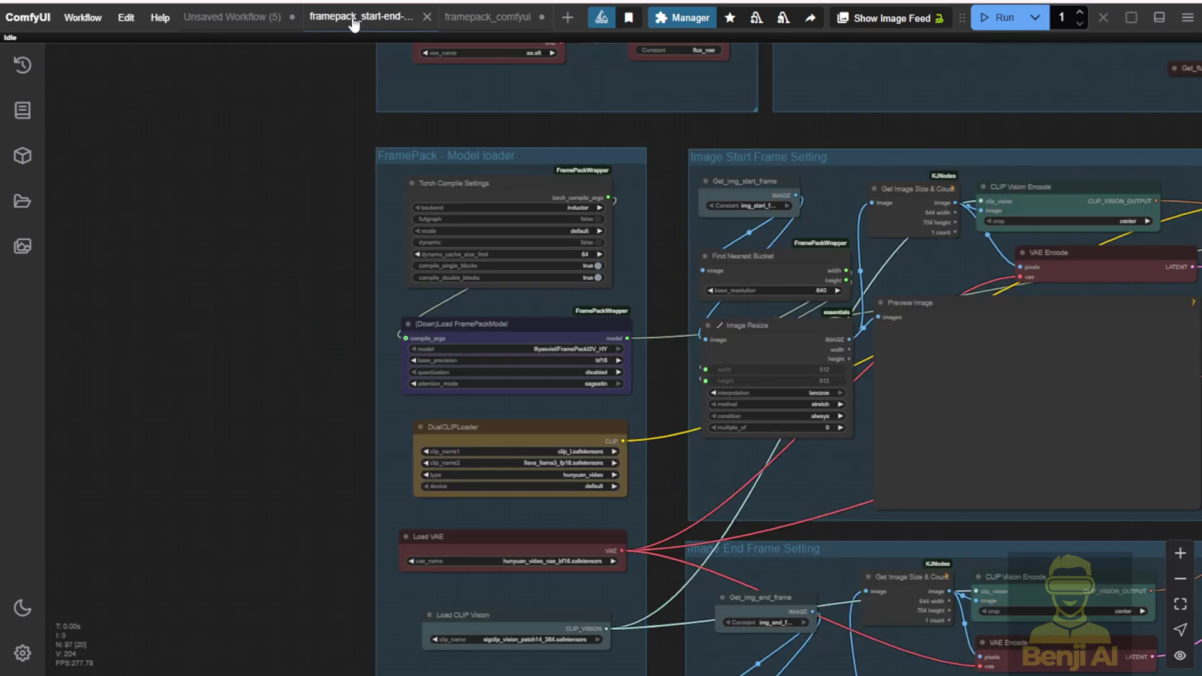
scroll(293, 220, down, 4)
scroll(332, 206, right, 5)
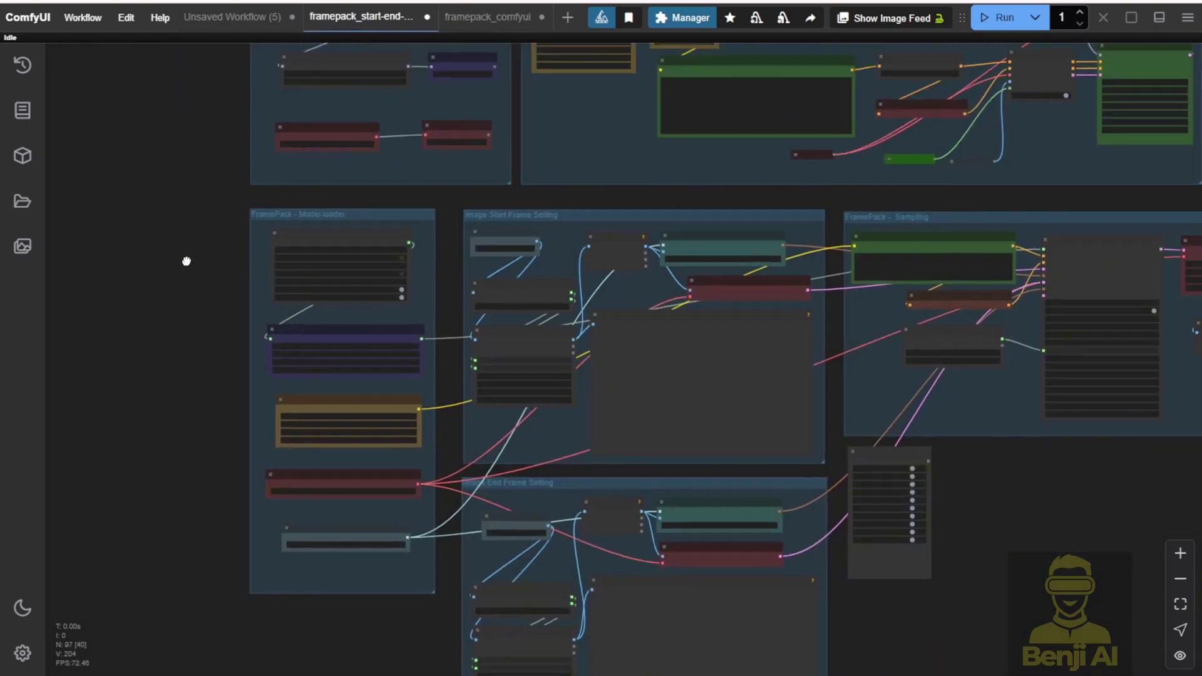
scroll(501, 210, up, 5)
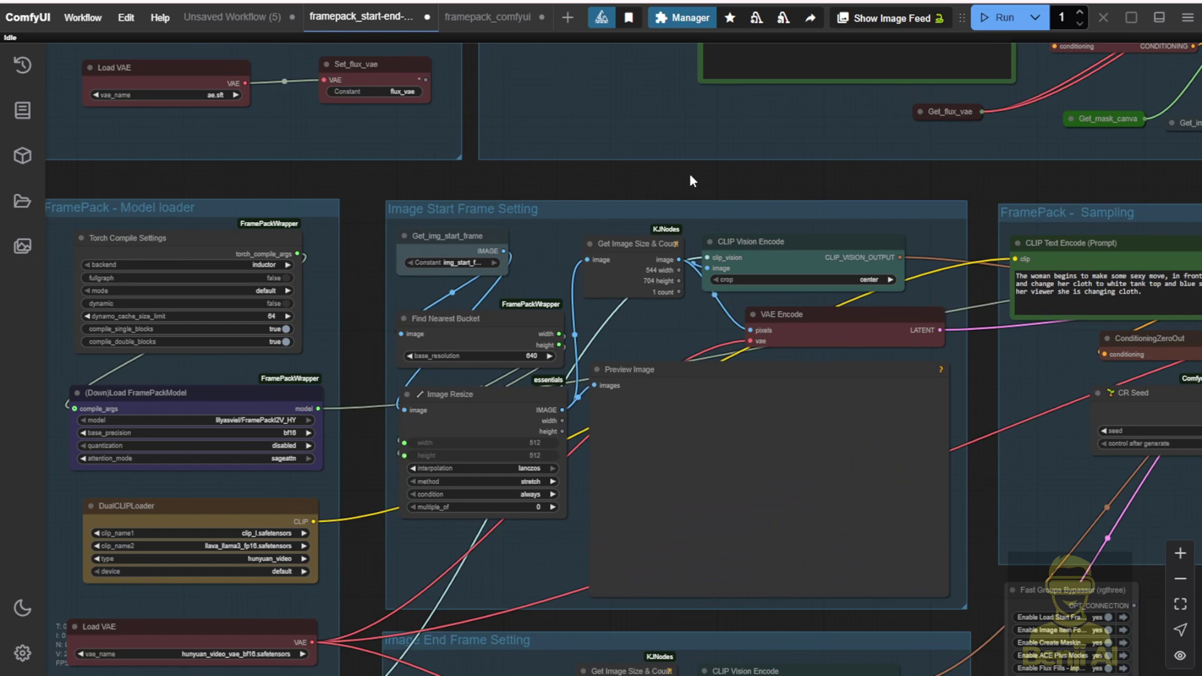
scroll(690, 174, down, 5)
drag(690, 174, 531, 287)
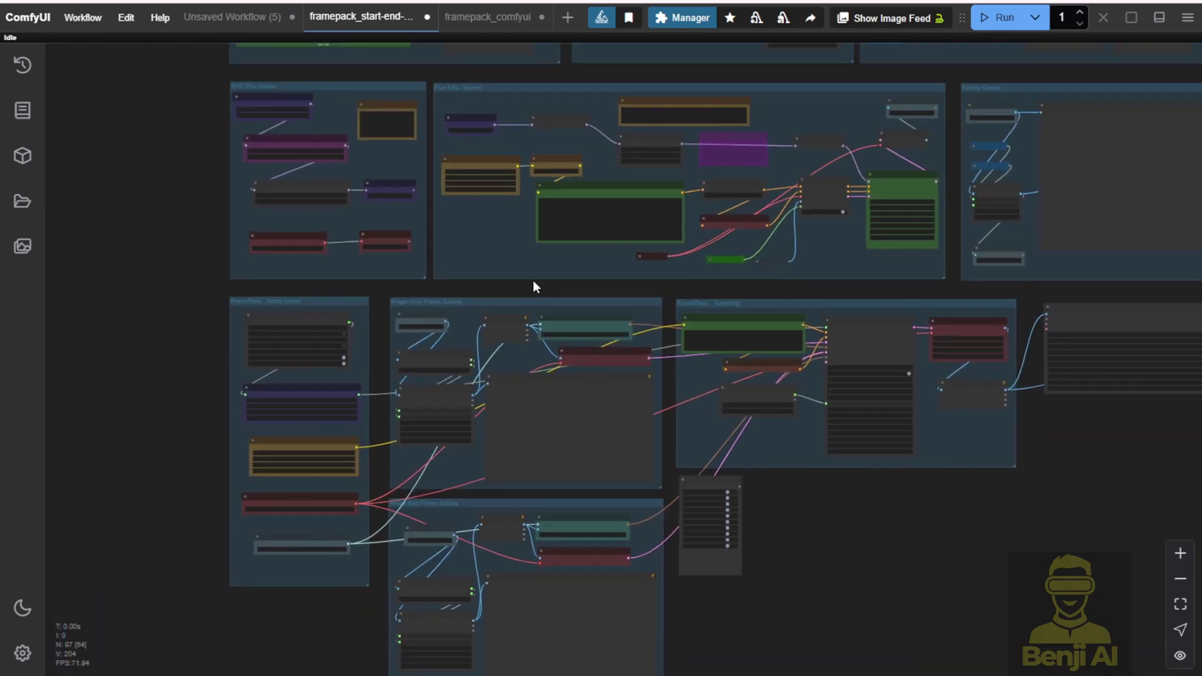
scroll(533, 286, down, 2)
drag(175, 97, 210, 182)
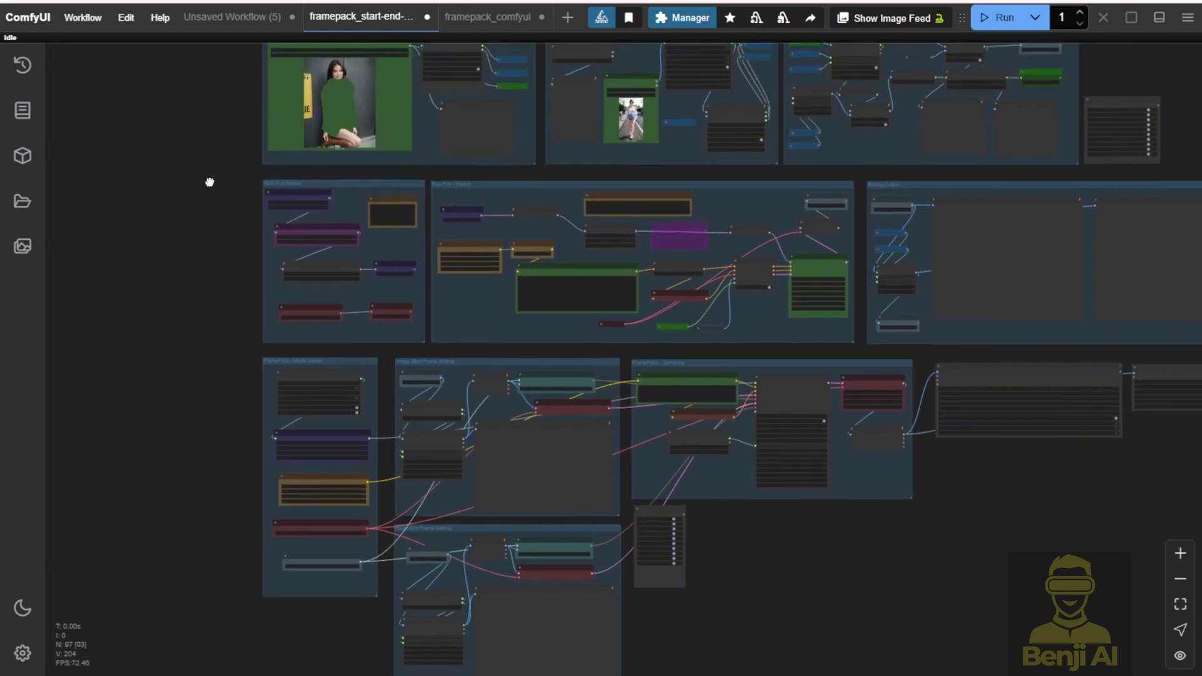
scroll(196, 231, up, 3)
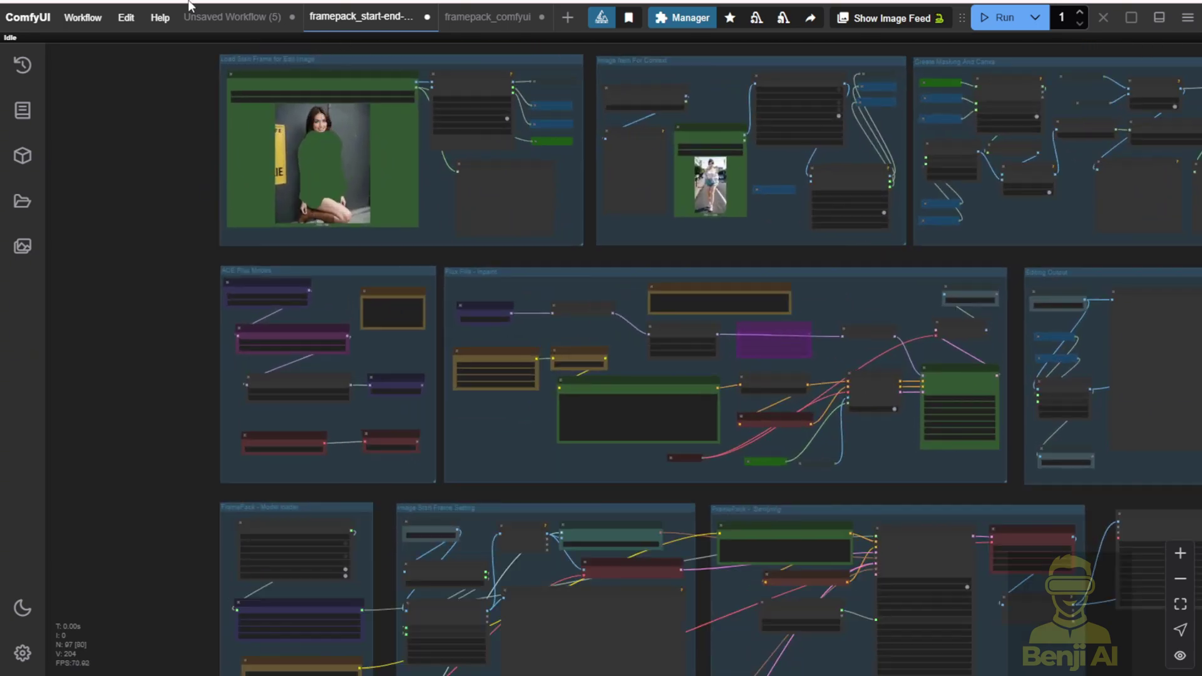
scroll(388, 301, up, 4)
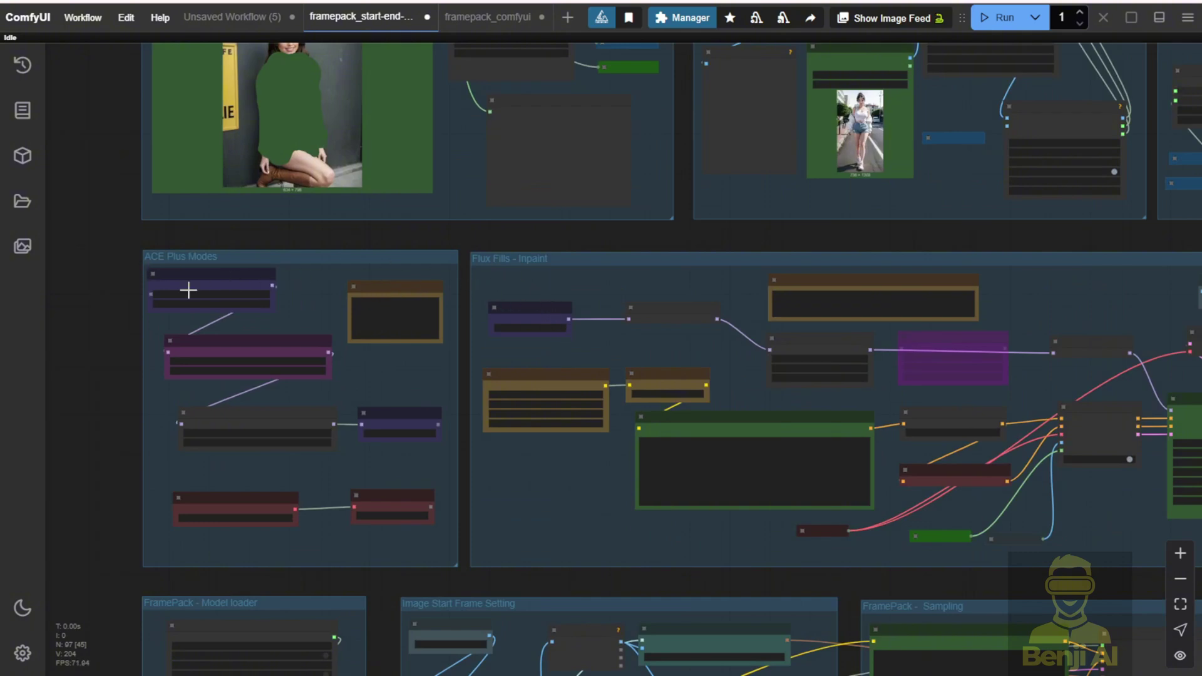
scroll(188, 262, up, 5)
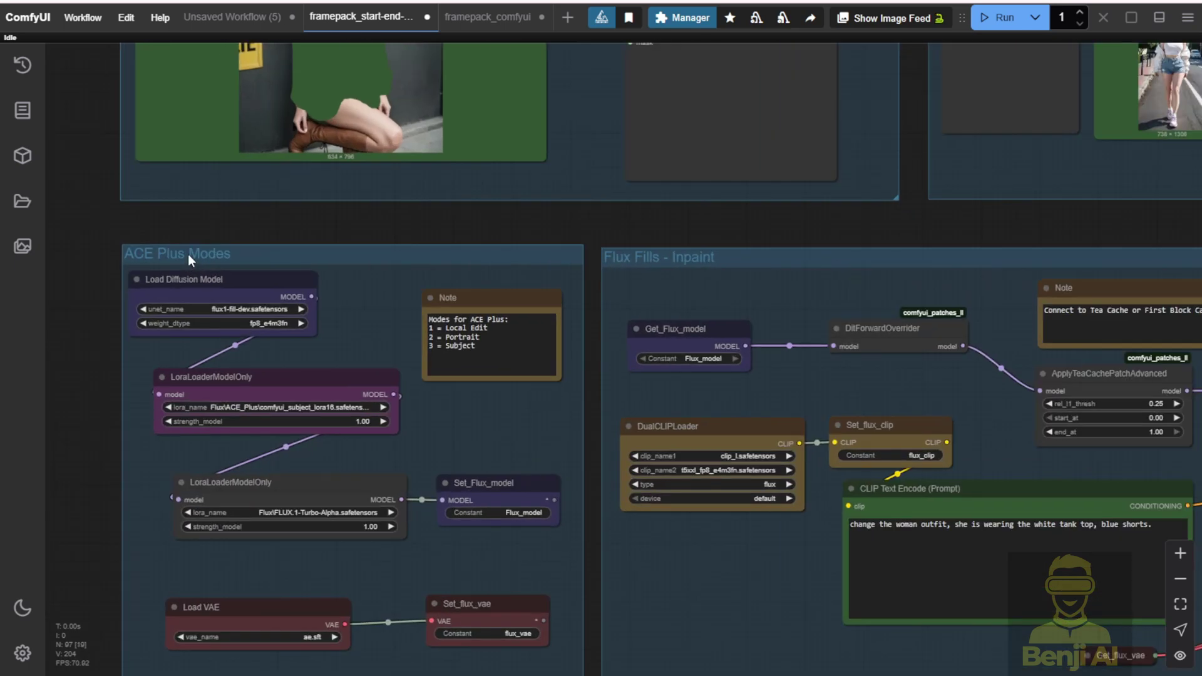
scroll(188, 253, down, 4)
drag(276, 233, 299, 404)
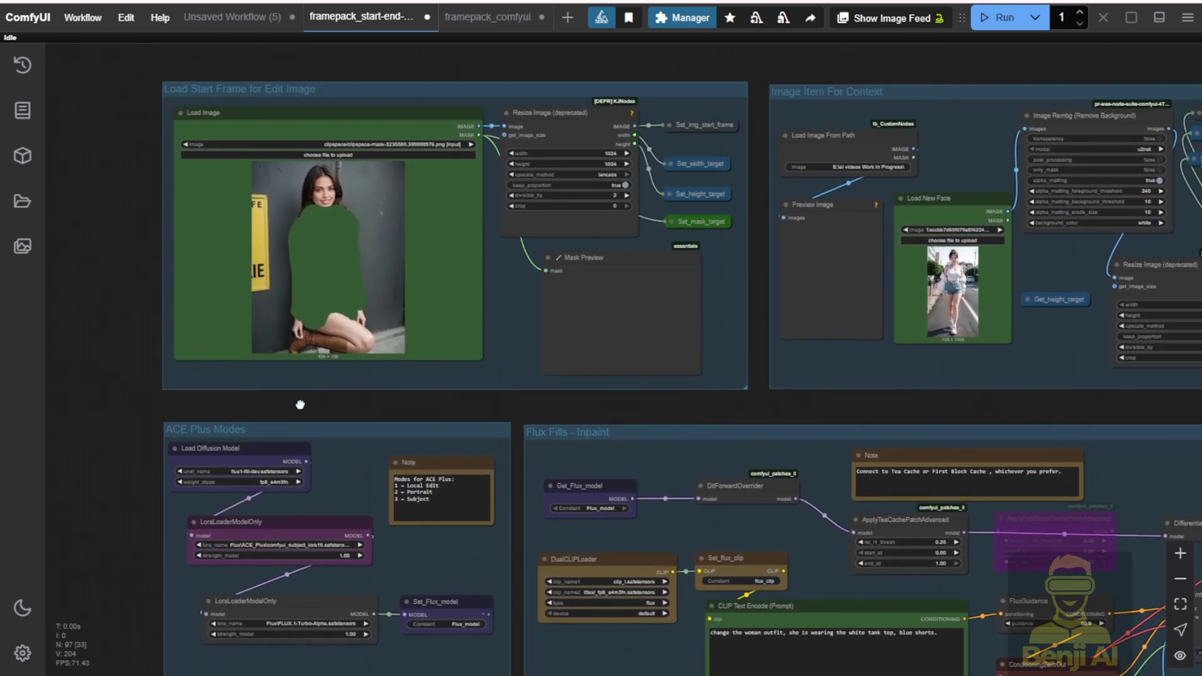
click(349, 117)
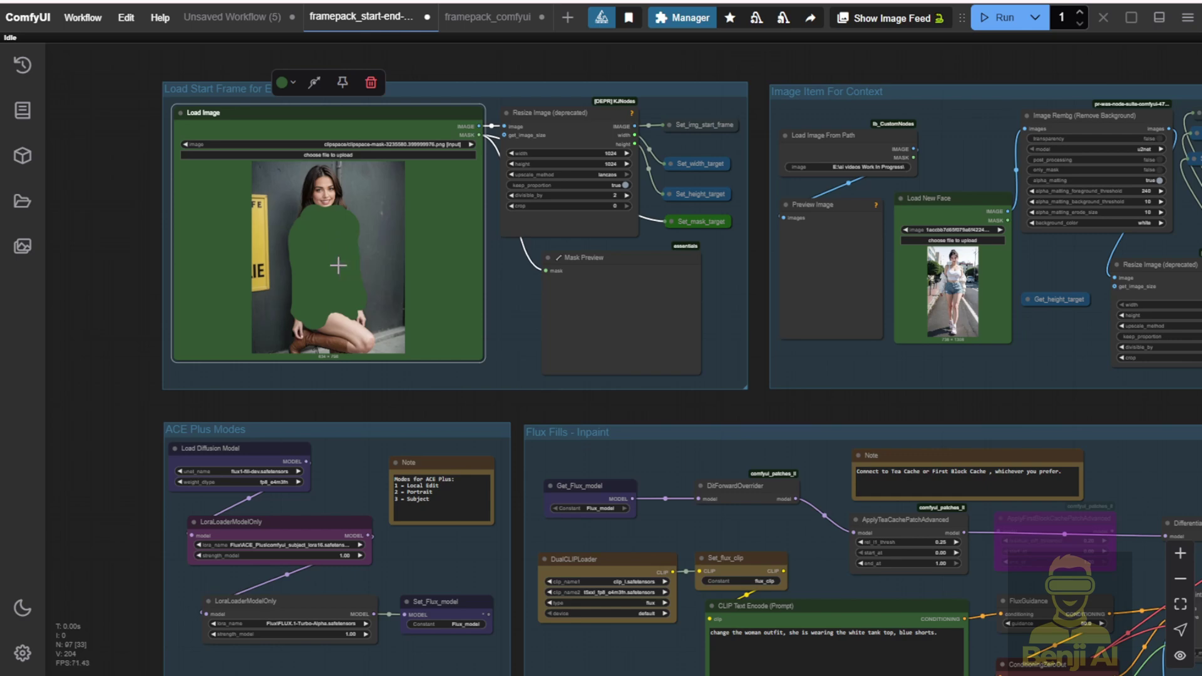
scroll(215, 126, up, 1)
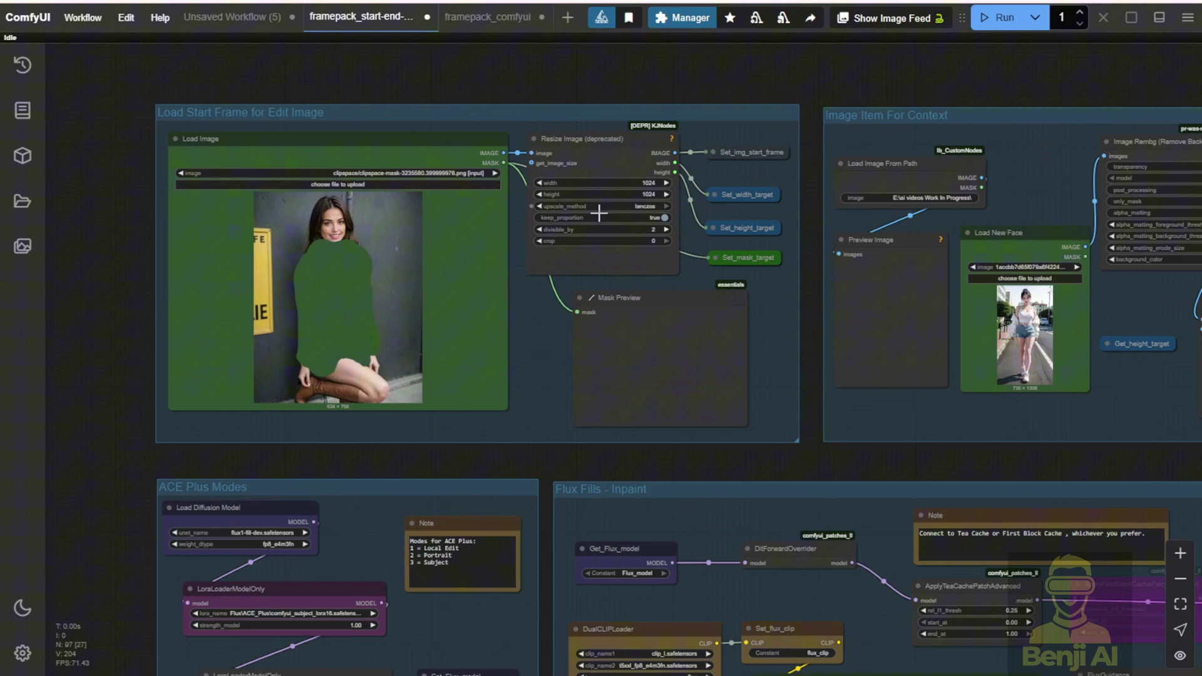
drag(566, 457, 565, 324)
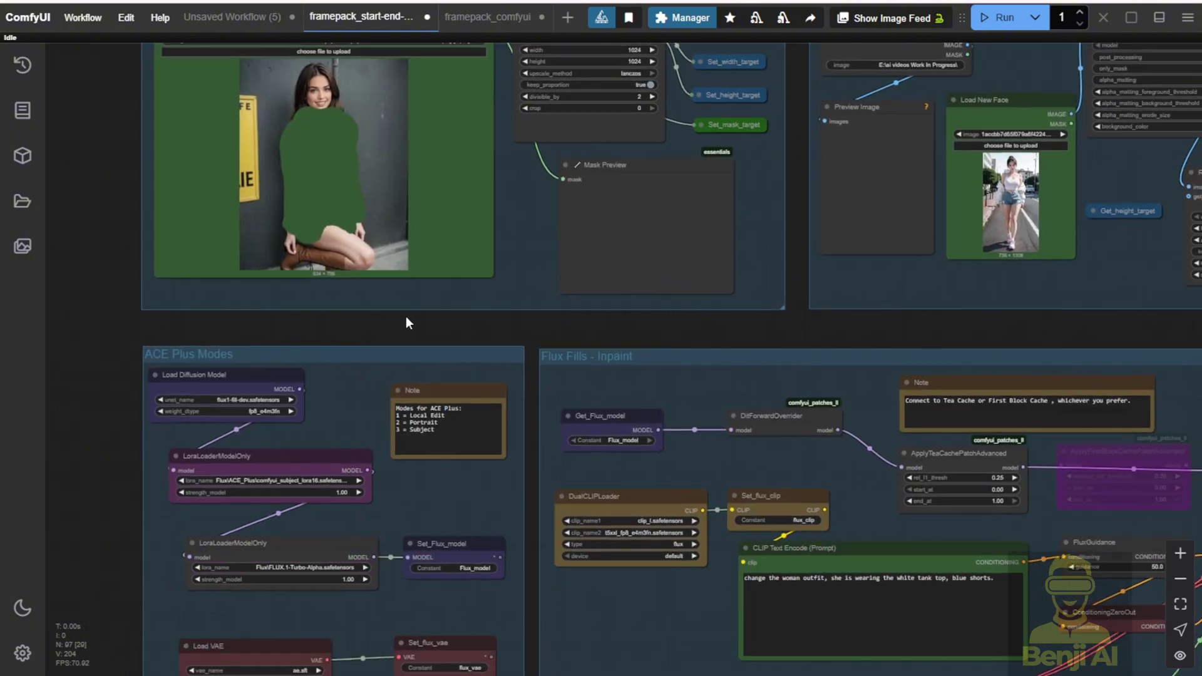
scroll(406, 317, down, 3)
scroll(405, 316, up, 1)
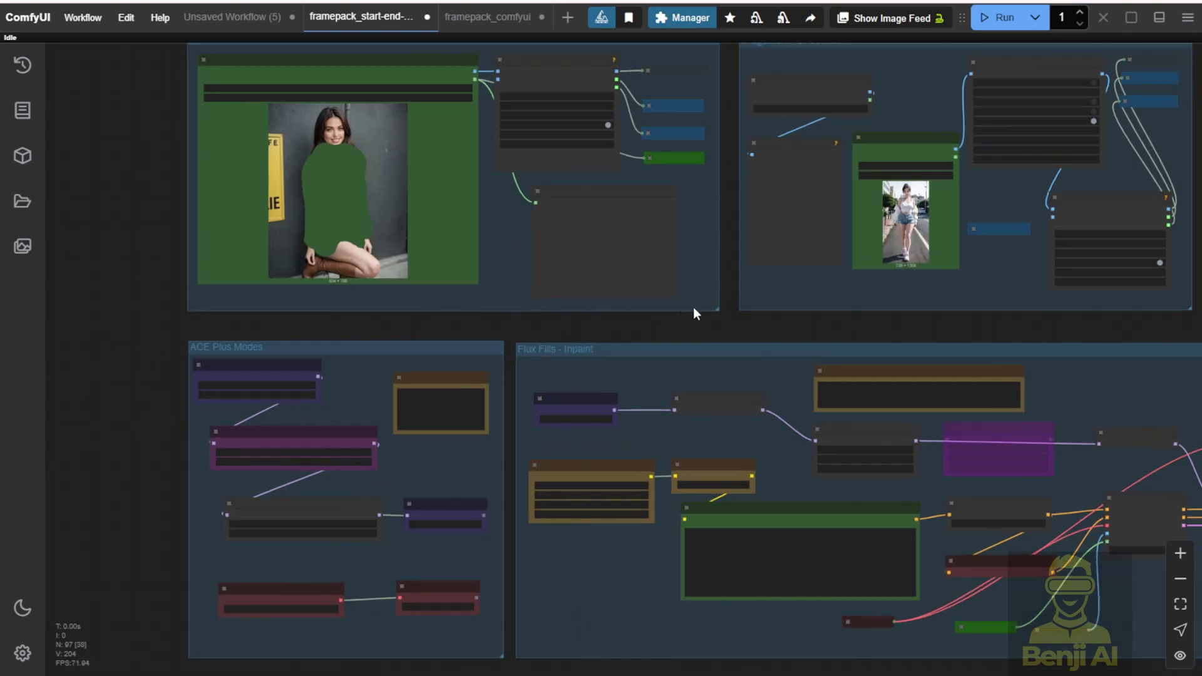
scroll(794, 456, up, 3)
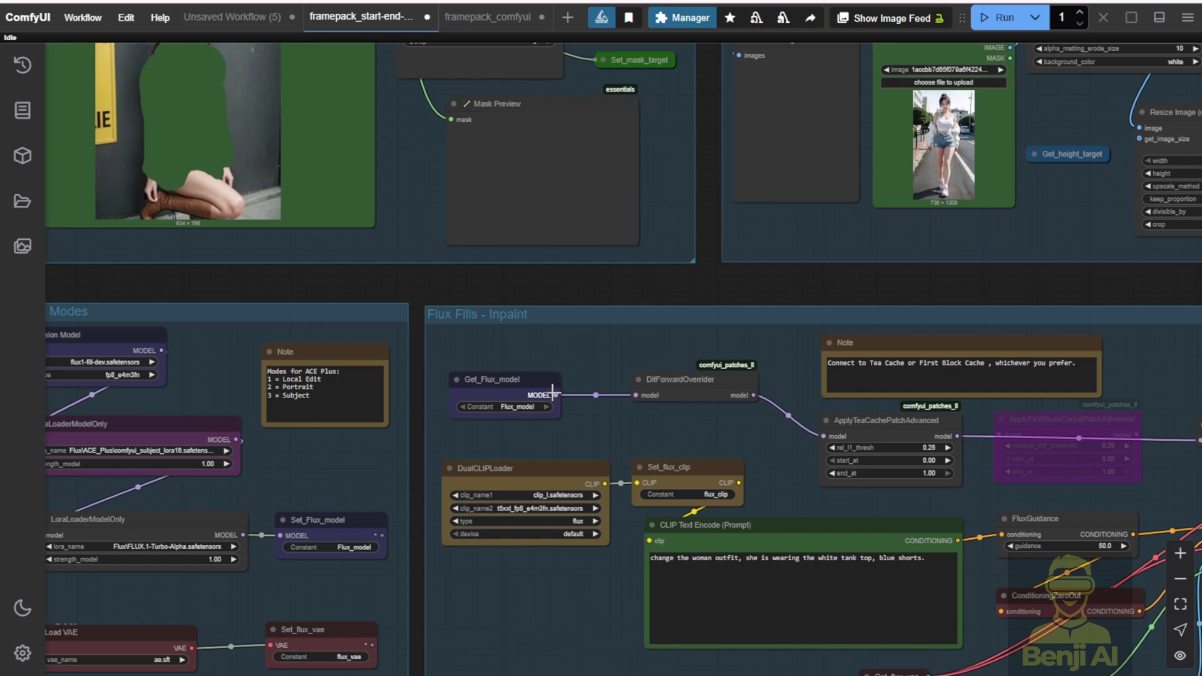
drag(773, 458, 335, 390)
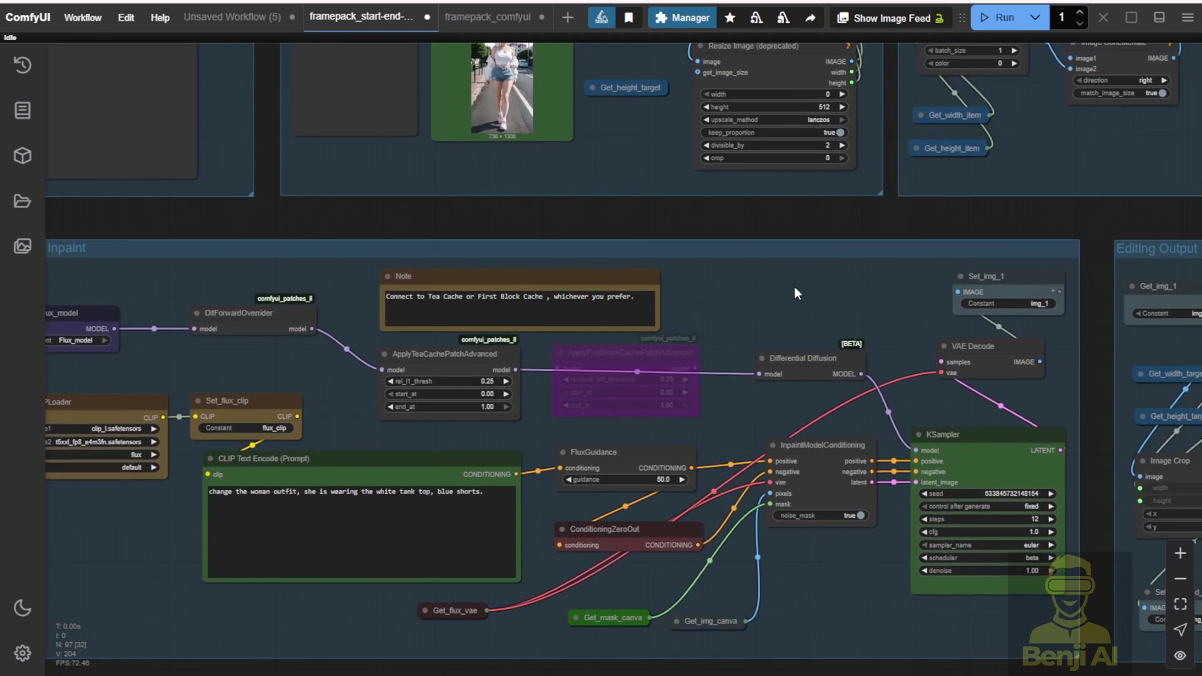
scroll(795, 286, down, 5)
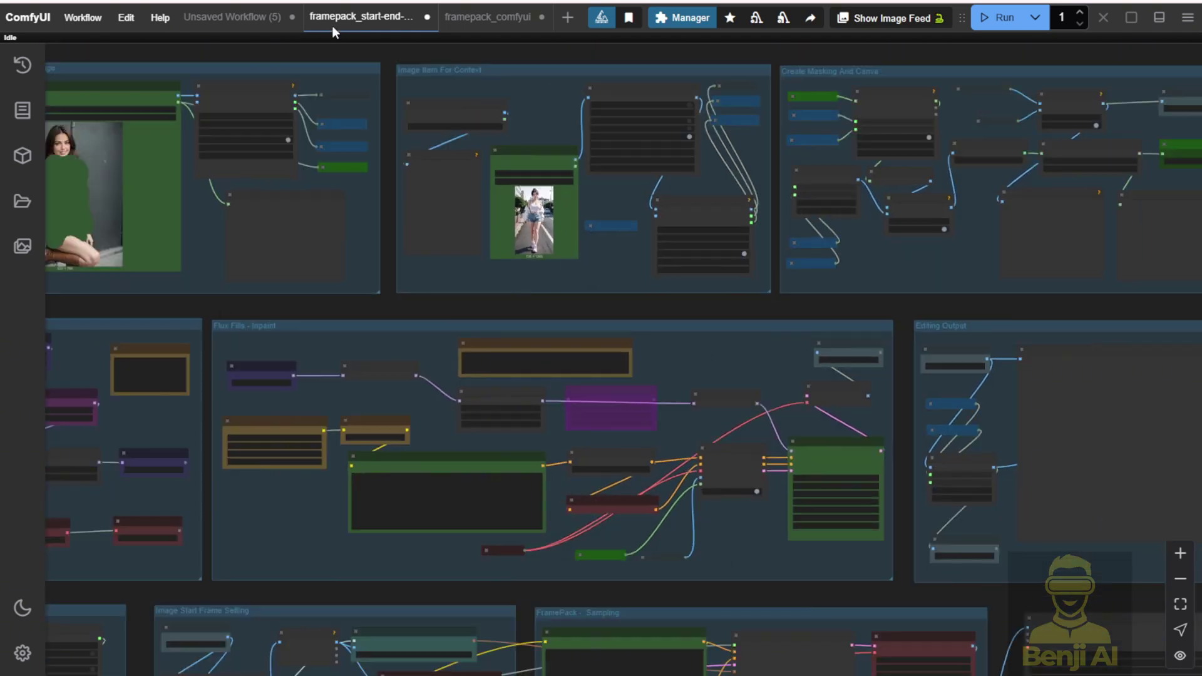
click(628, 17)
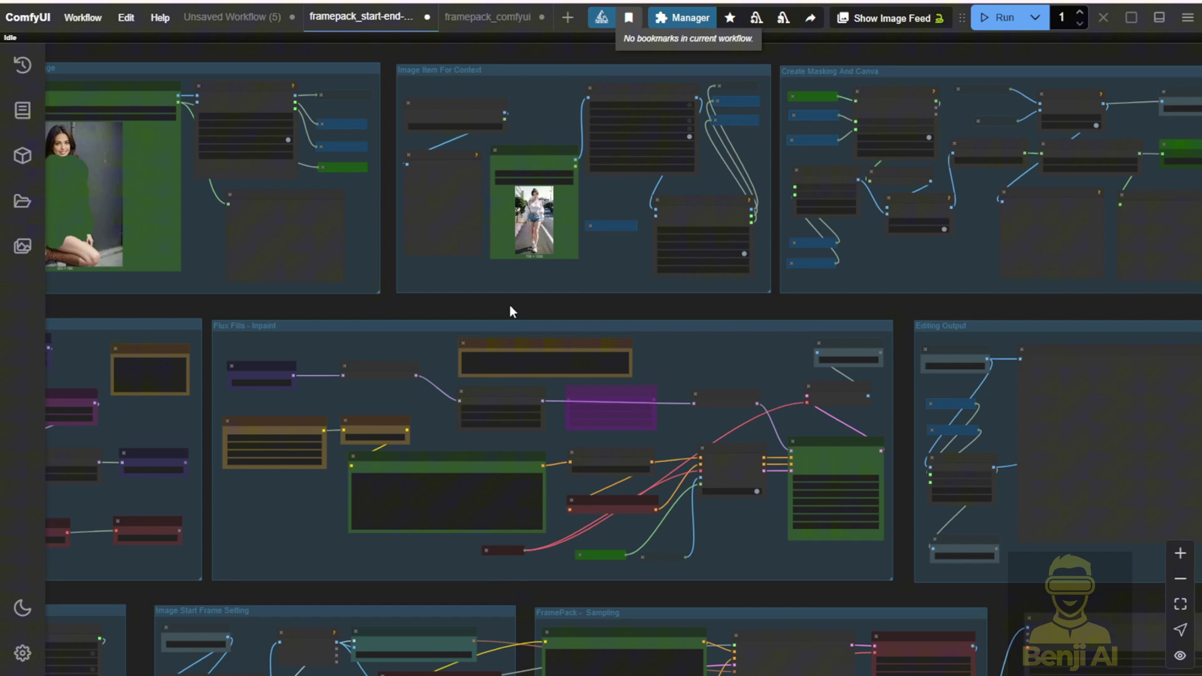
drag(509, 306, 187, 261)
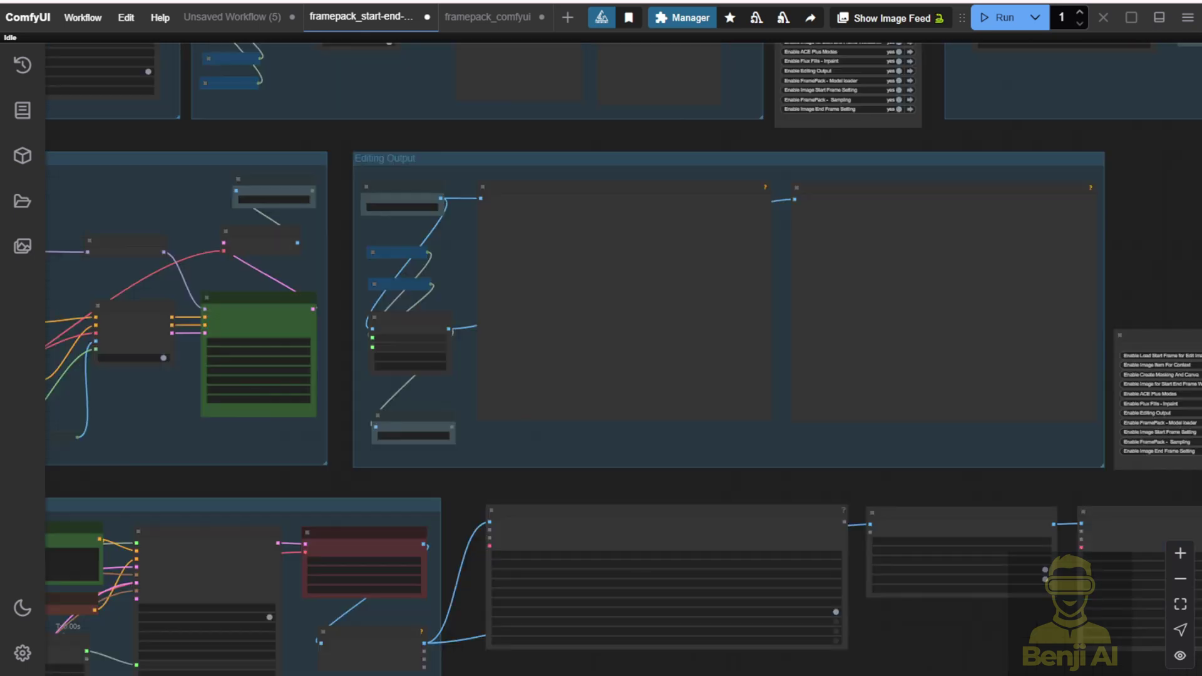
Step: Select the start/end image group's two loader nodes and widen the Set_img_file_startframe node
drag(1169, 164, 853, 443)
scroll(805, 162, up, 4)
scroll(712, 126, up, 3)
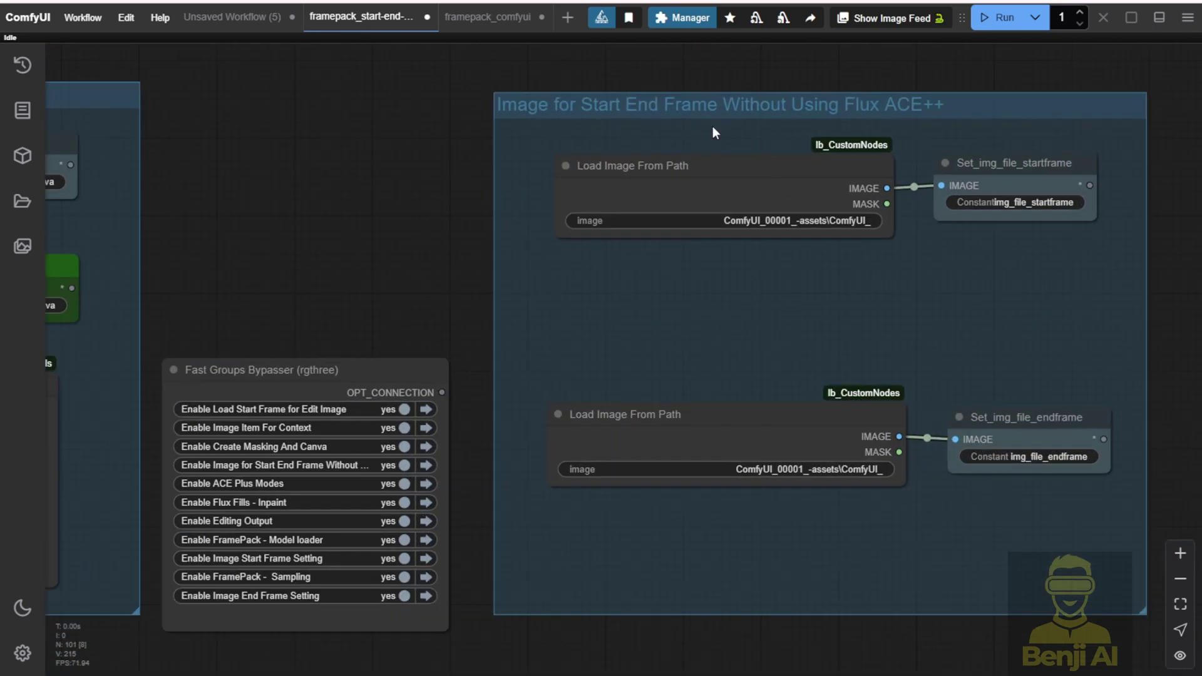
click(727, 107)
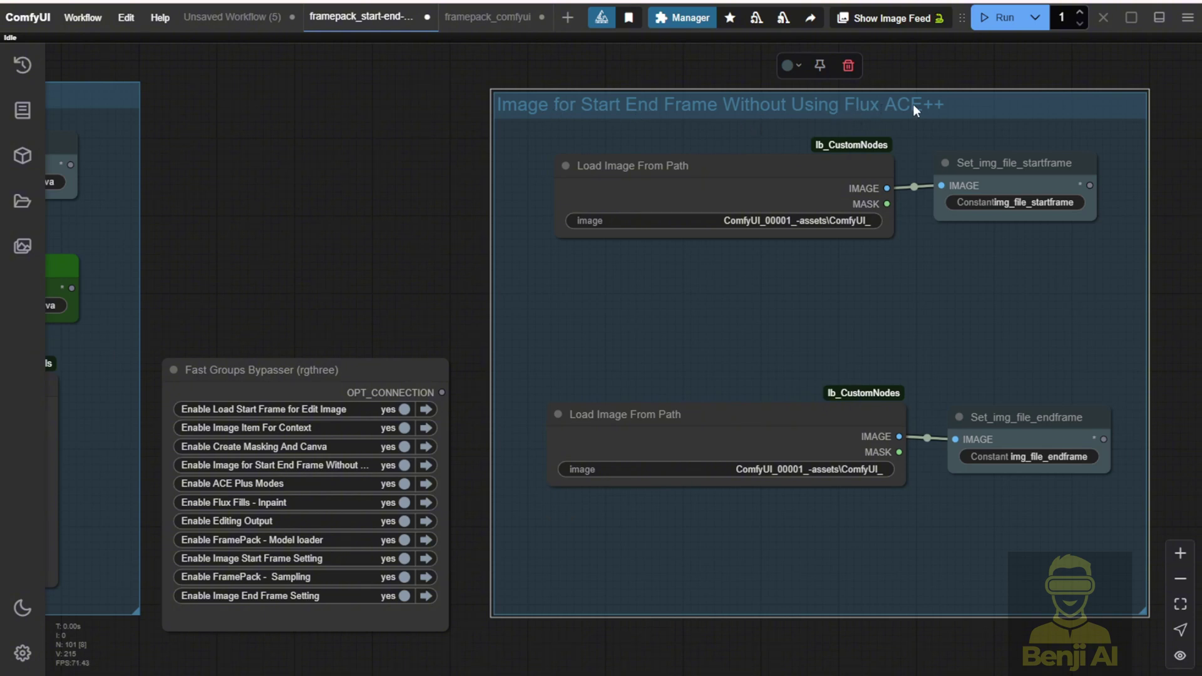
click(704, 197)
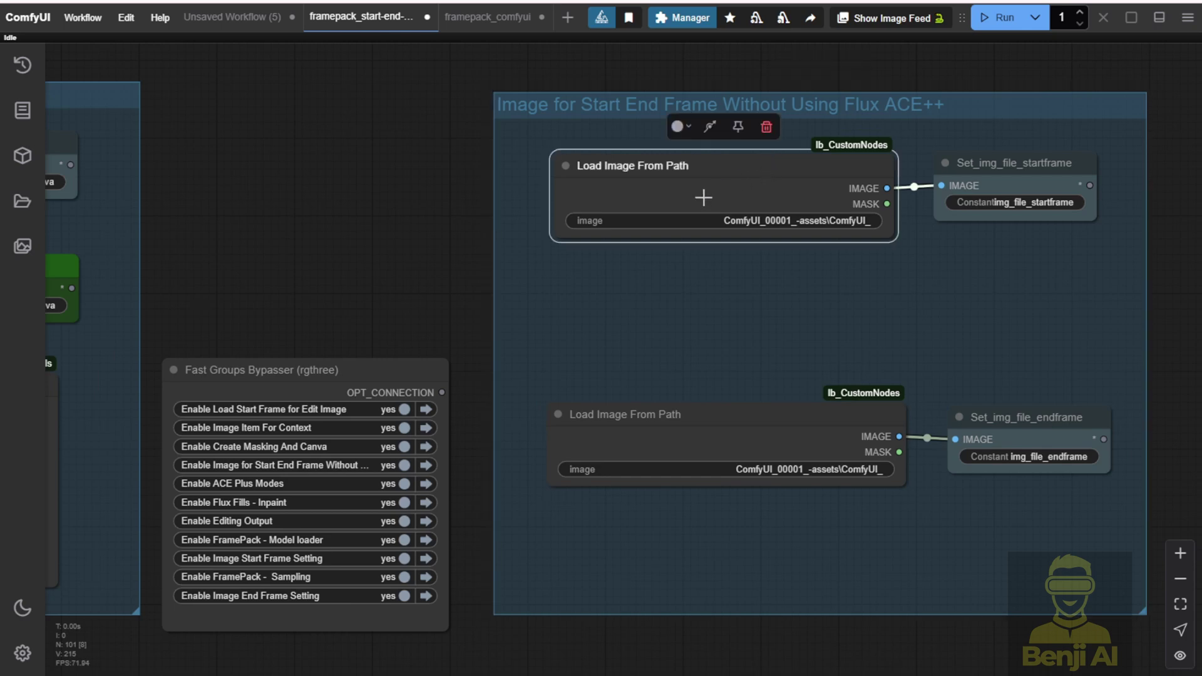
click(748, 429)
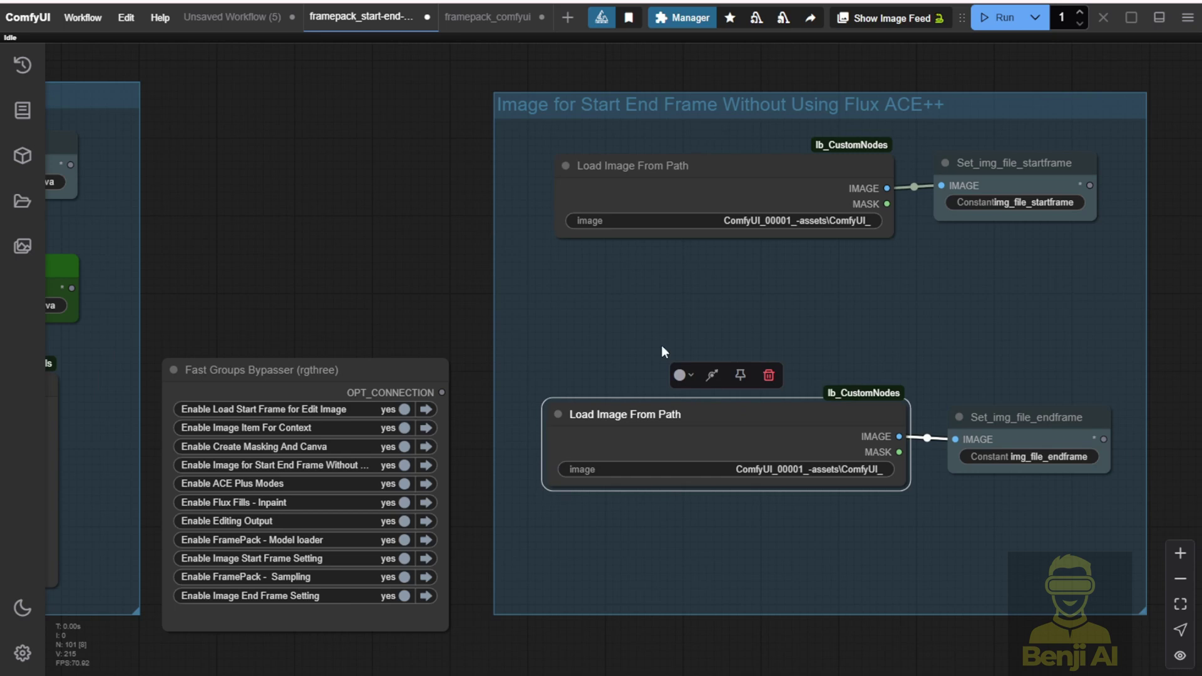
drag(1096, 218, 736, 320)
scroll(748, 291, up, 7)
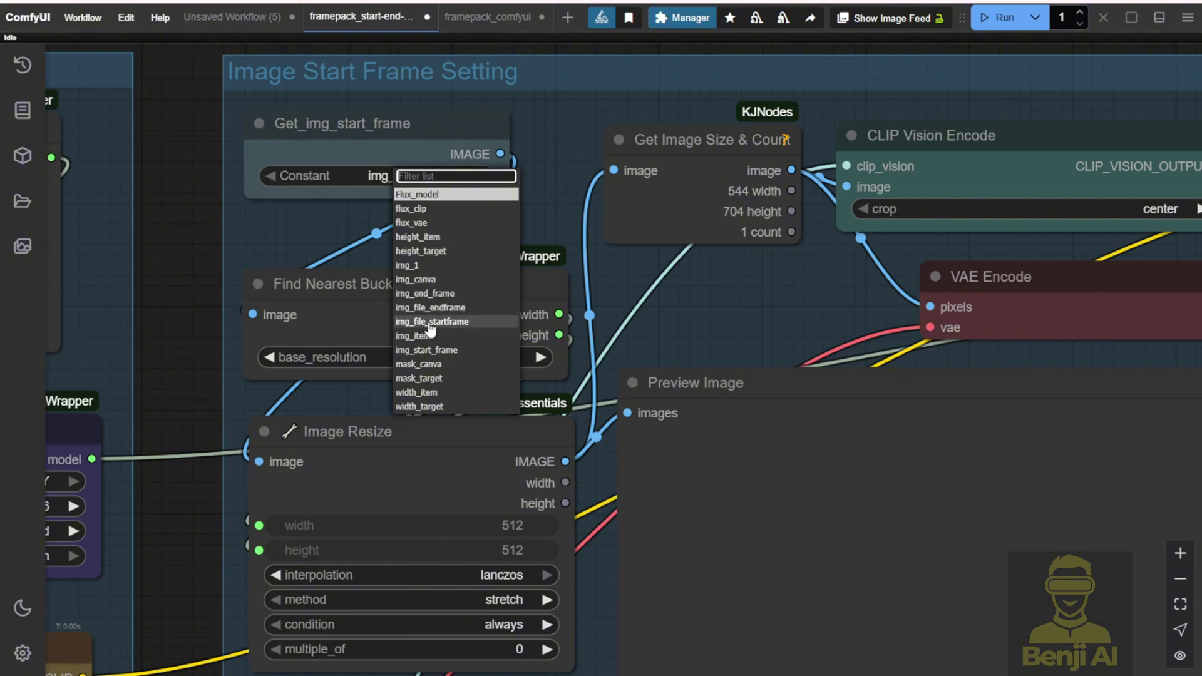
Step: Confirm img_file_startframe as the start-frame source and resize its Get node to fit the name
key(Escape)
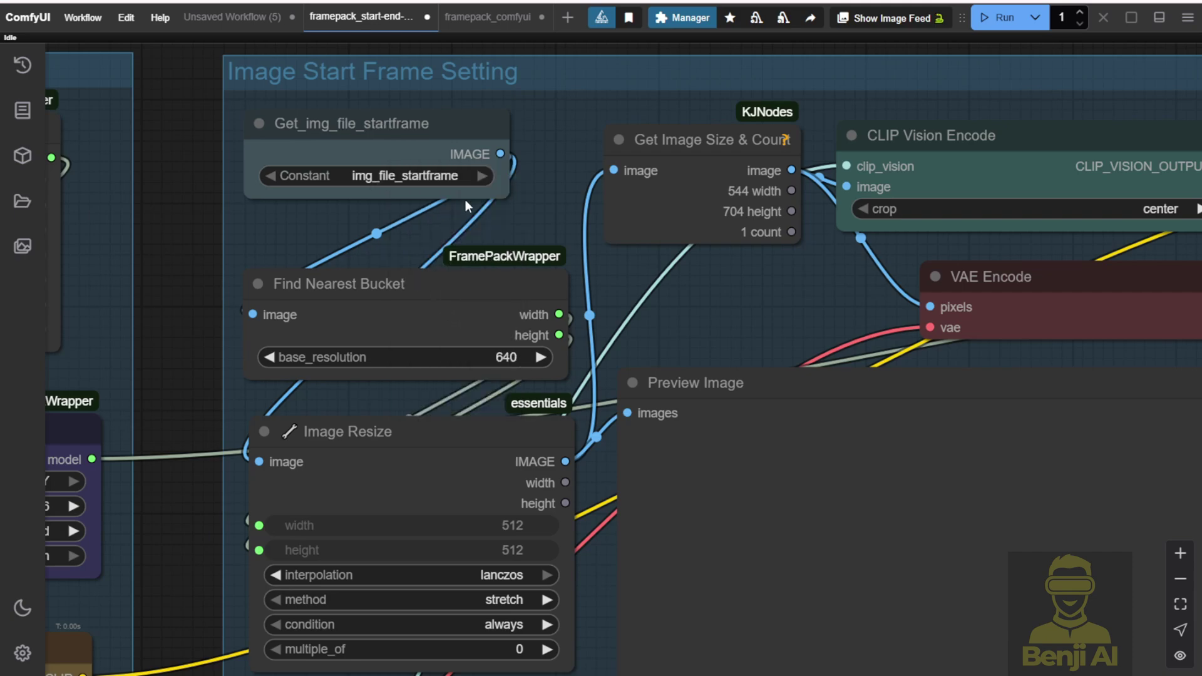
mouse_move(505, 191)
mouse_down()
mouse_move(557, 191)
mouse_move(526, 189)
mouse_up()
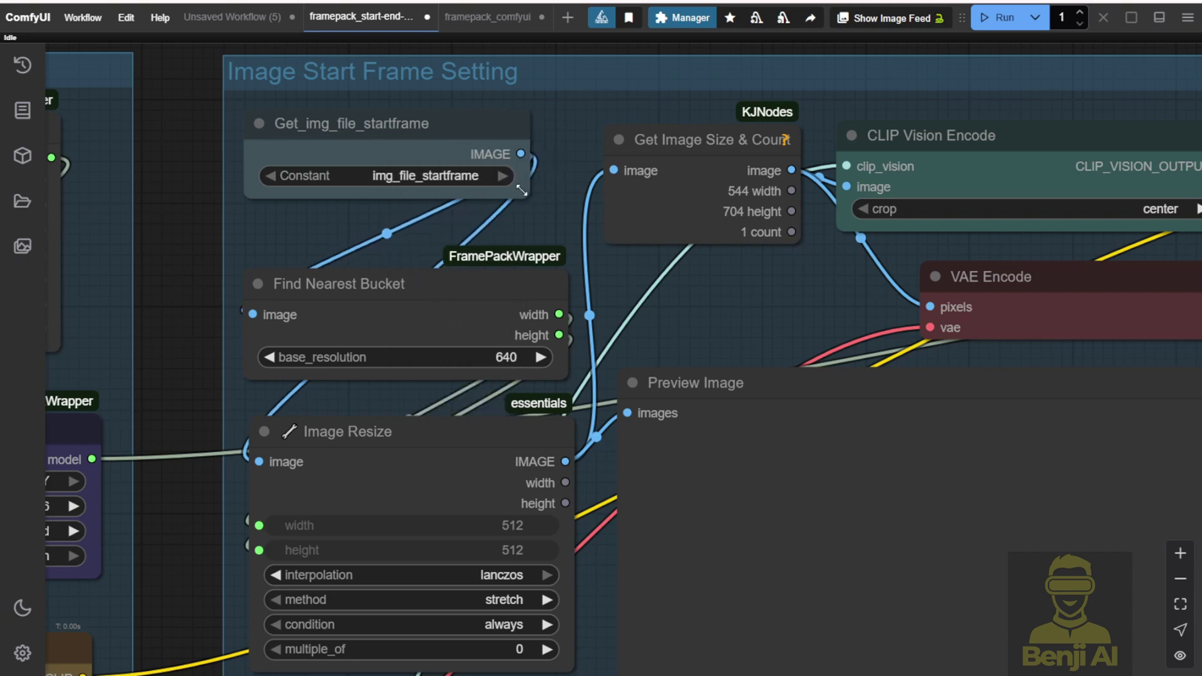
scroll(164, 406, down, 5)
Step: Switch the Get_img_end_frame node's constant to img_file_endframe
drag(168, 494, 260, 223)
scroll(420, 292, up, 3)
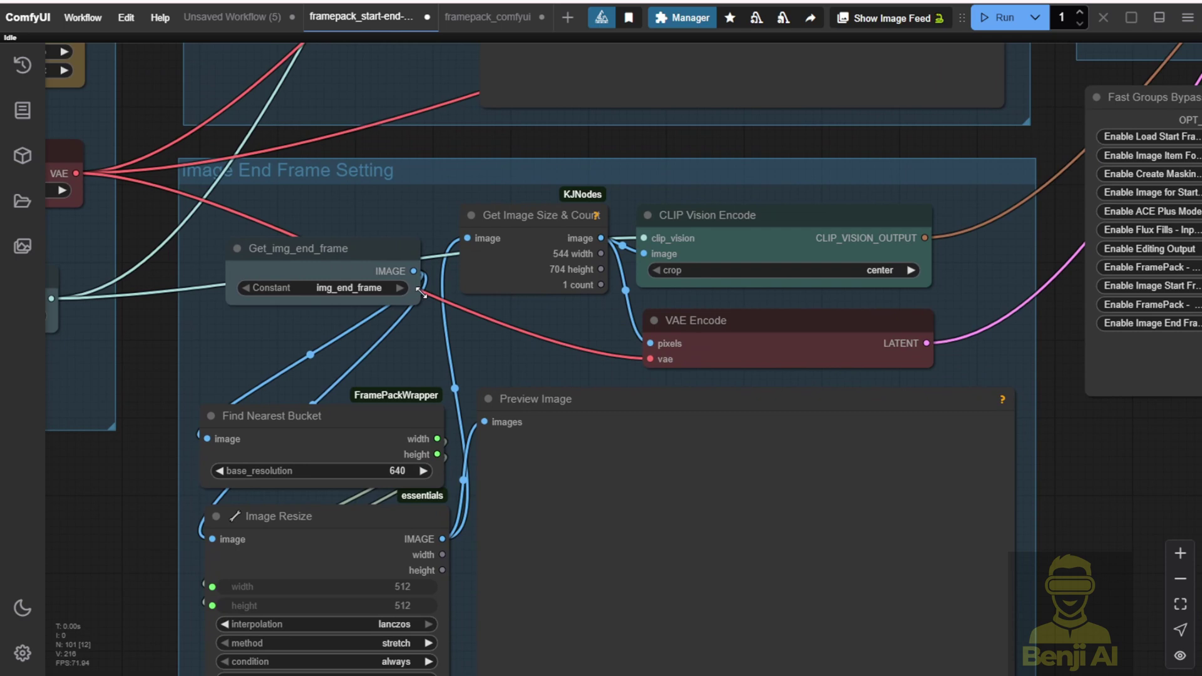
click(310, 295)
scroll(310, 295, up, 3)
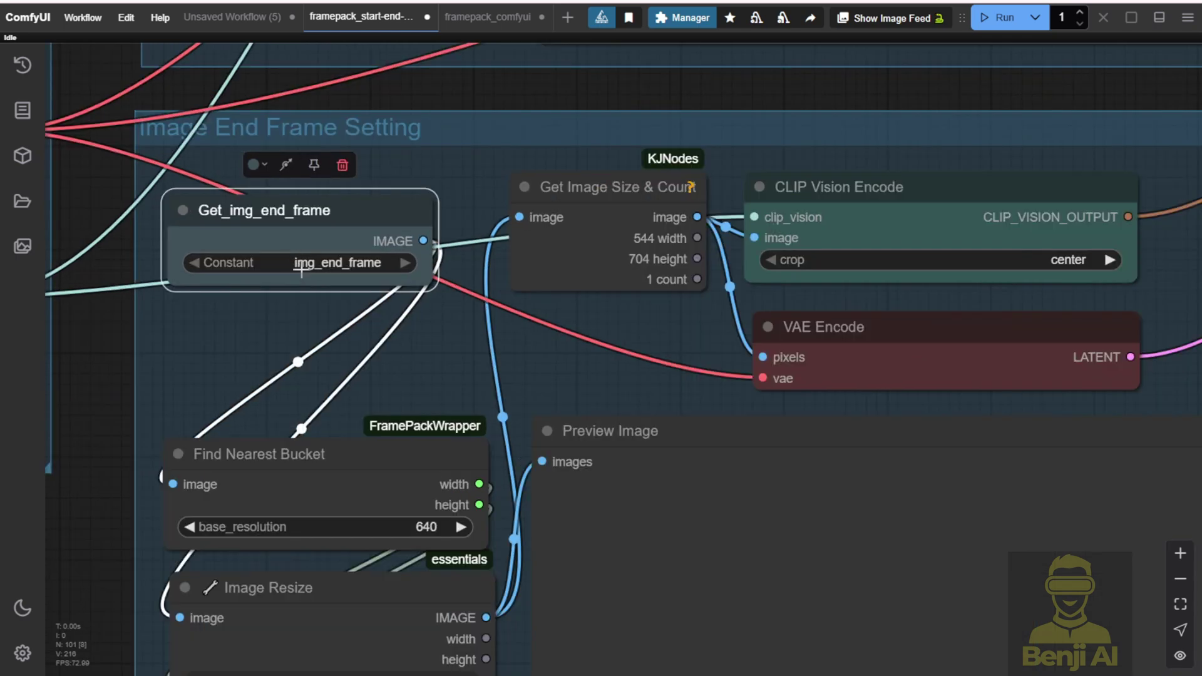
click(345, 262)
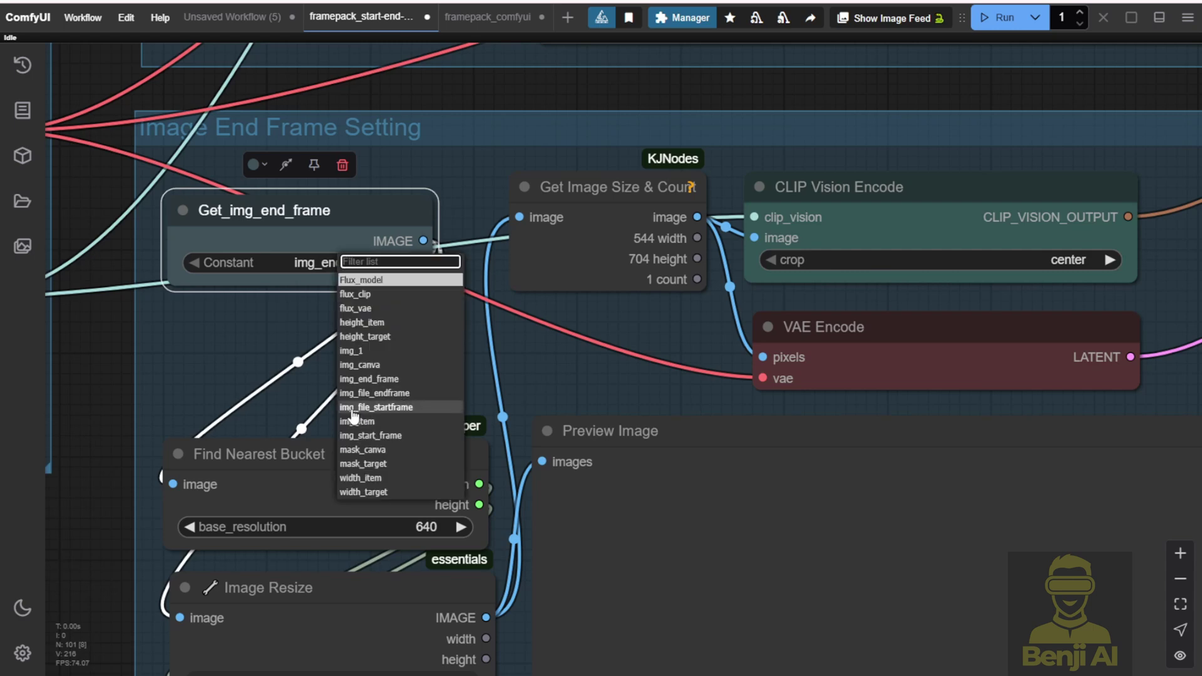
click(383, 394)
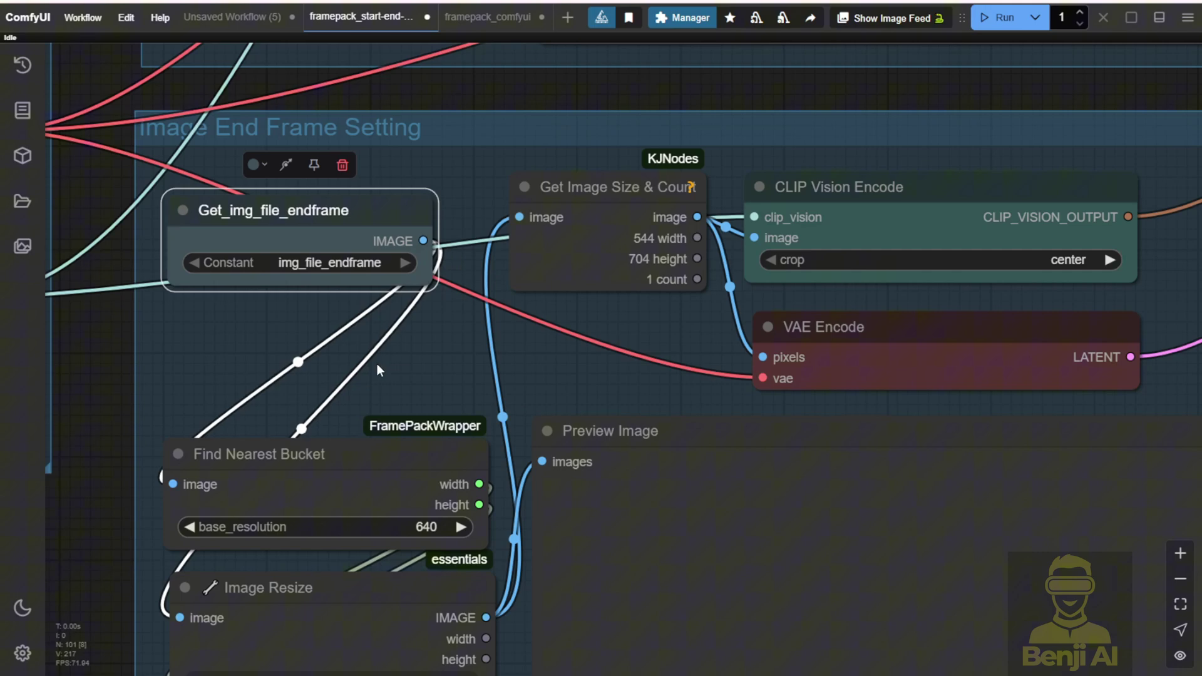
scroll(319, 266, up, 5)
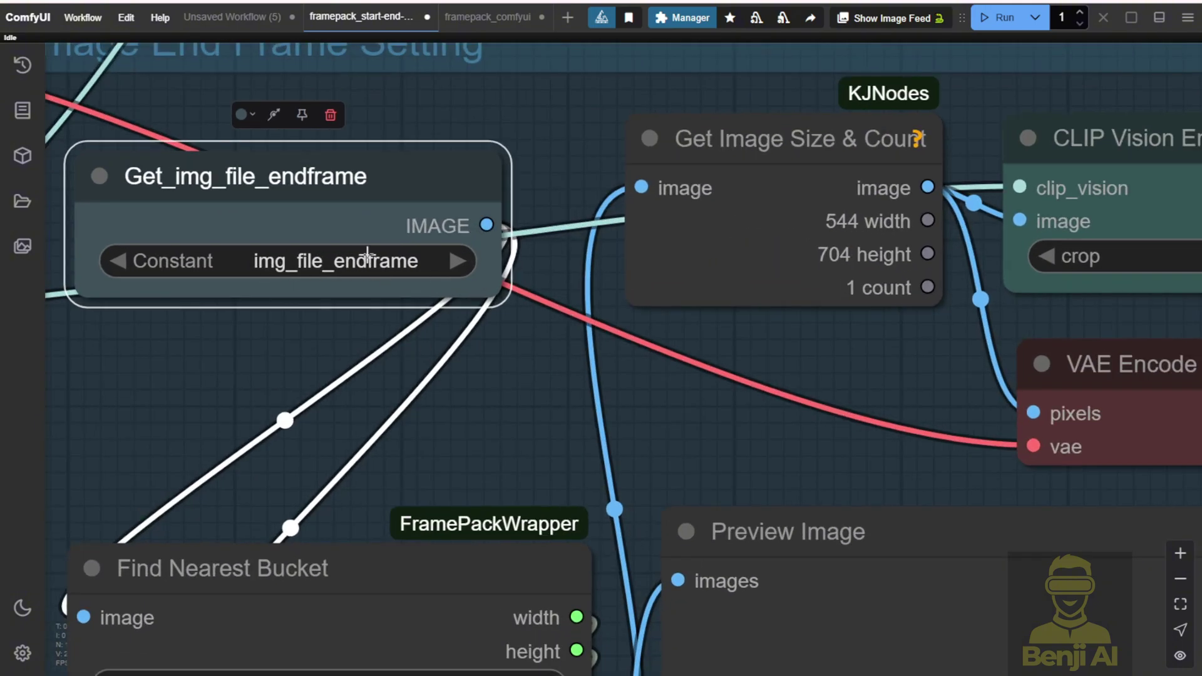
scroll(368, 253, down, 5)
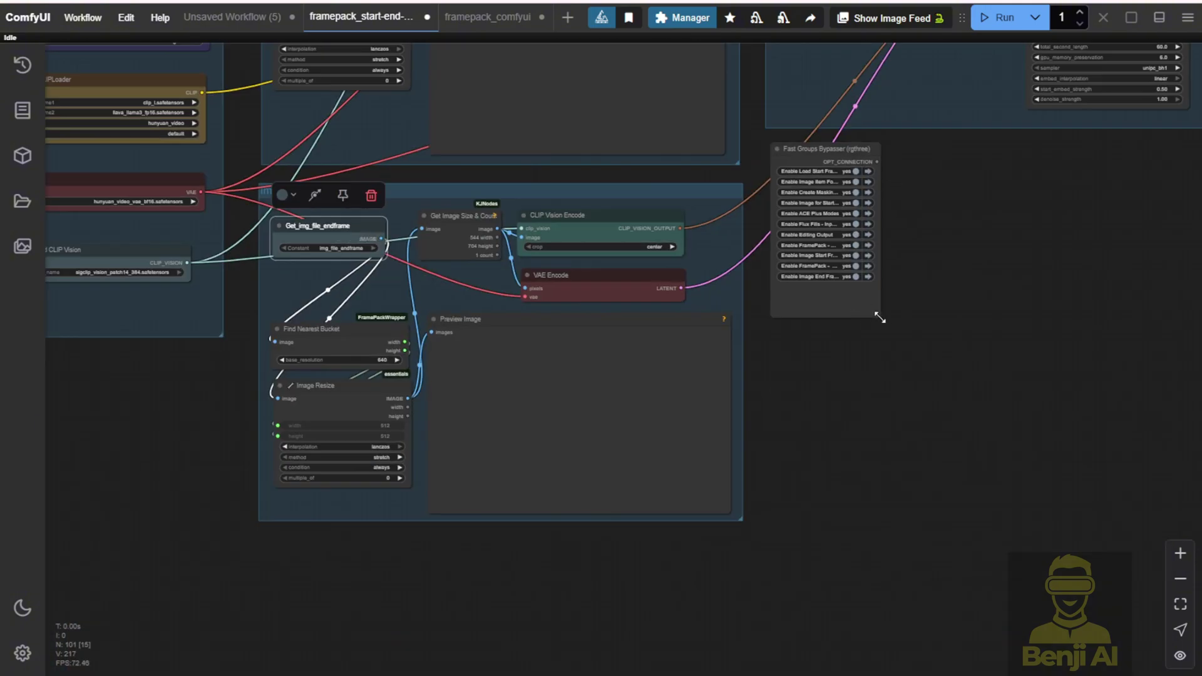
Step: Resize the Fast Groups Bypasser node and switch its first seven Flux groups to no
drag(877, 313, 877, 287)
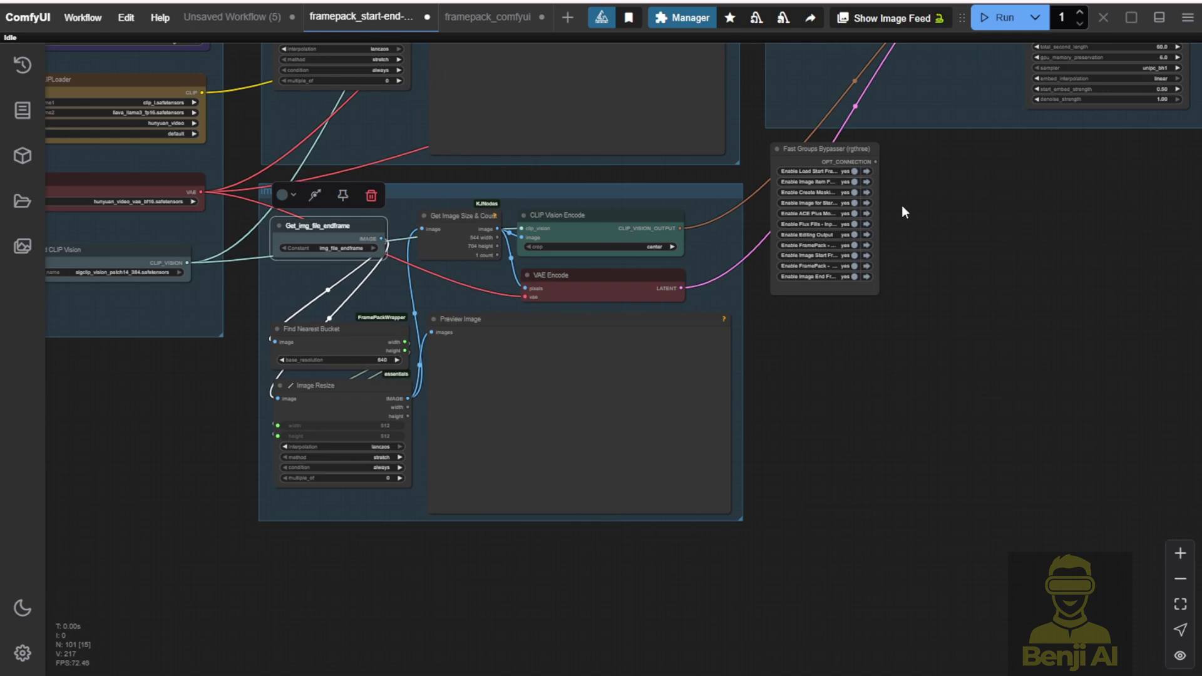
drag(901, 212, 896, 313)
scroll(891, 303, up, 8)
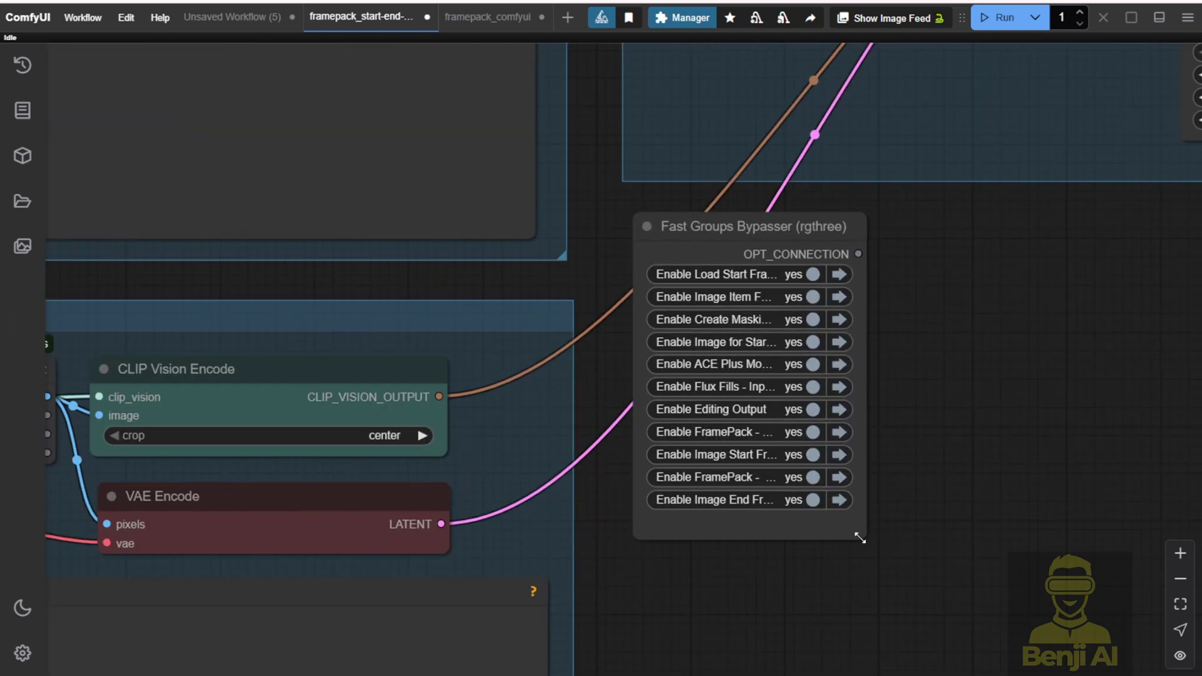
drag(859, 537, 958, 526)
scroll(870, 363, up, 5)
drag(806, 214, 723, 462)
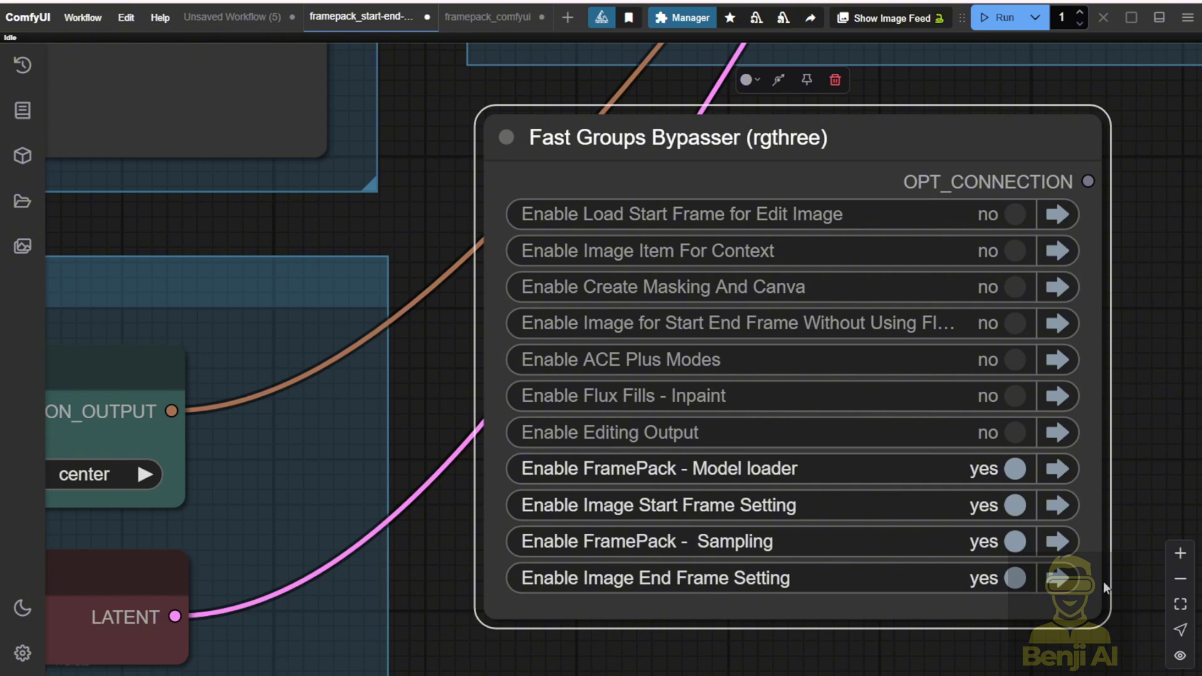
Step: Enable the Image for Start End Frame Without Using Flux ACE++ group and jump to it
drag(1101, 617, 1188, 621)
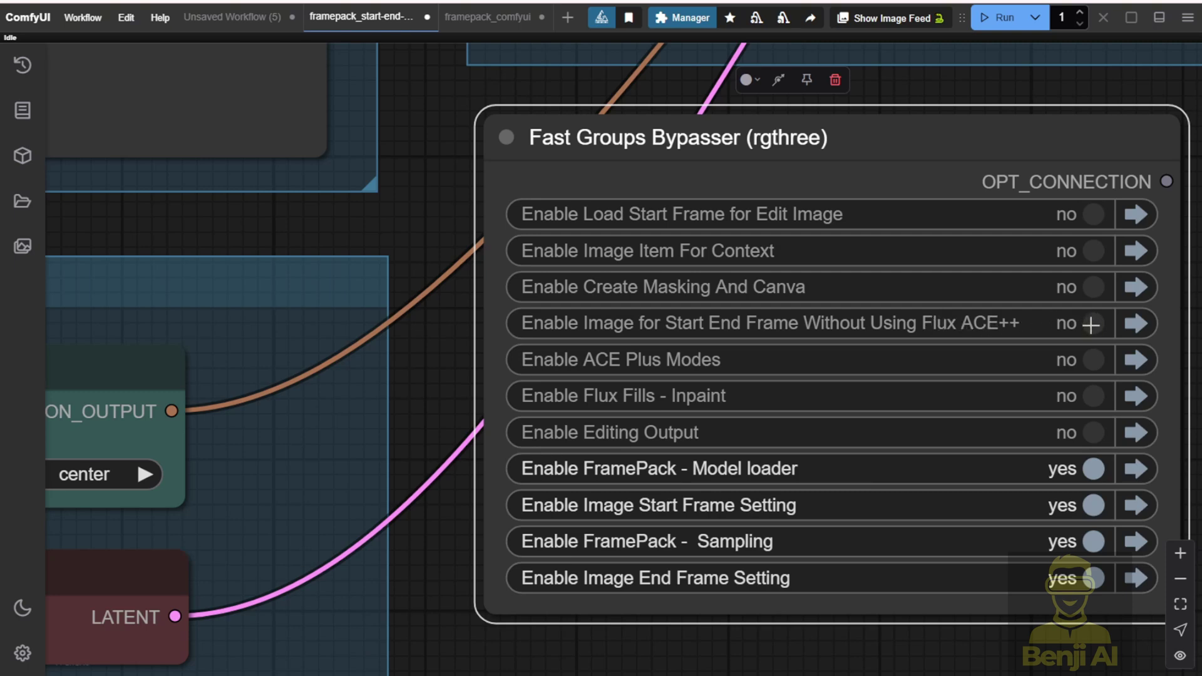
click(1093, 323)
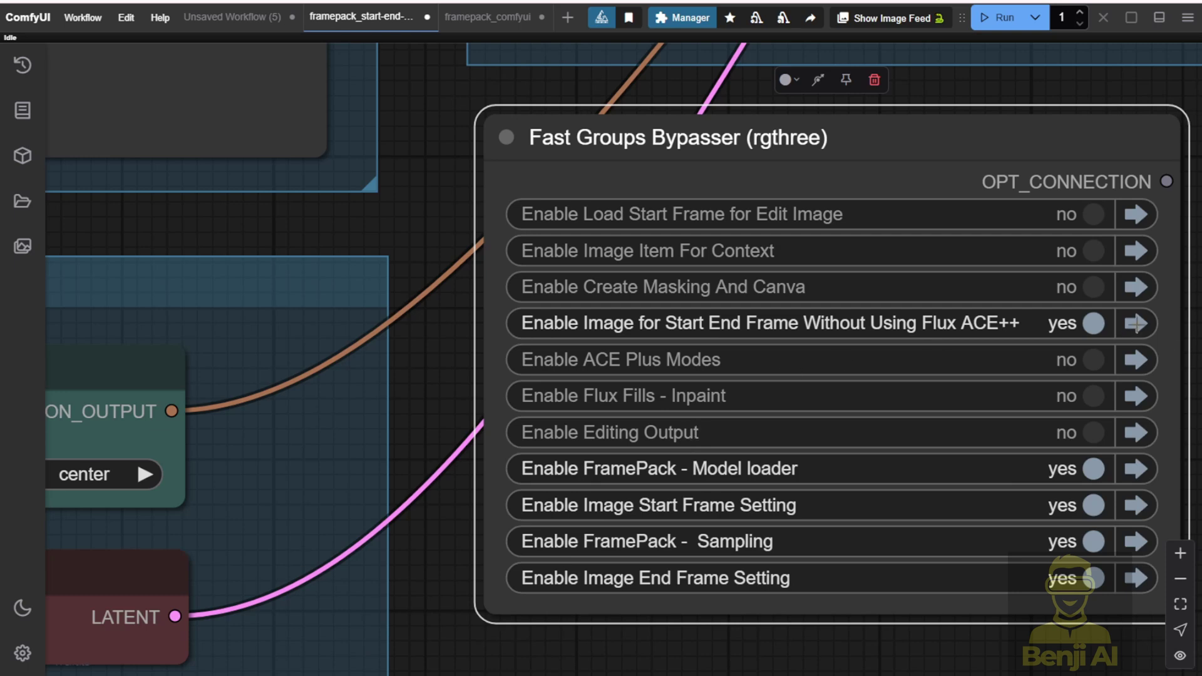
click(1135, 323)
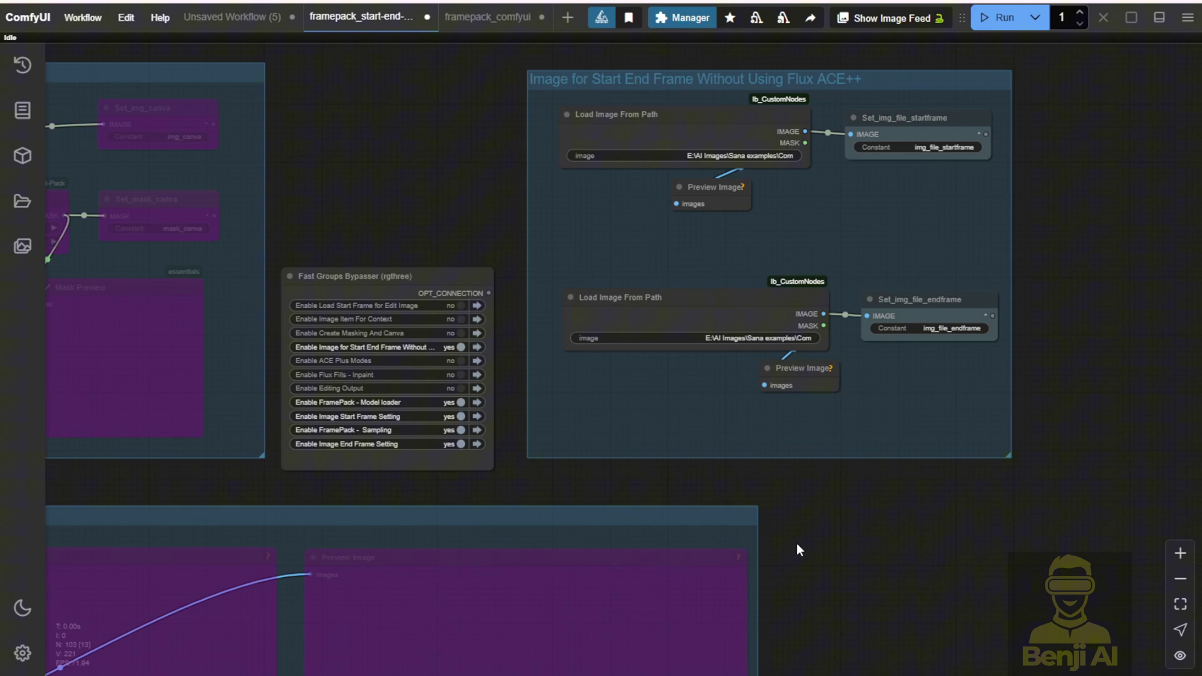
scroll(839, 573, down, 3)
drag(477, 285, 1015, 64)
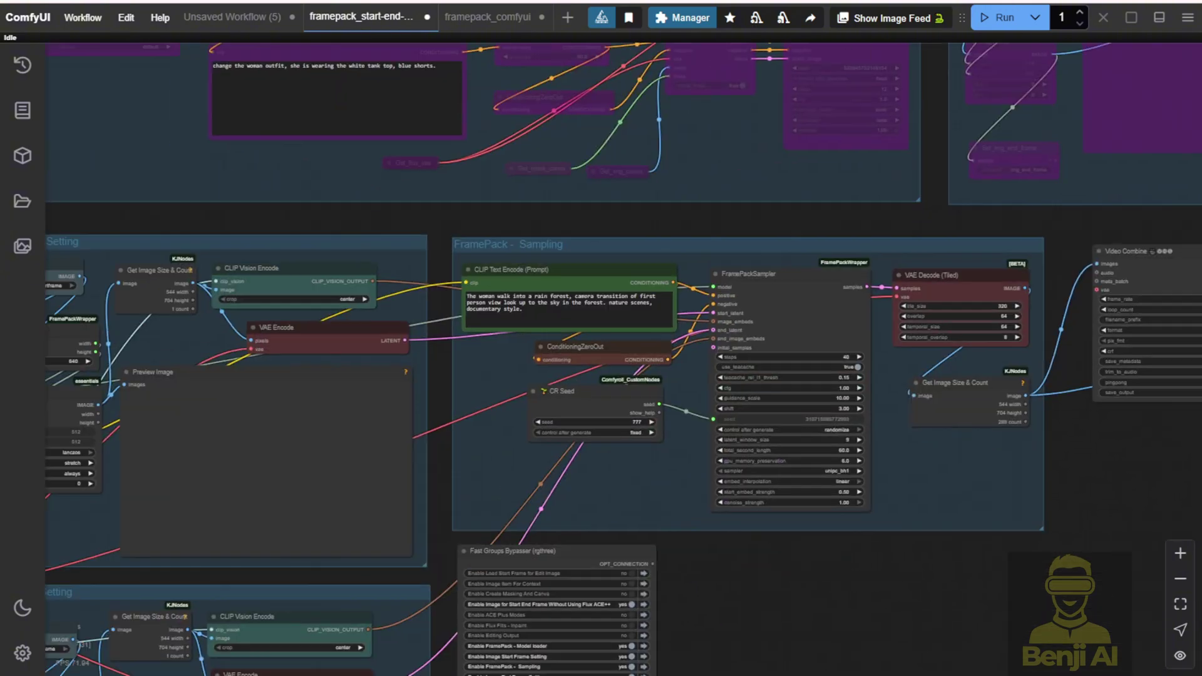
drag(827, 407, 817, 360)
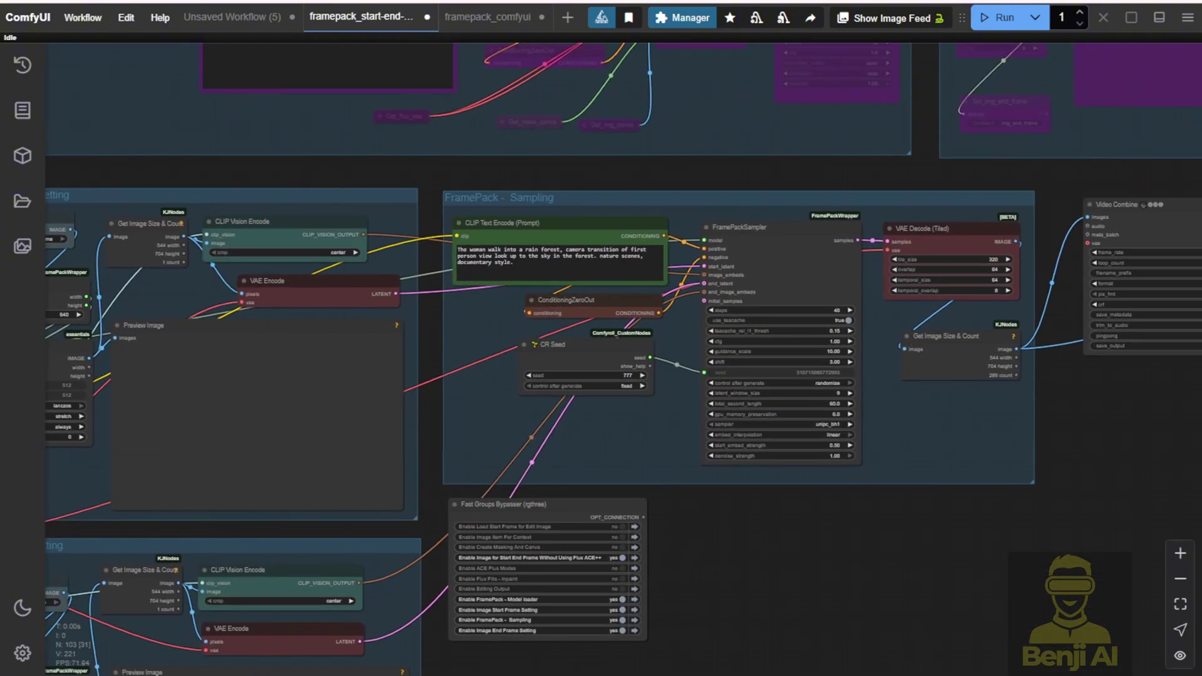
scroll(817, 369, up, 2)
scroll(647, 219, up, 2)
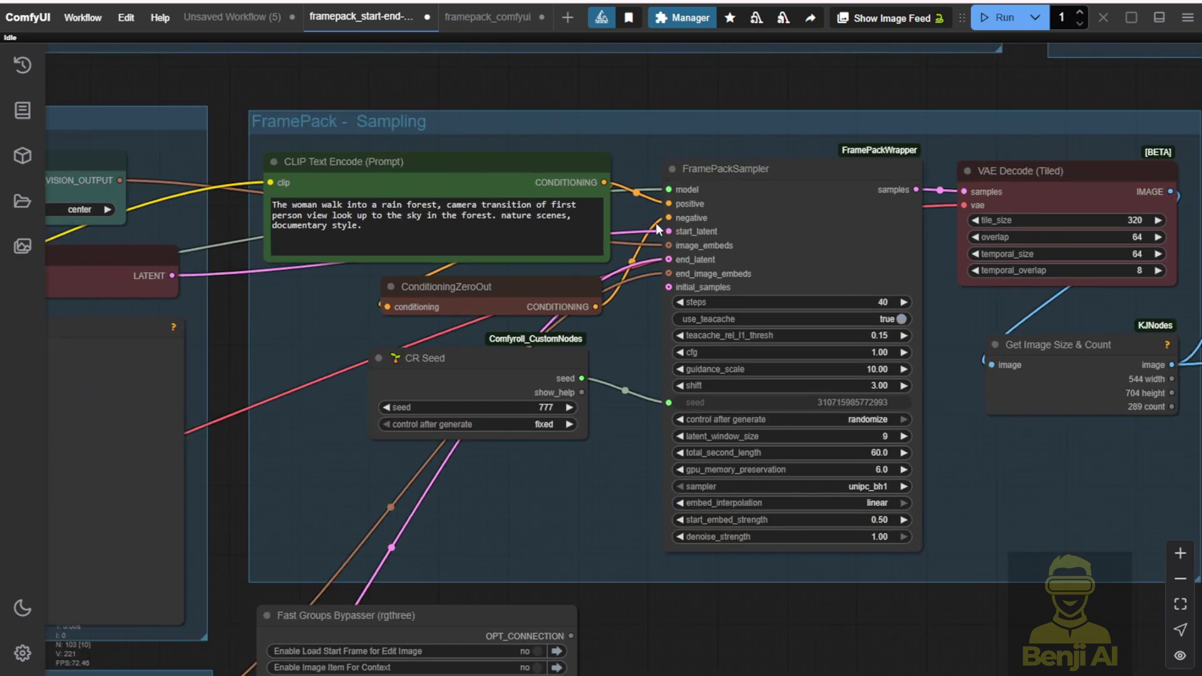
scroll(368, 291, up, 6)
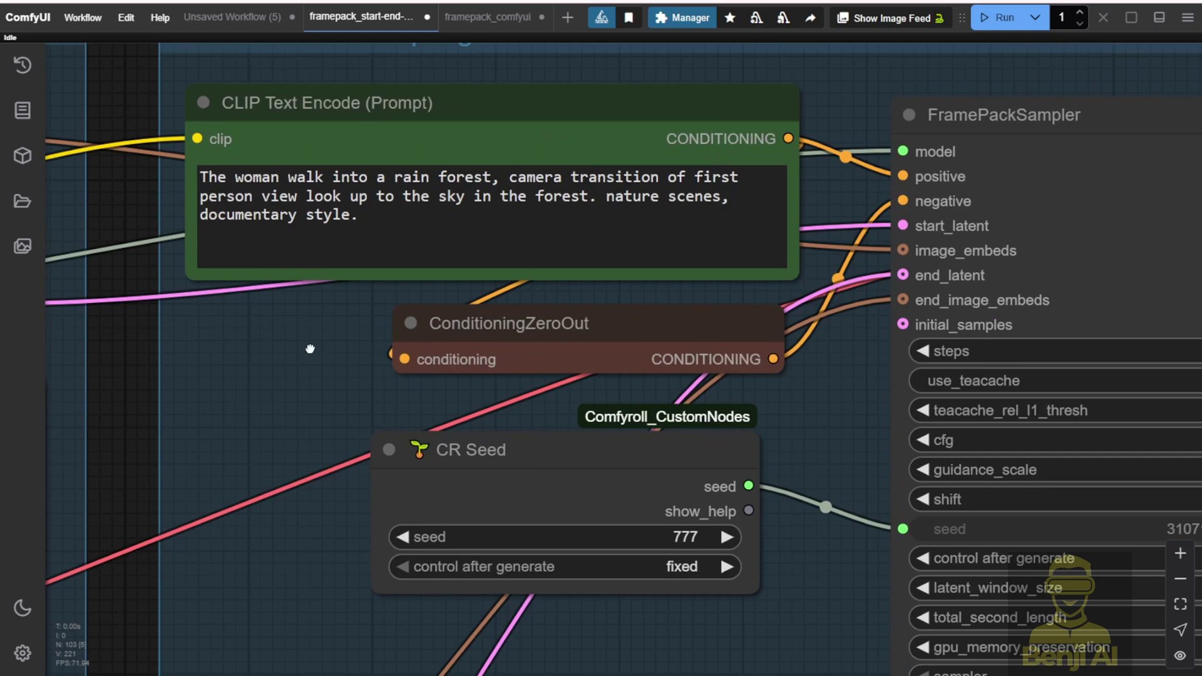
scroll(311, 373, down, 3)
drag(311, 374, 299, 314)
scroll(299, 313, down, 1)
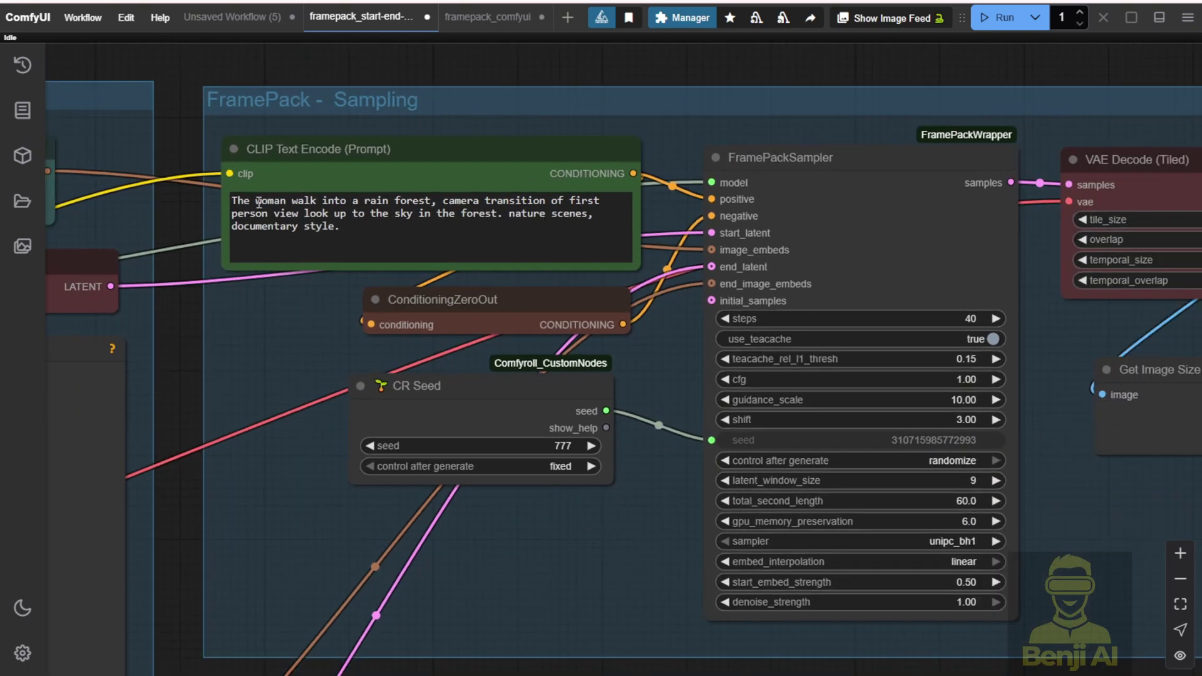
drag(232, 201, 428, 202)
scroll(1089, 330, down, 5)
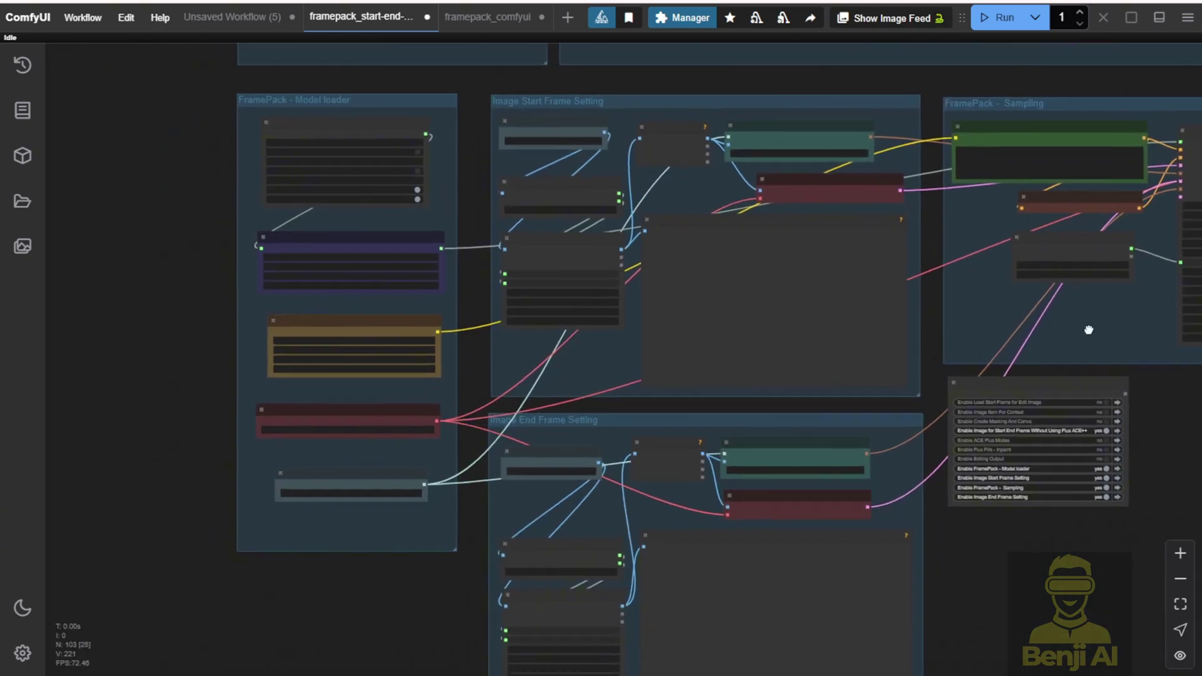
scroll(367, 471, up, 4)
scroll(249, 301, up, 2)
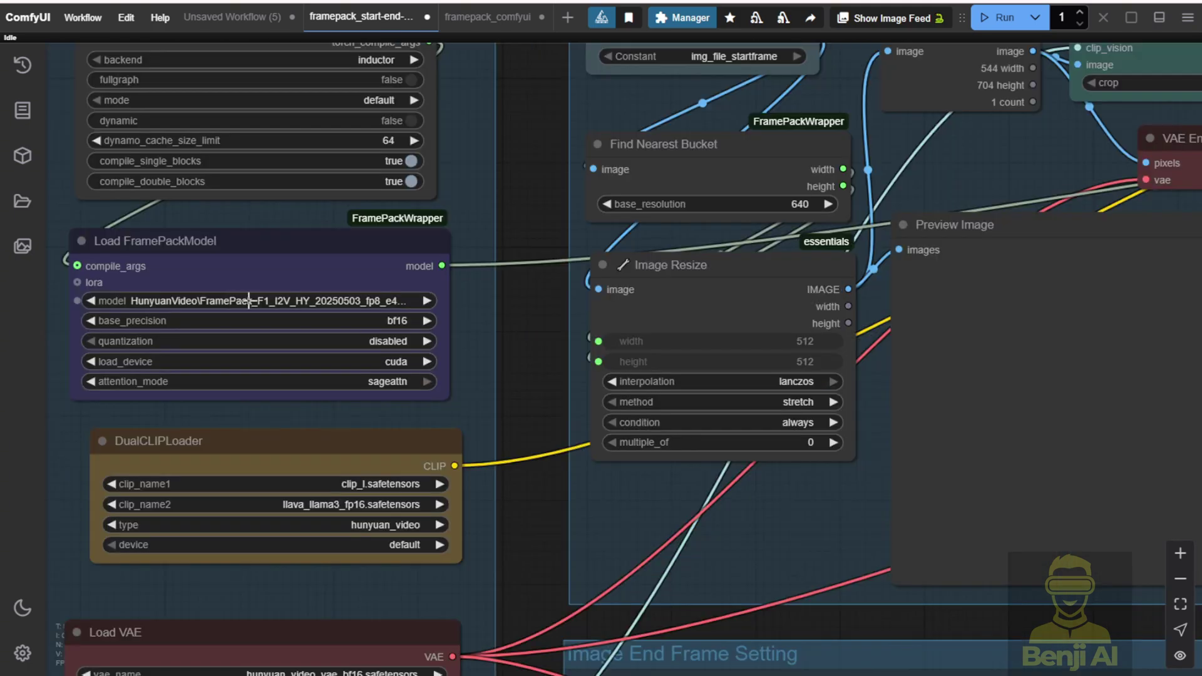
scroll(249, 301, up, 4)
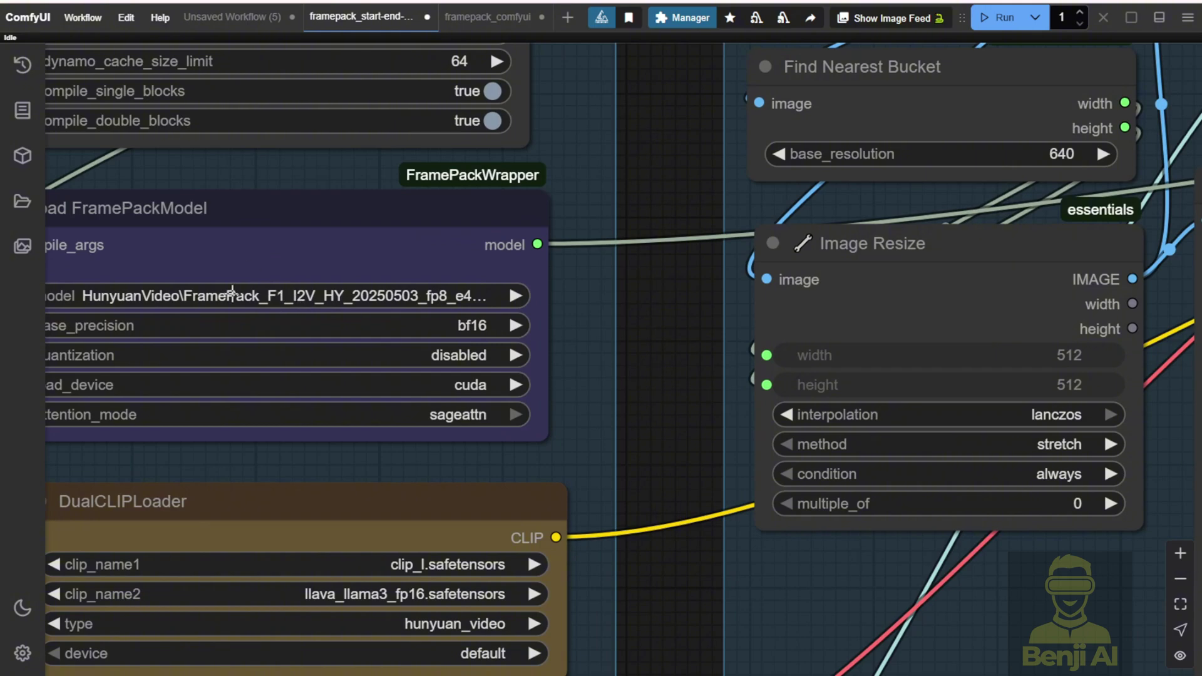
scroll(233, 293, down, 5)
scroll(410, 403, down, 2)
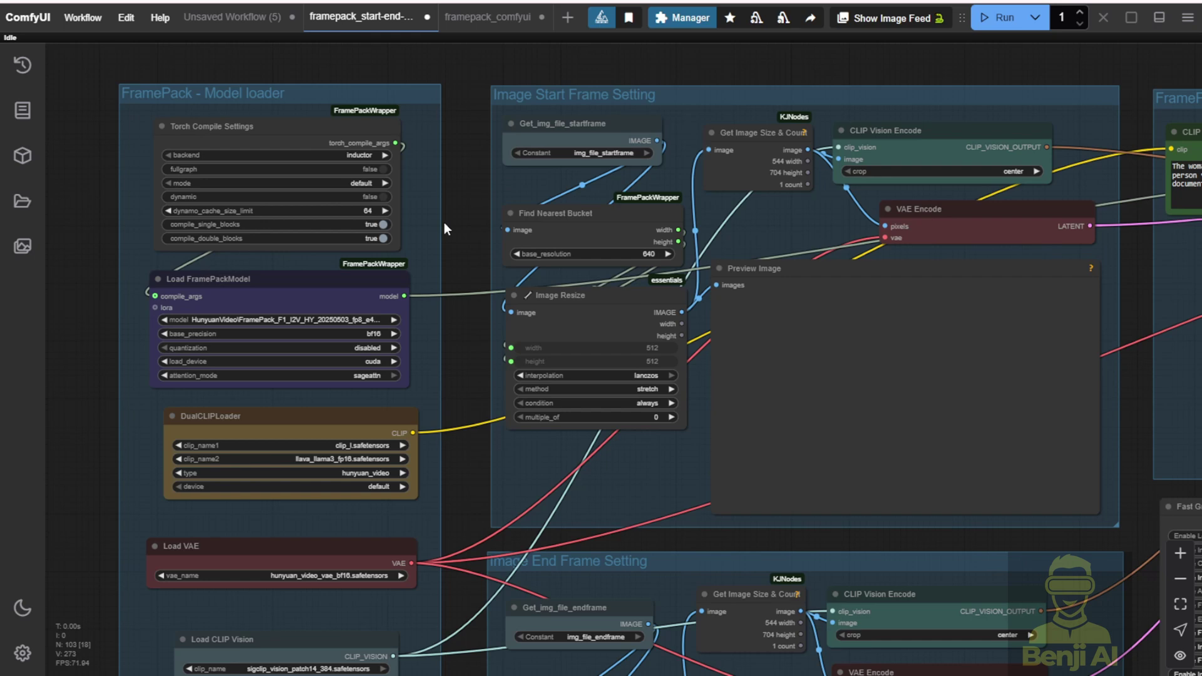
Step: Bring the Start Frame and Sampling groups into view and run the workflow
scroll(444, 223, up, 2)
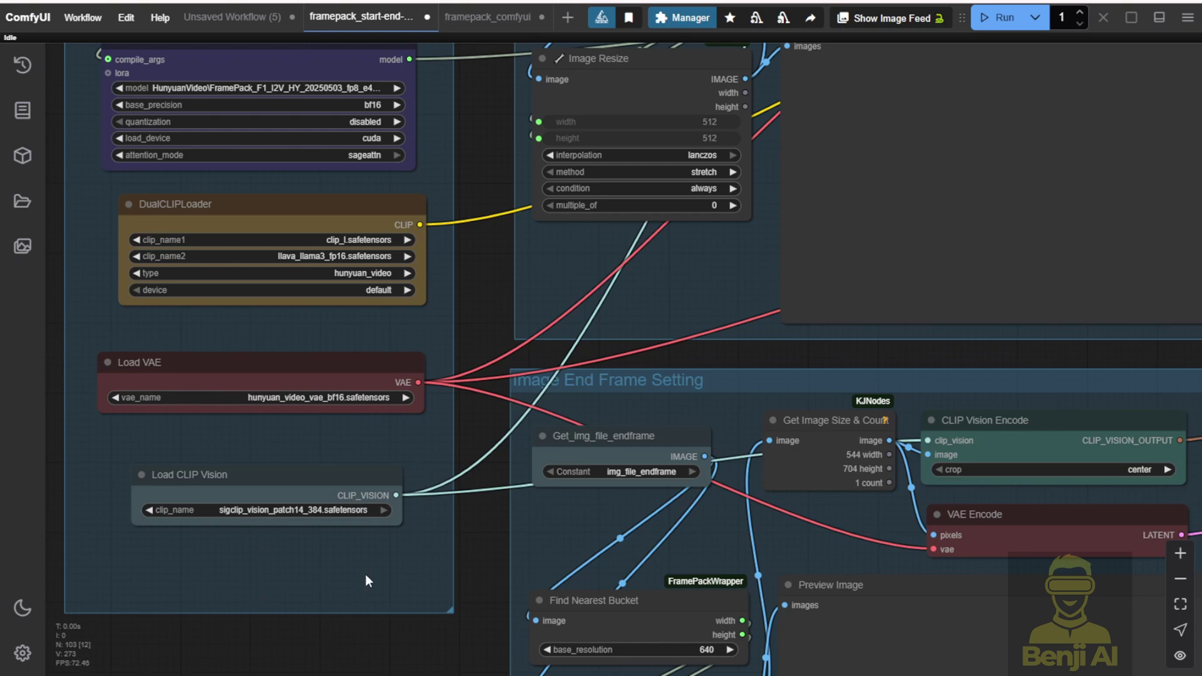
scroll(389, 613, down, 5)
scroll(391, 612, up, 2)
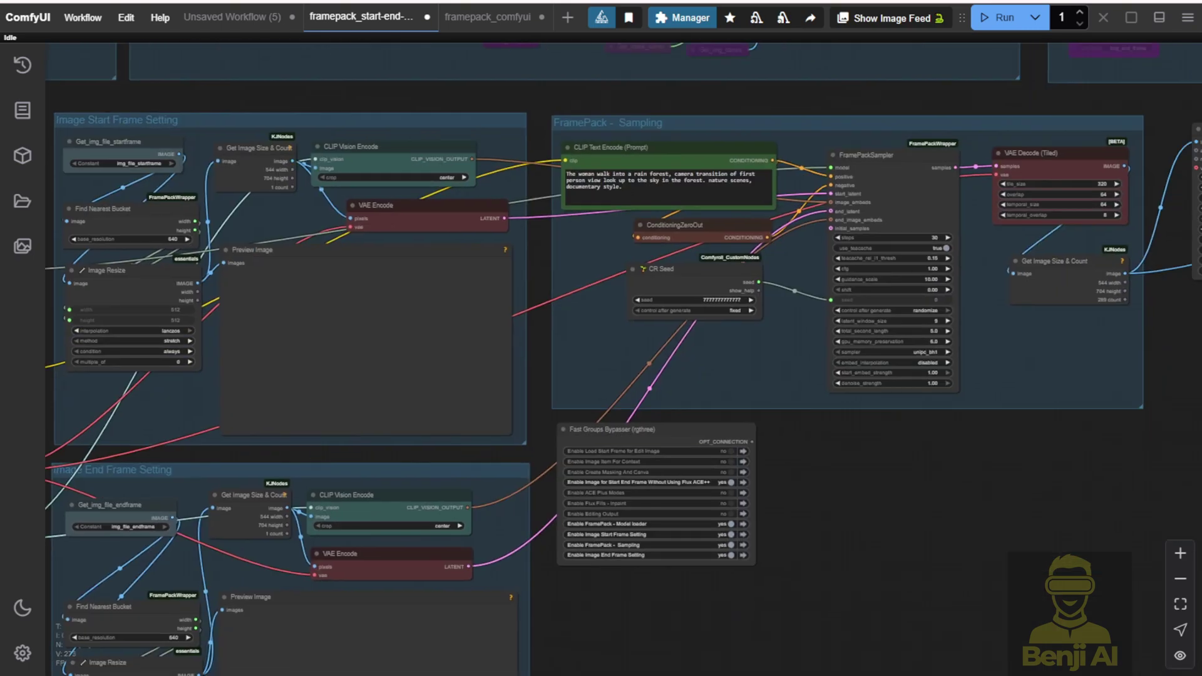
drag(48, 609, 112, 570)
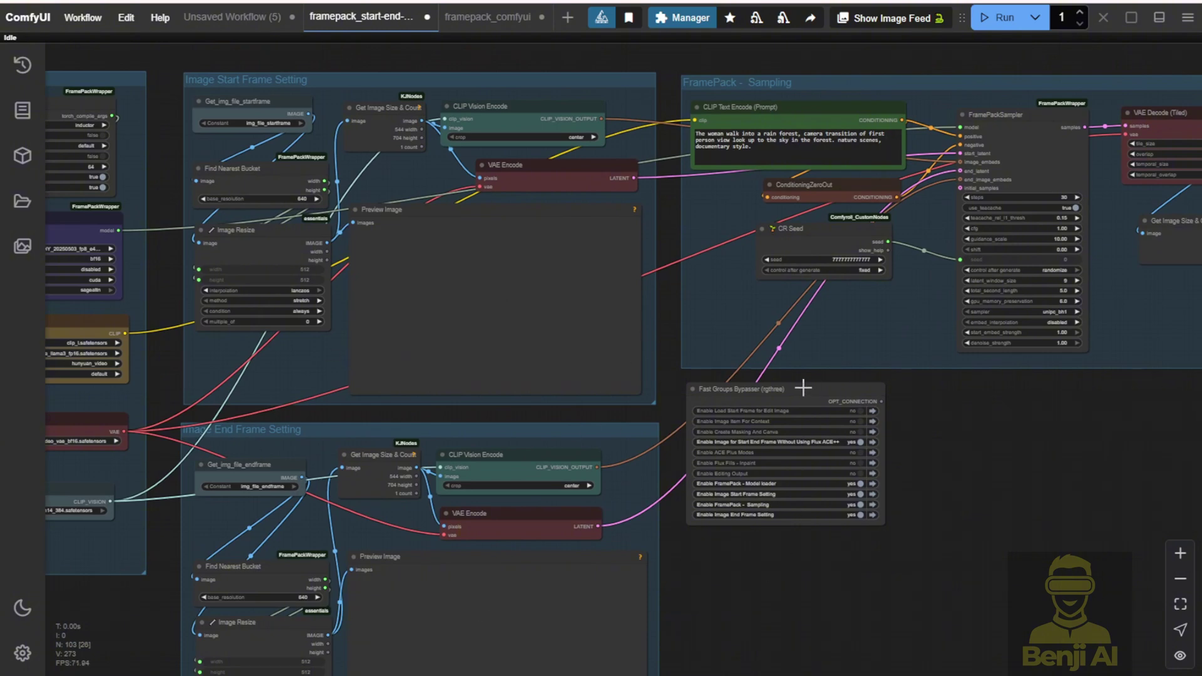
scroll(837, 438, down, 8)
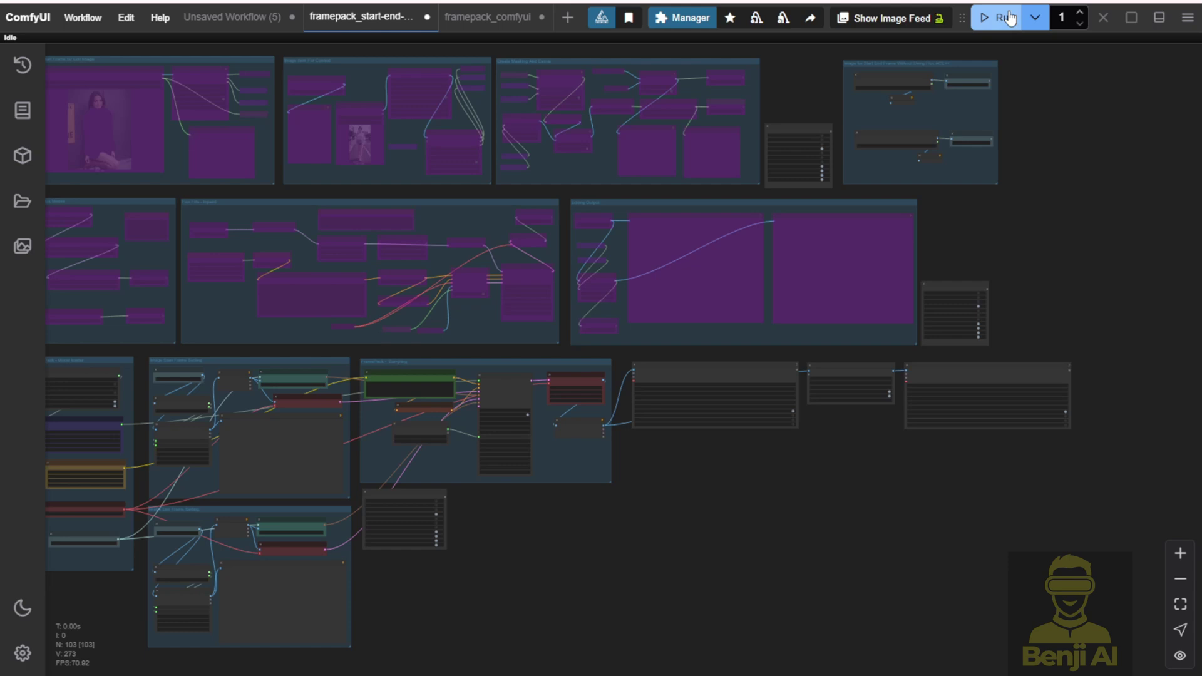
click(1007, 18)
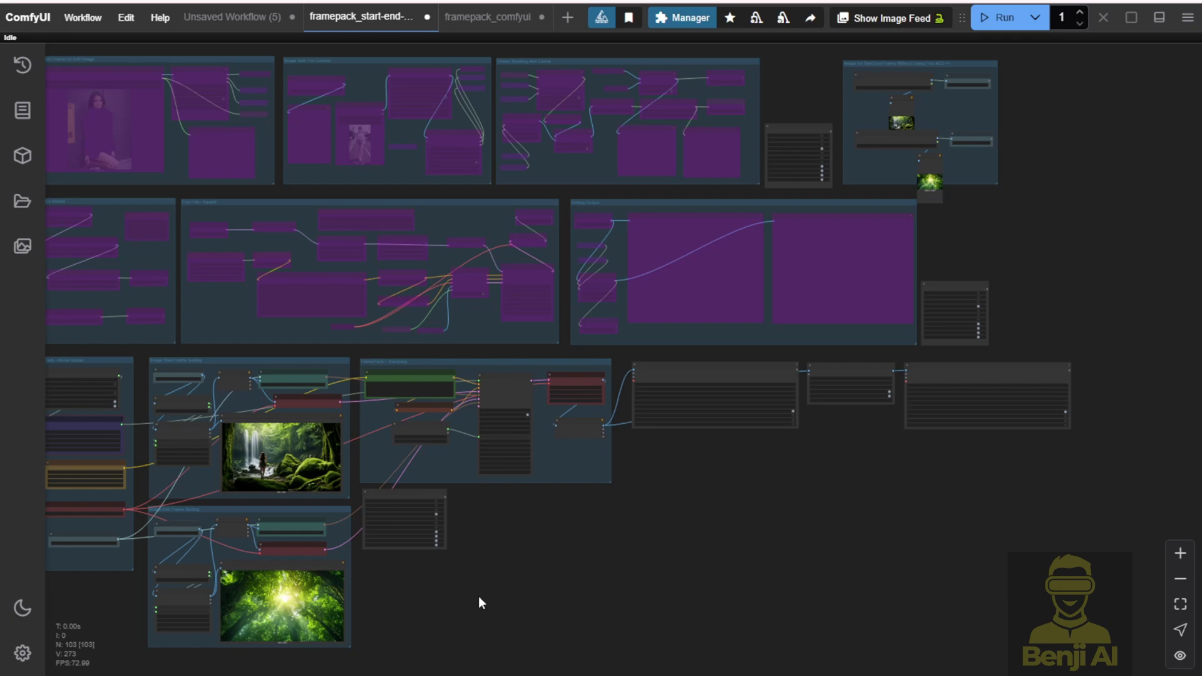
Step: Inspect the waterfall start-frame preview and the sunlit canopy end-frame preview
drag(478, 596, 576, 573)
scroll(505, 567, up, 2)
scroll(492, 568, up, 1)
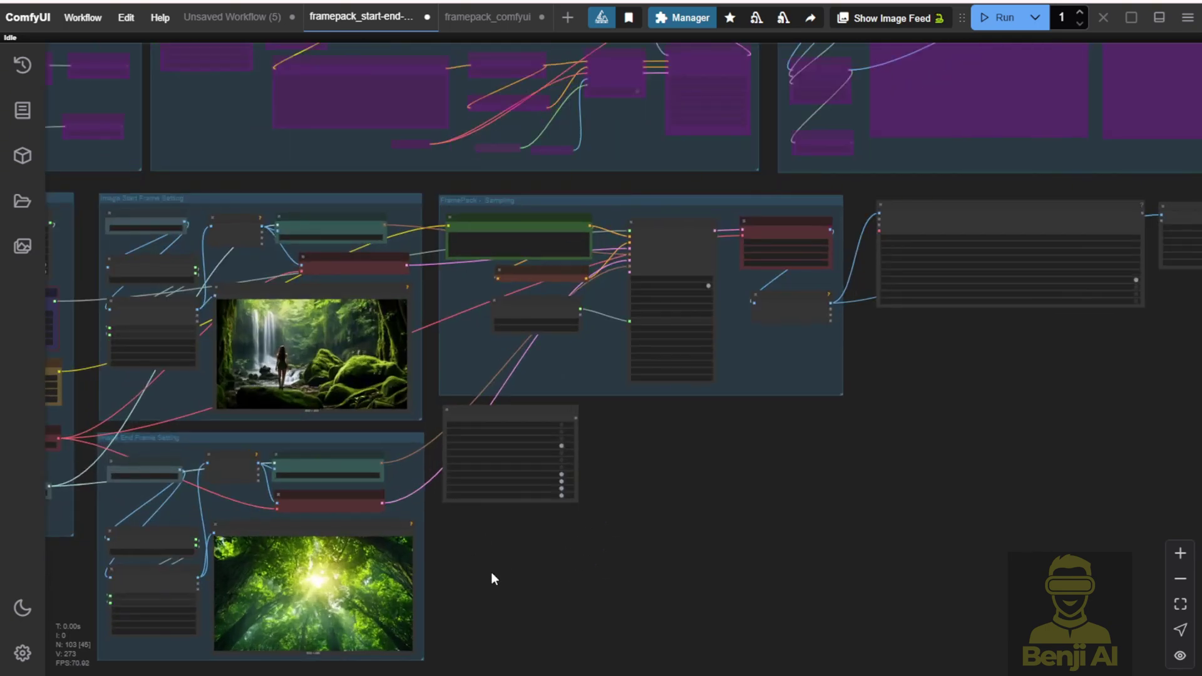
drag(491, 572, 788, 494)
scroll(751, 442, up, 2)
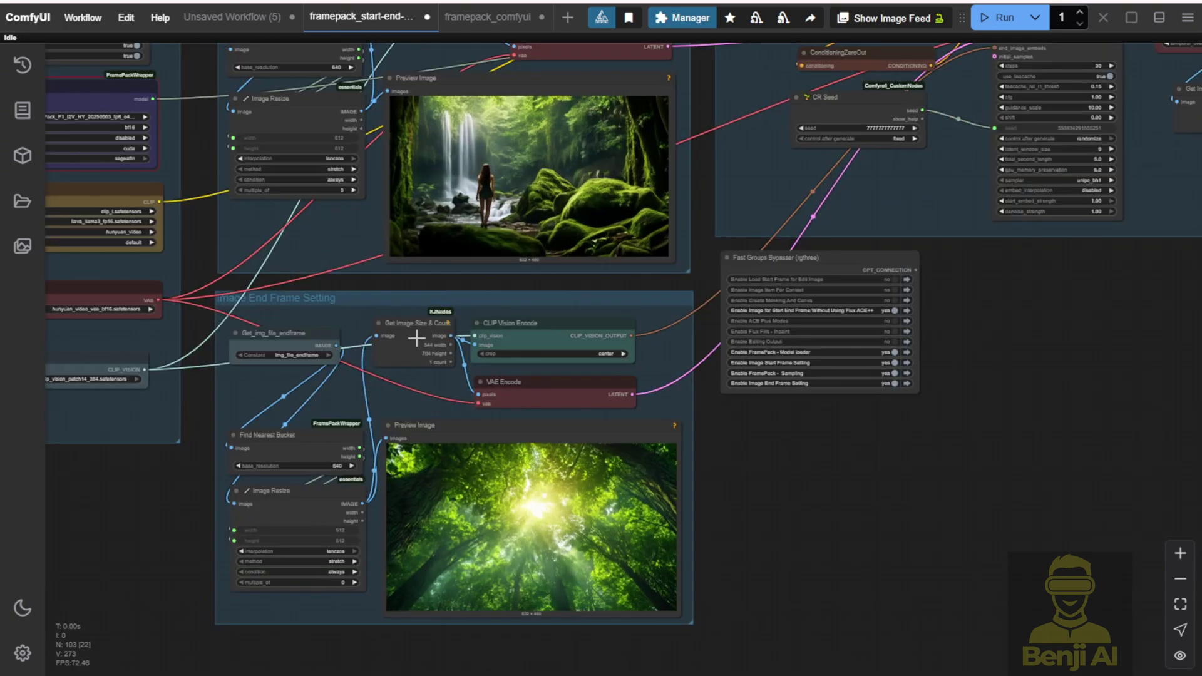
drag(720, 480, 754, 429)
click(622, 448)
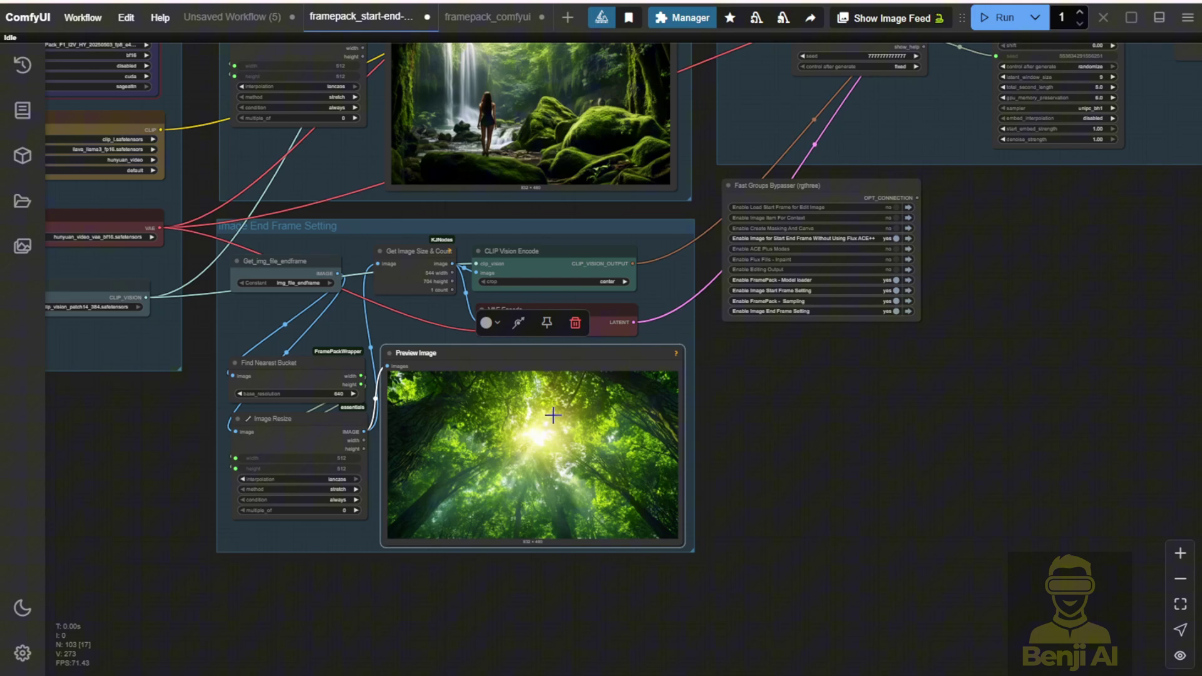
Step: Set Load FramePackModel's load_device to offload_device and run the workflow again
drag(825, 404, 944, 458)
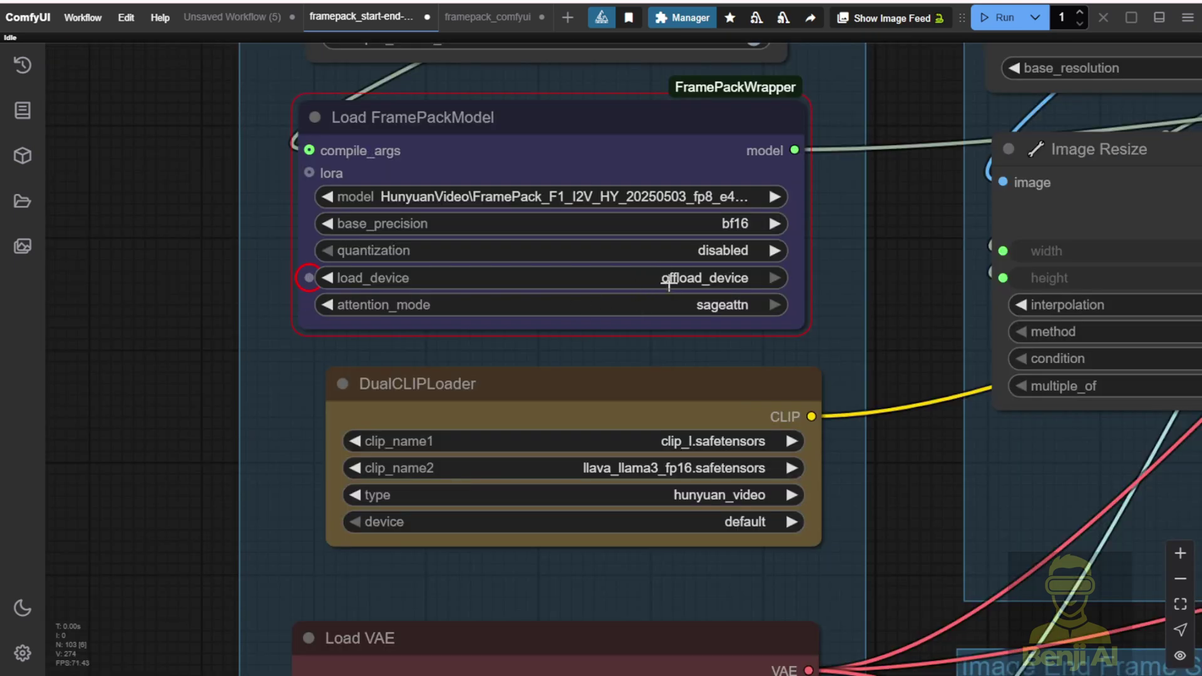
click(669, 280)
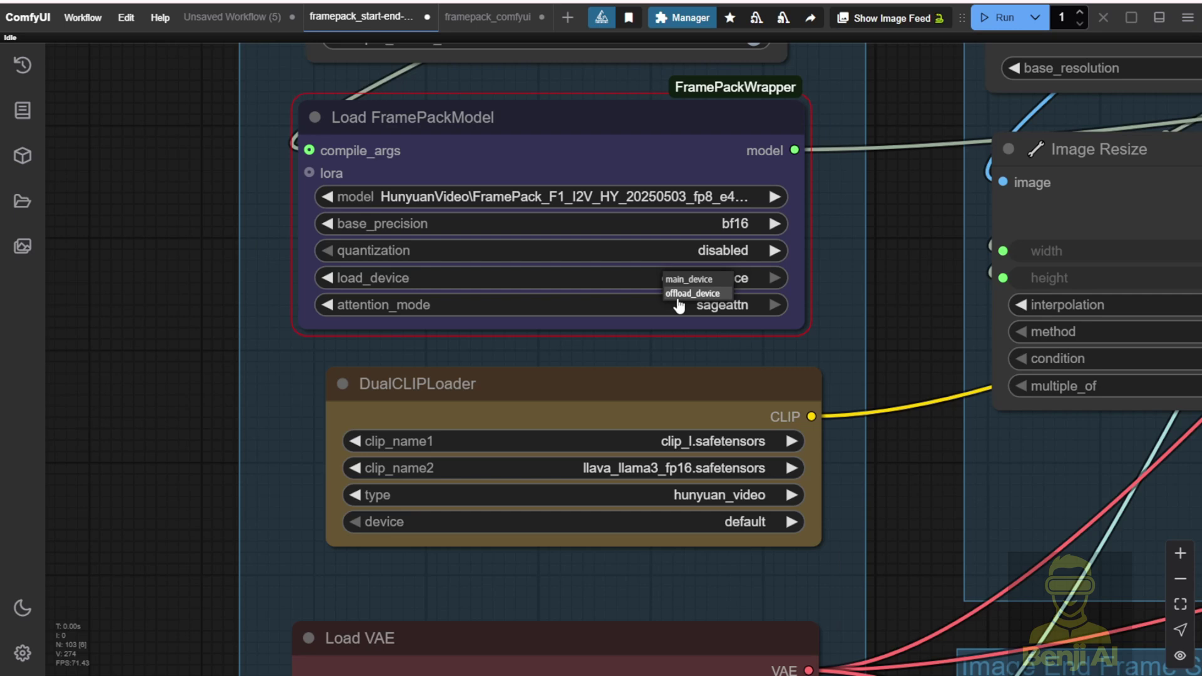
click(671, 294)
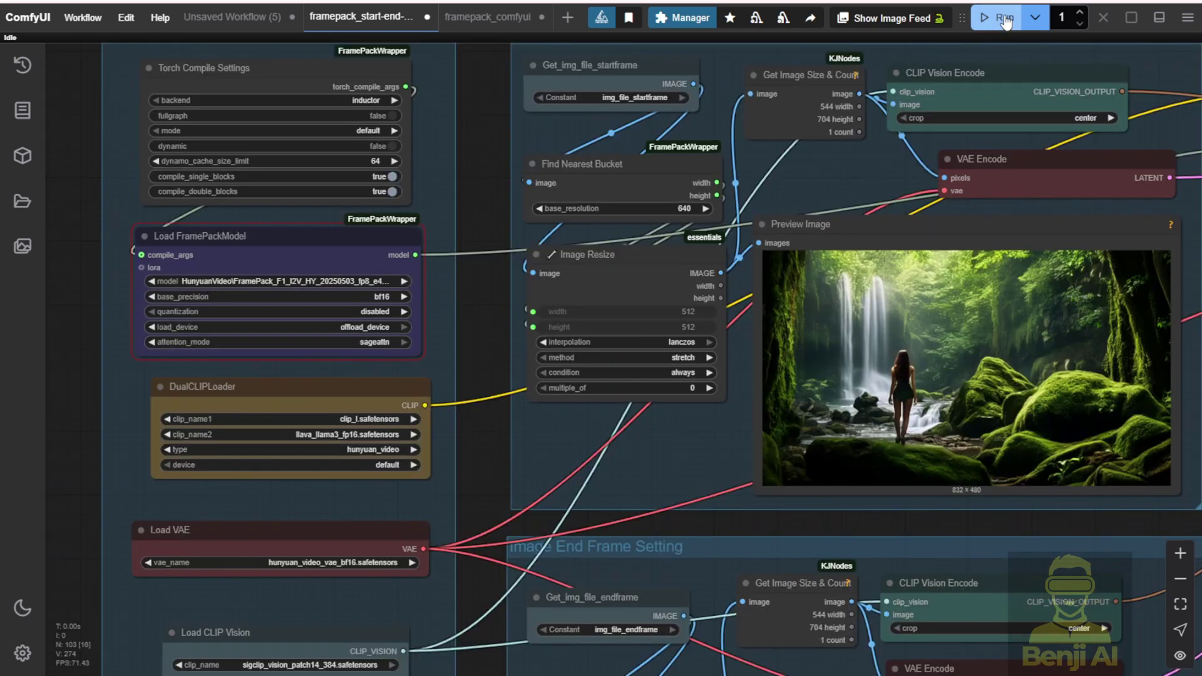
click(1004, 20)
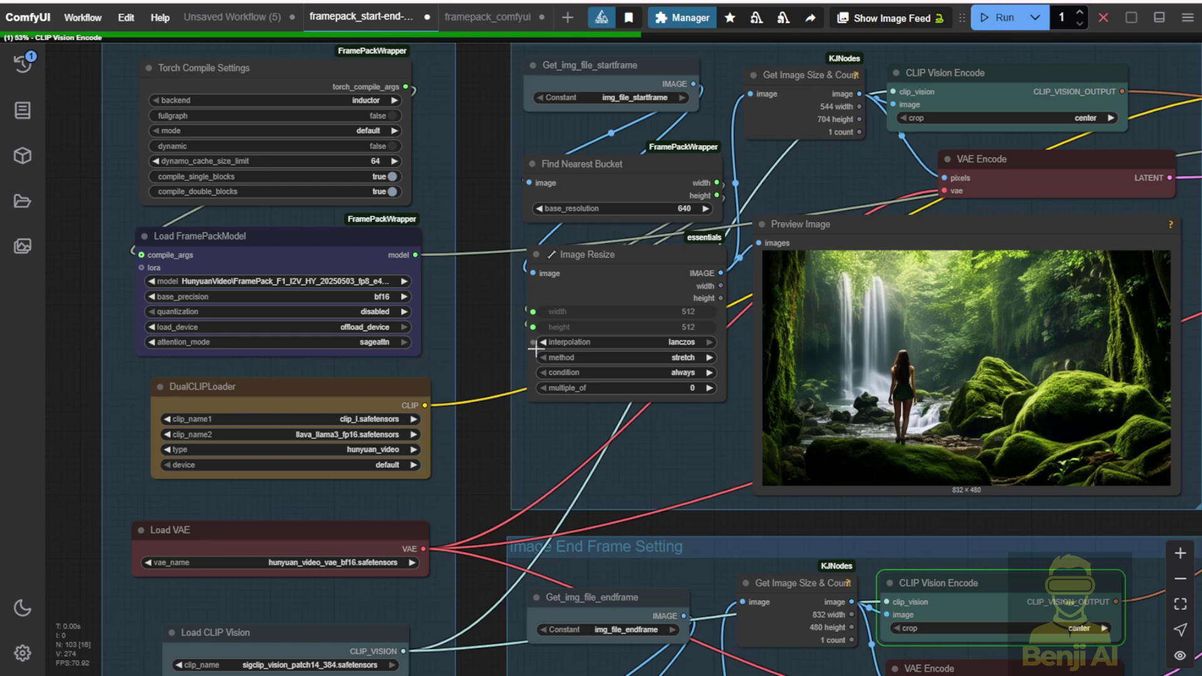
Step: Pan to the FramePack Sampling group and wait for the forest transition video to finish
scroll(469, 472, down, 2)
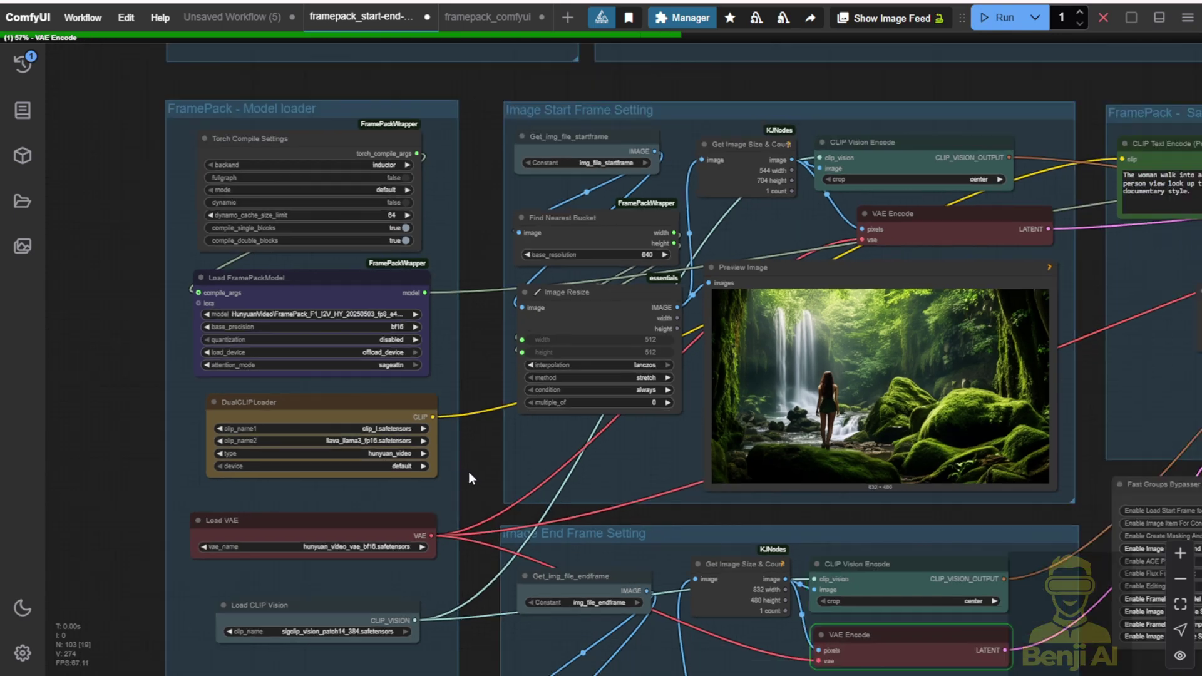
drag(478, 494, 309, 370)
scroll(311, 376, down, 3)
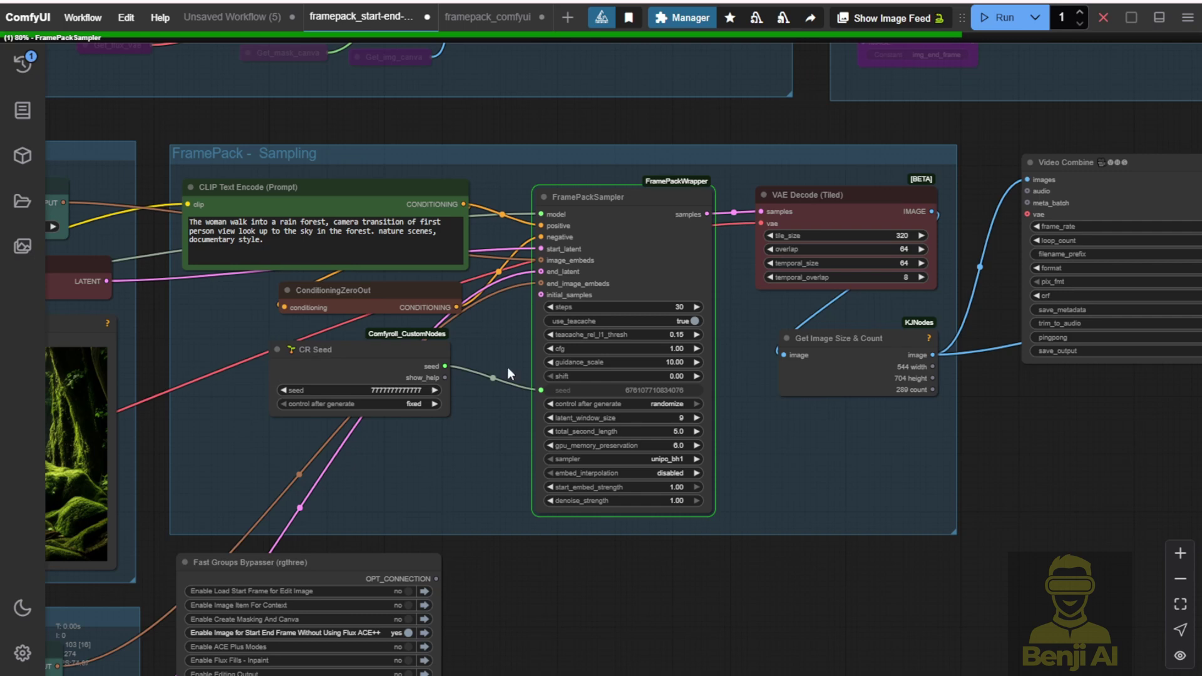
scroll(592, 299, up, 2)
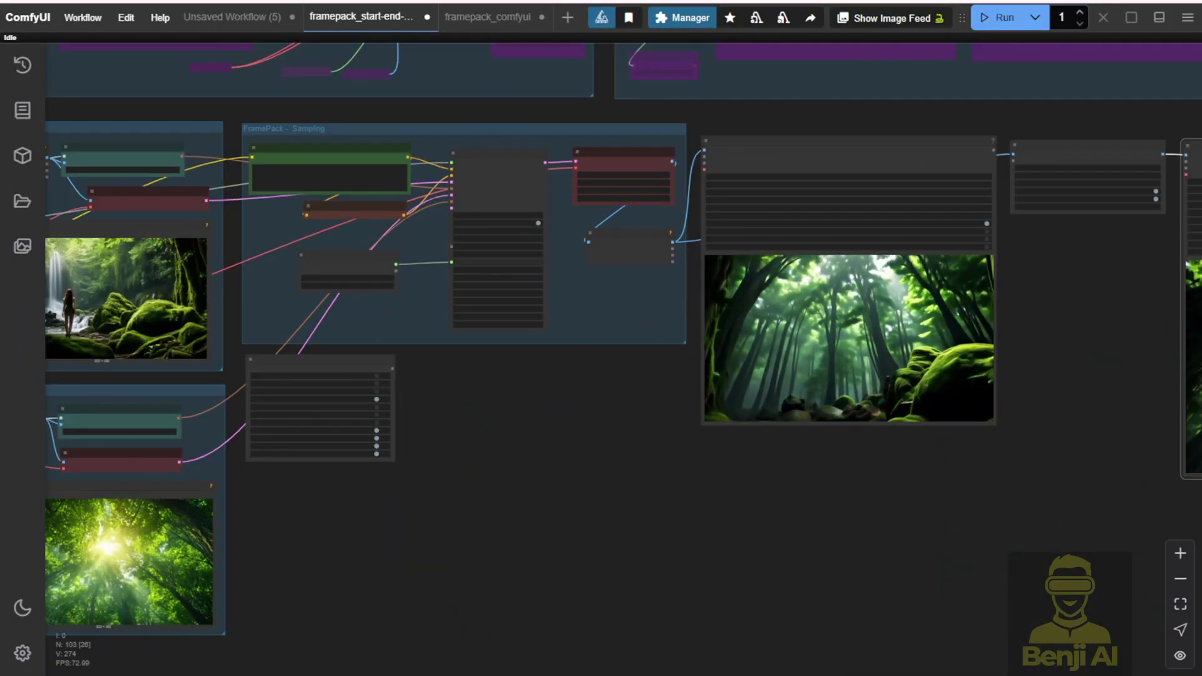
Step: Pause the larger Video Combine preview to examine the waterfall-to-canopy transition
drag(940, 474, 595, 494)
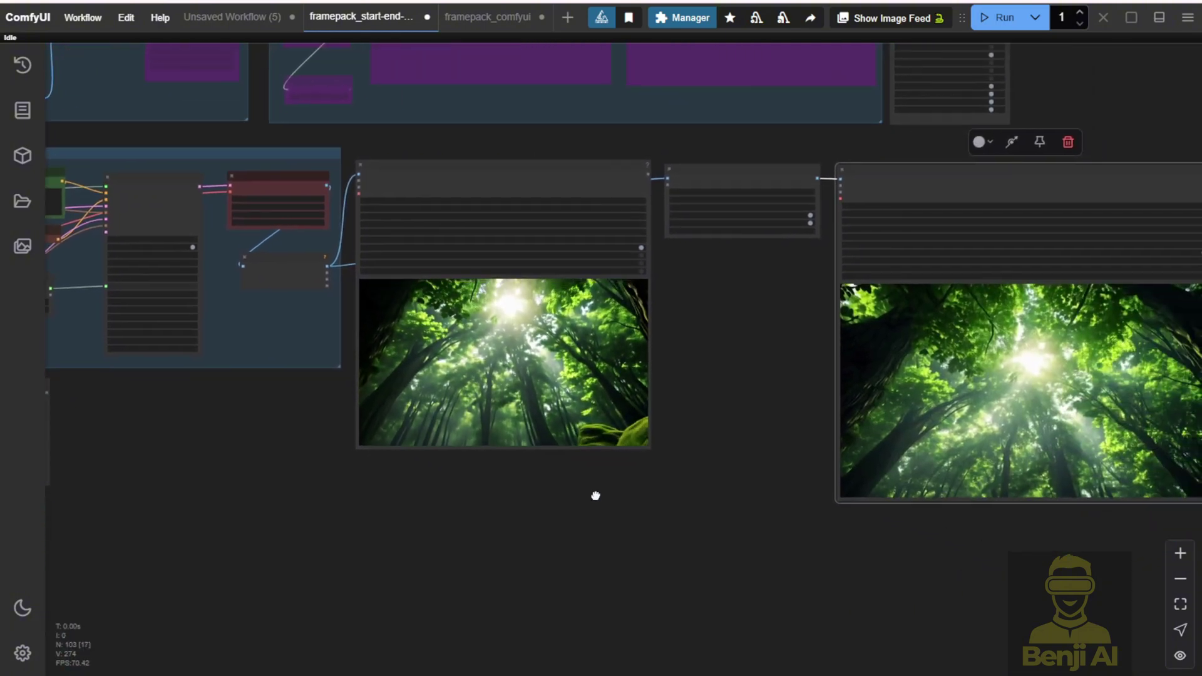
drag(741, 416, 607, 407)
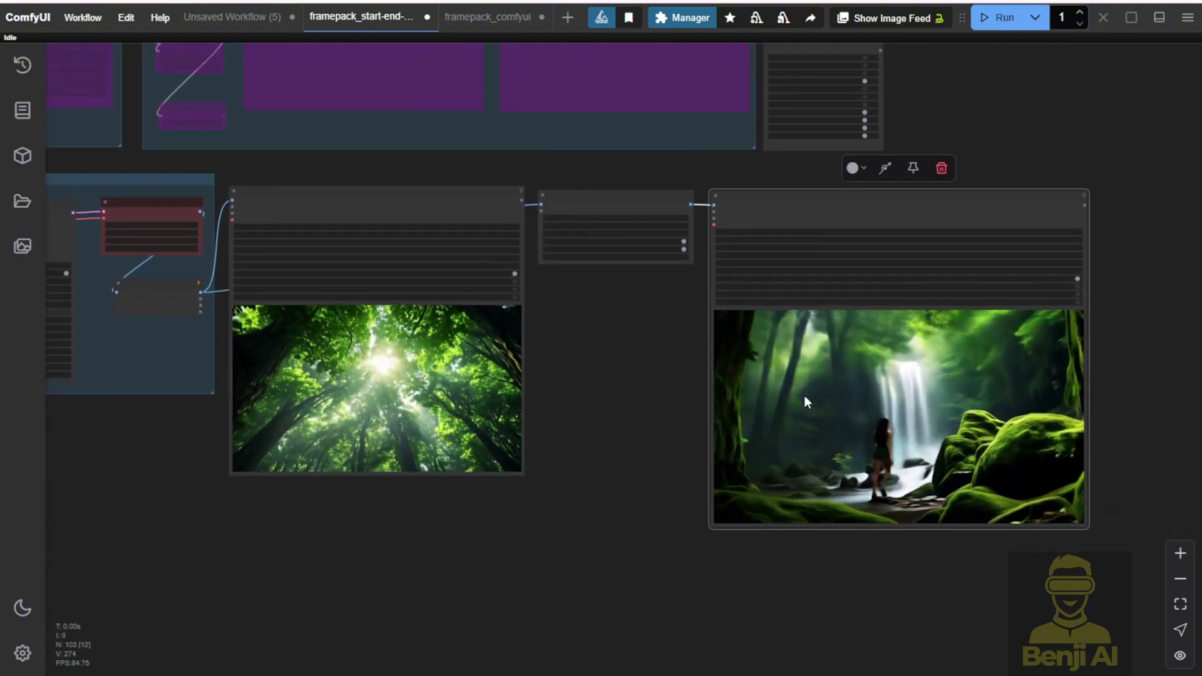
right_click(804, 396)
click(846, 283)
scroll(583, 480, up, 1)
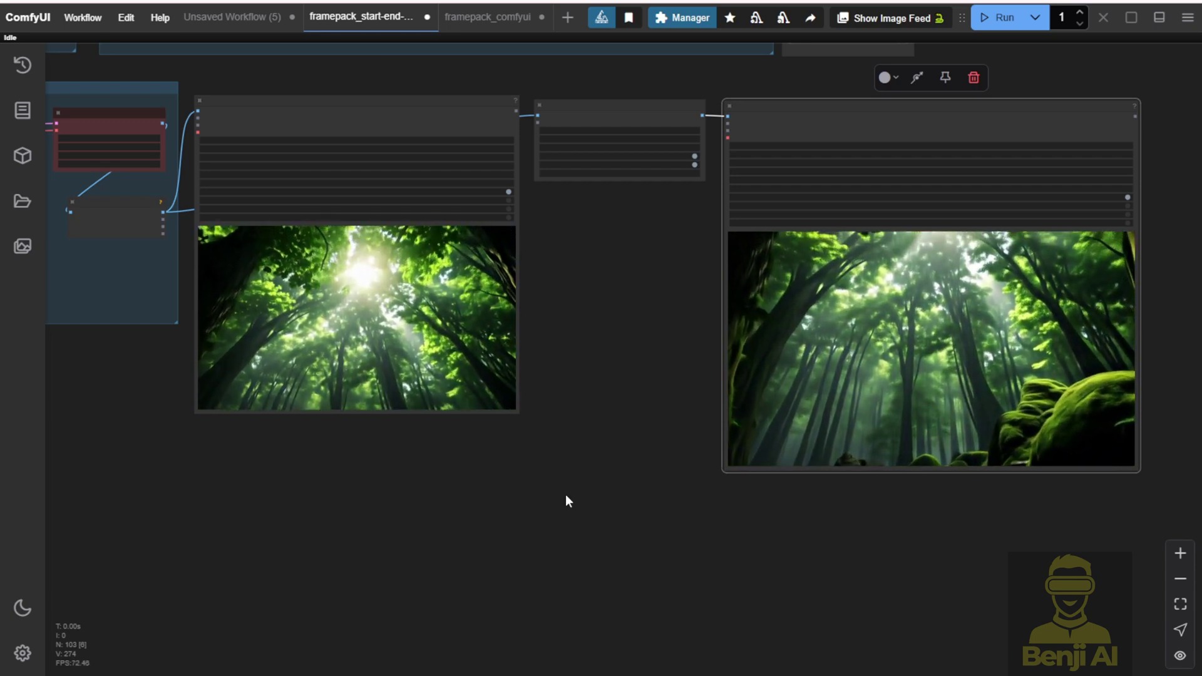
drag(566, 494, 499, 489)
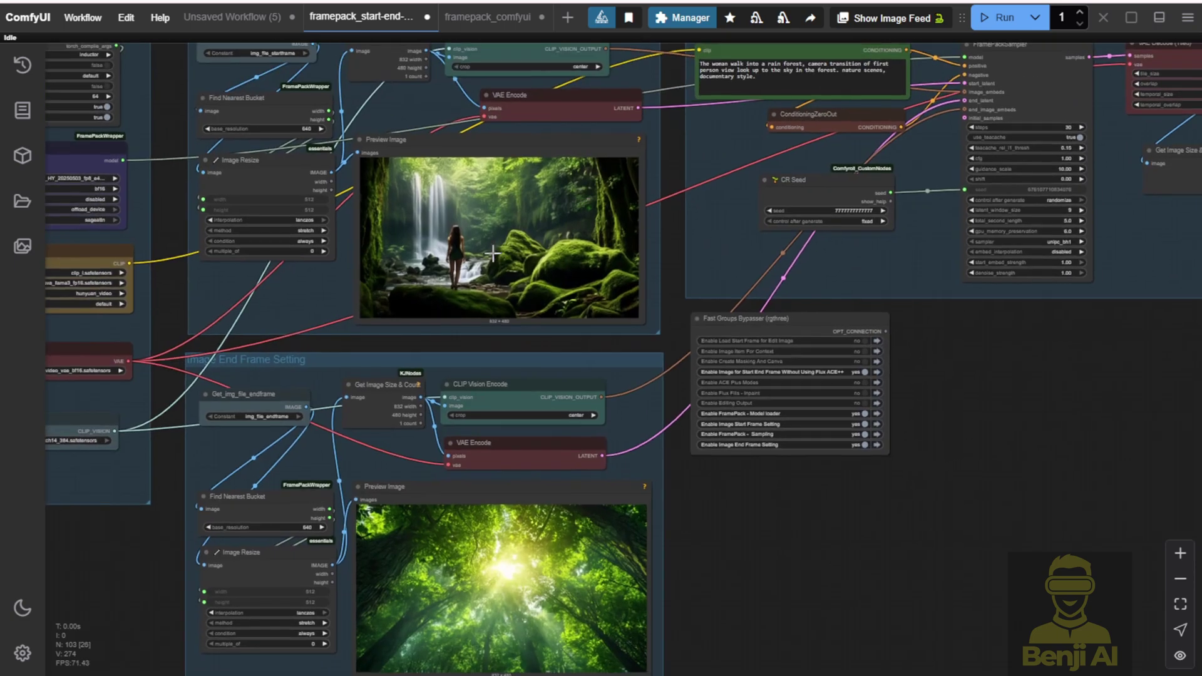
drag(734, 560, 710, 534)
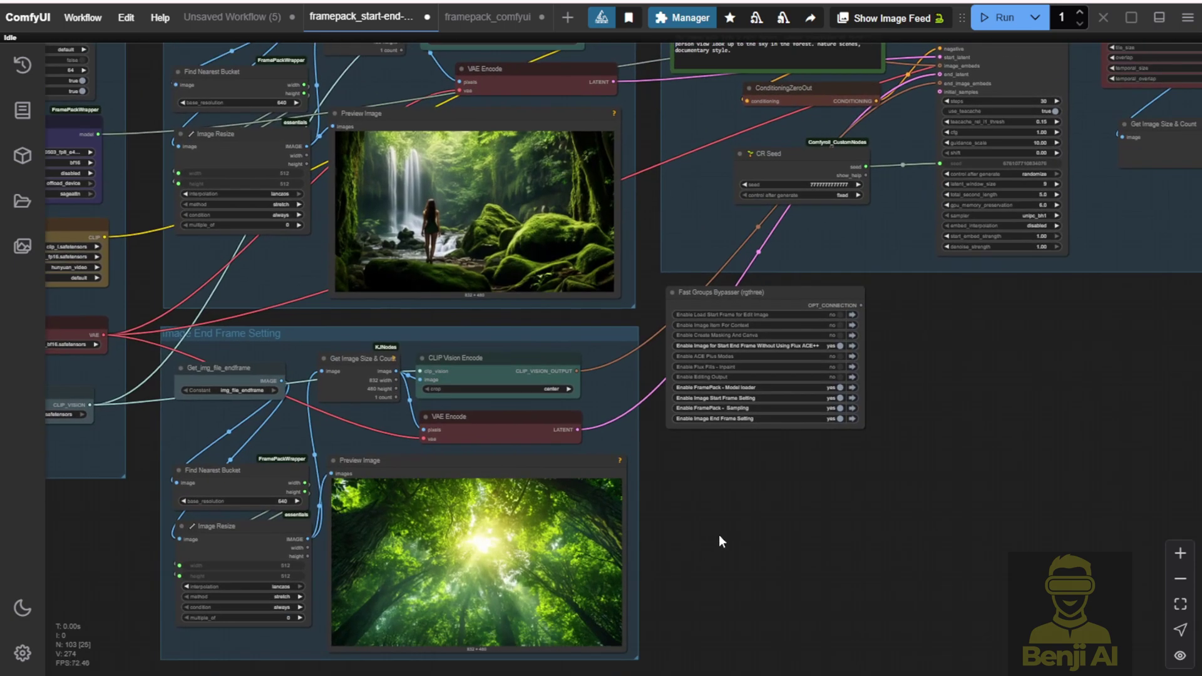
scroll(719, 542, down, 6)
drag(810, 566, 587, 549)
scroll(625, 512, up, 5)
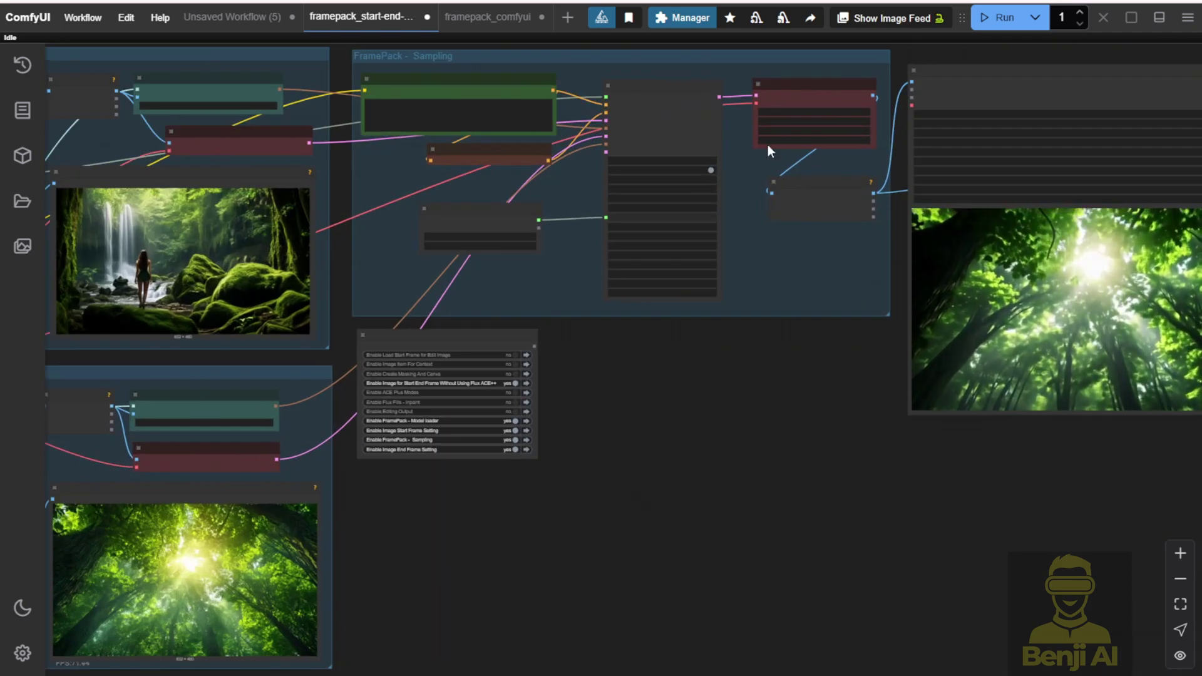
scroll(626, 109, up, 7)
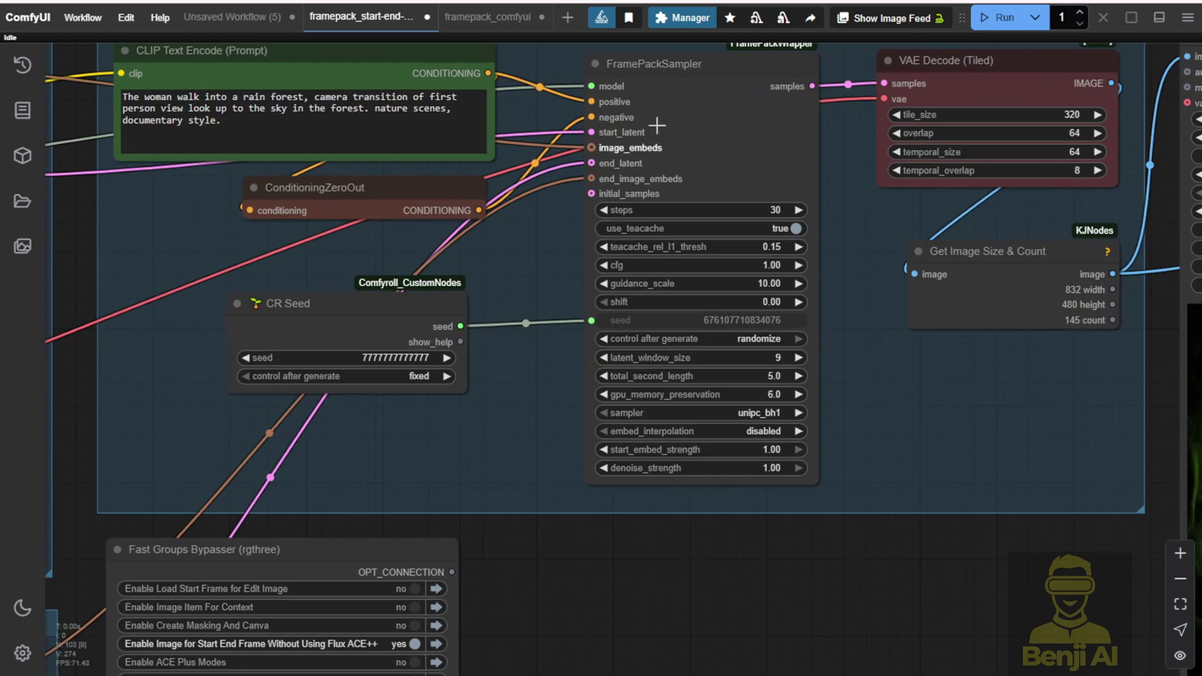
scroll(555, 234, down, 12)
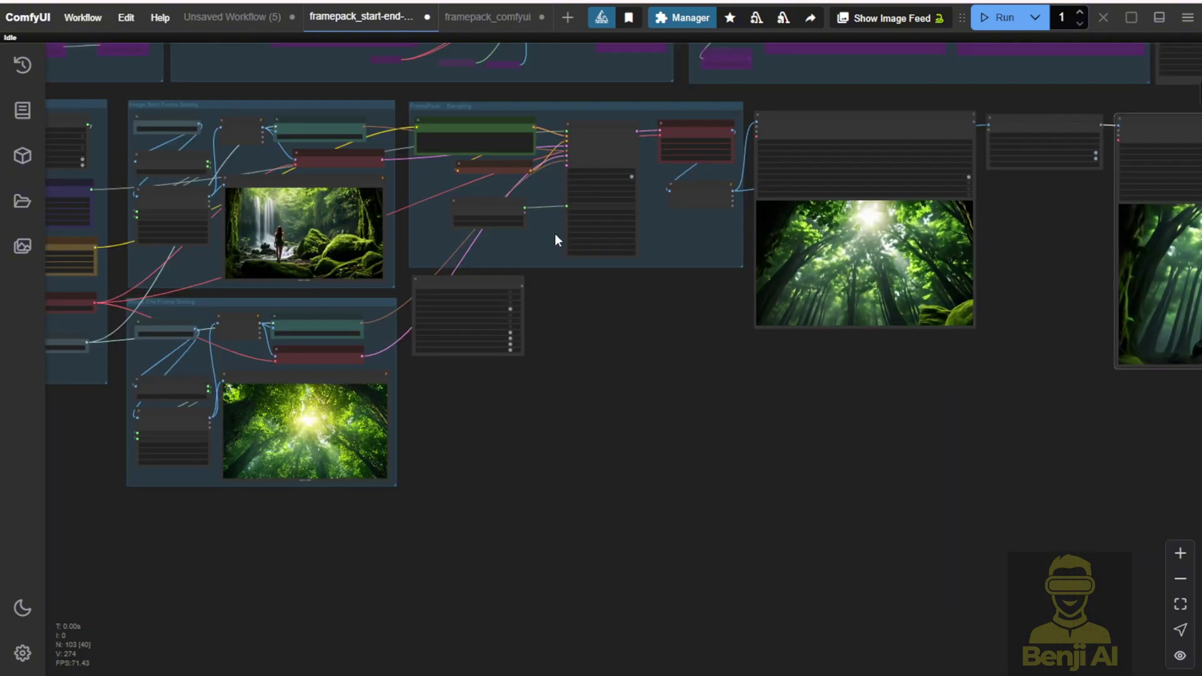